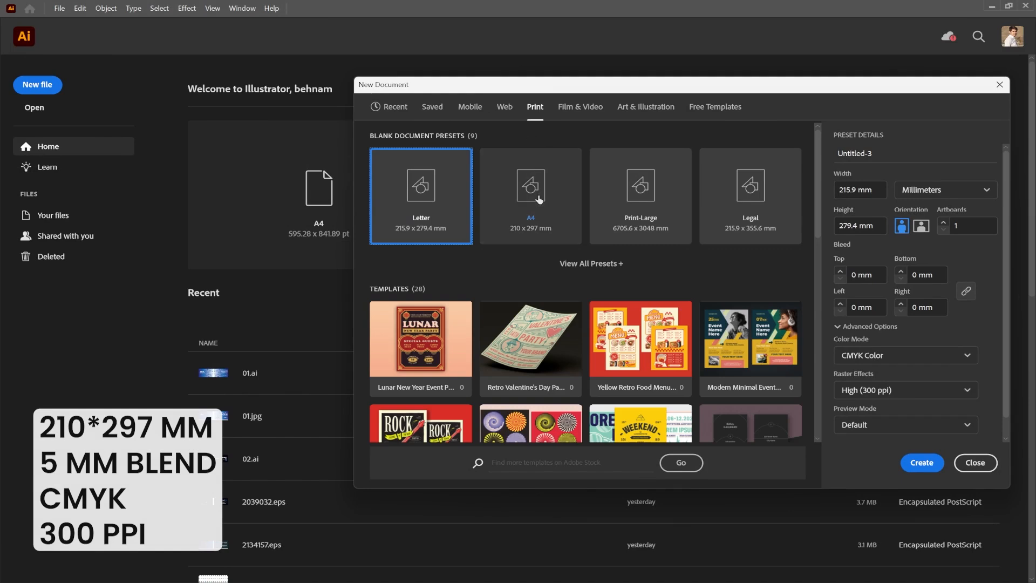
Create an A4 print document with the bleed raised to 5 mm on all sides.
click(532, 213)
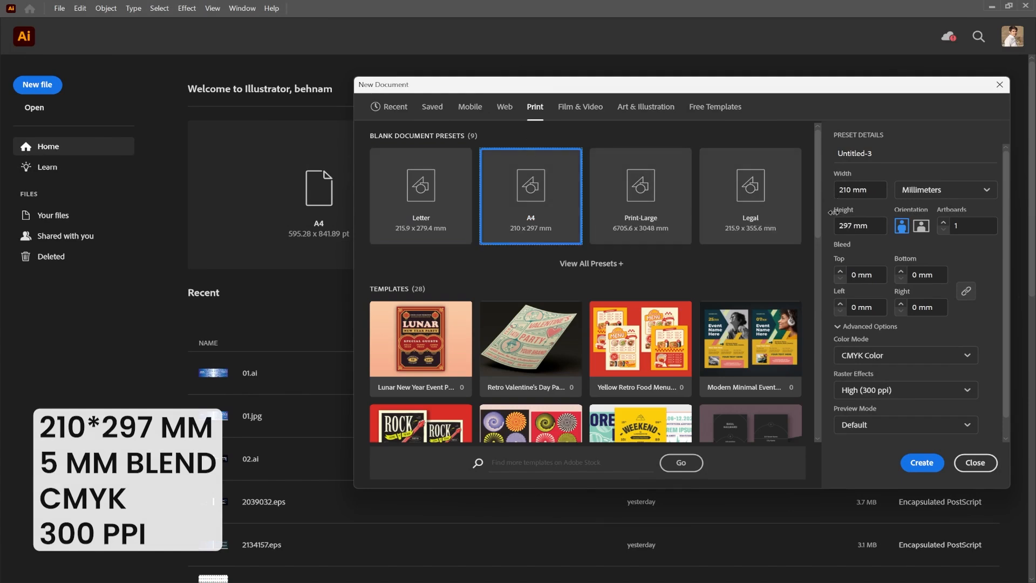
click(841, 272)
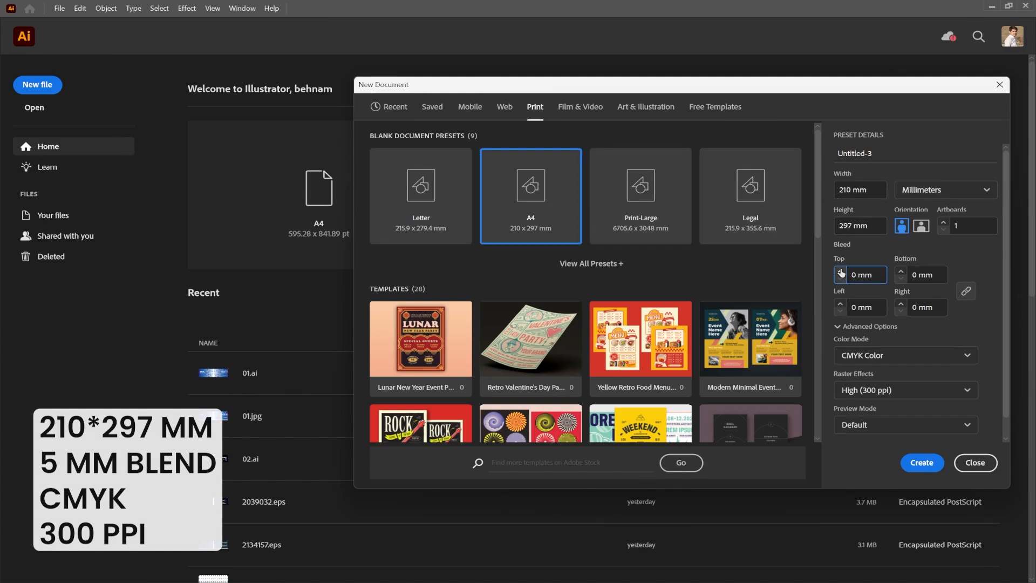
click(841, 272)
click(841, 272)
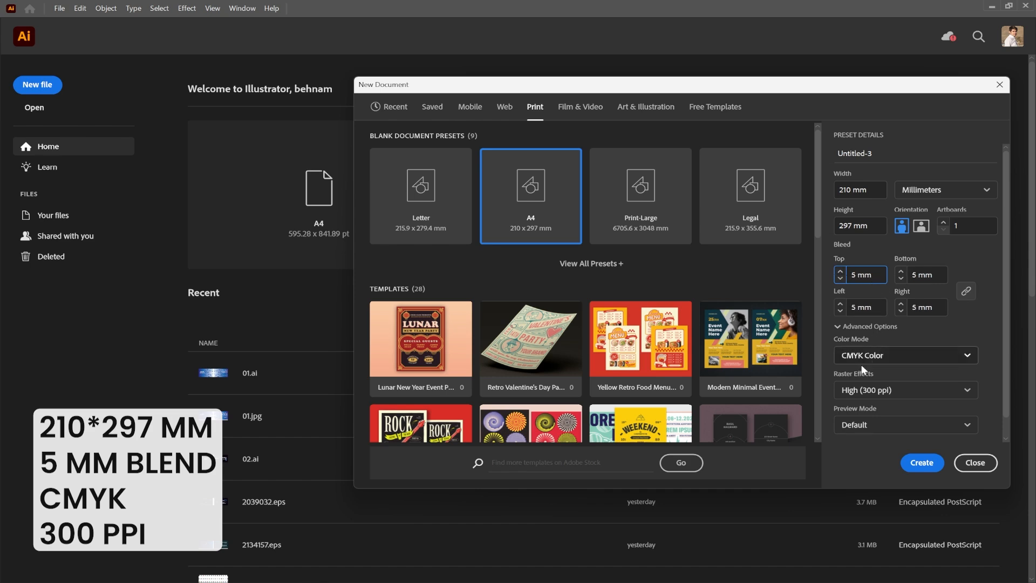
click(919, 461)
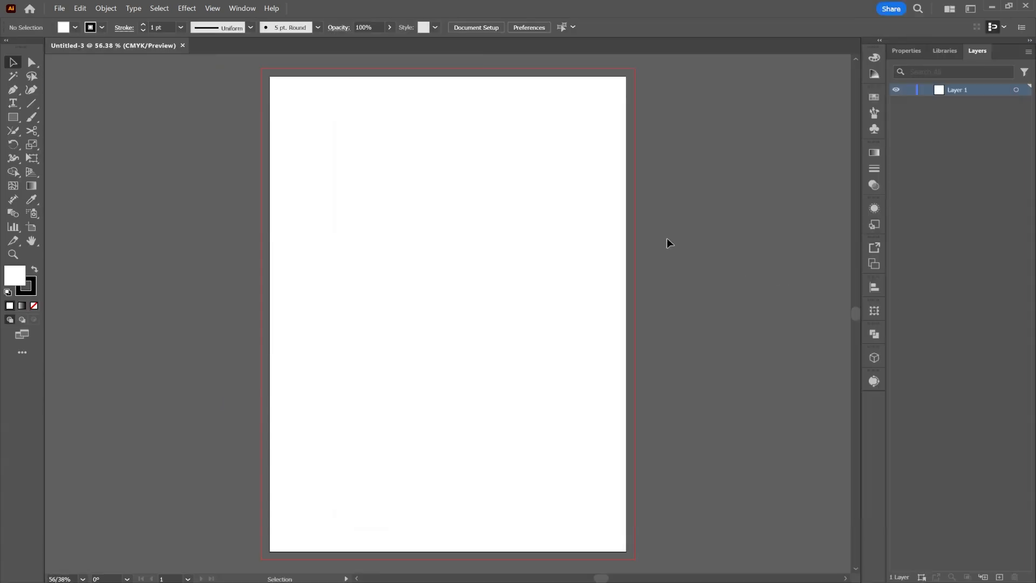
Draw a strokeless orange rectangle sized 210 × 297 mm.
click(14, 117)
click(102, 29)
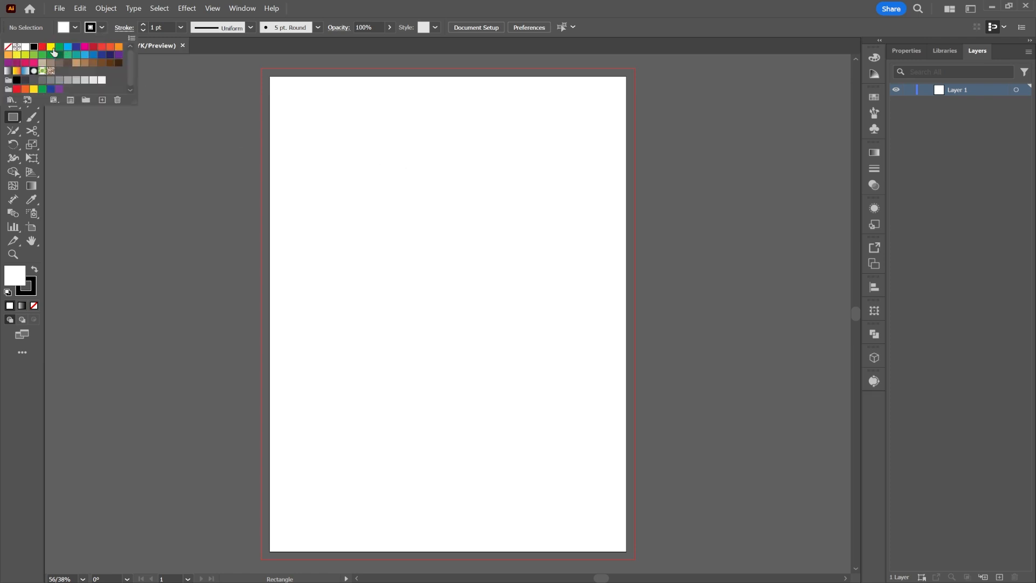
click(8, 53)
click(76, 27)
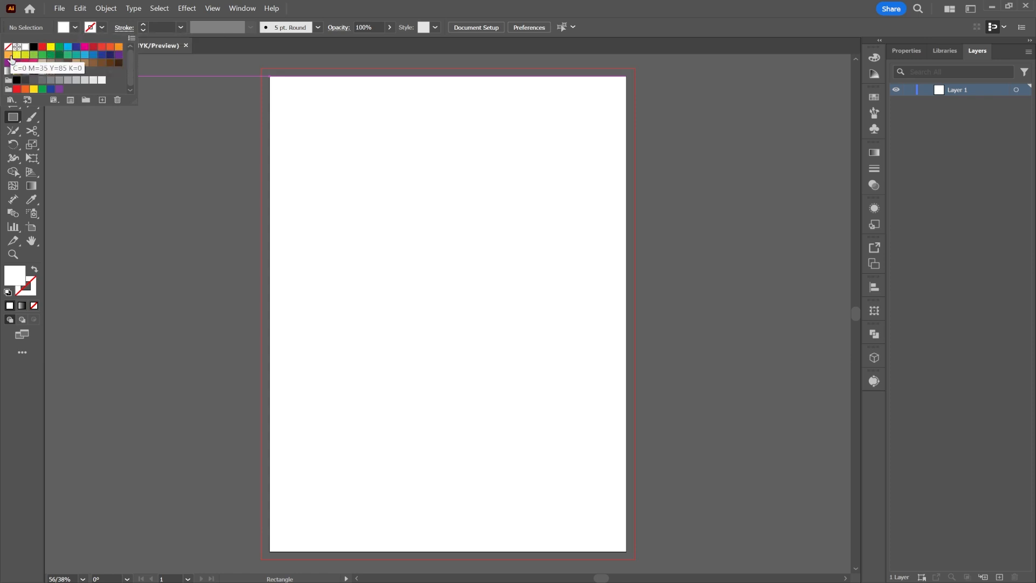
click(9, 55)
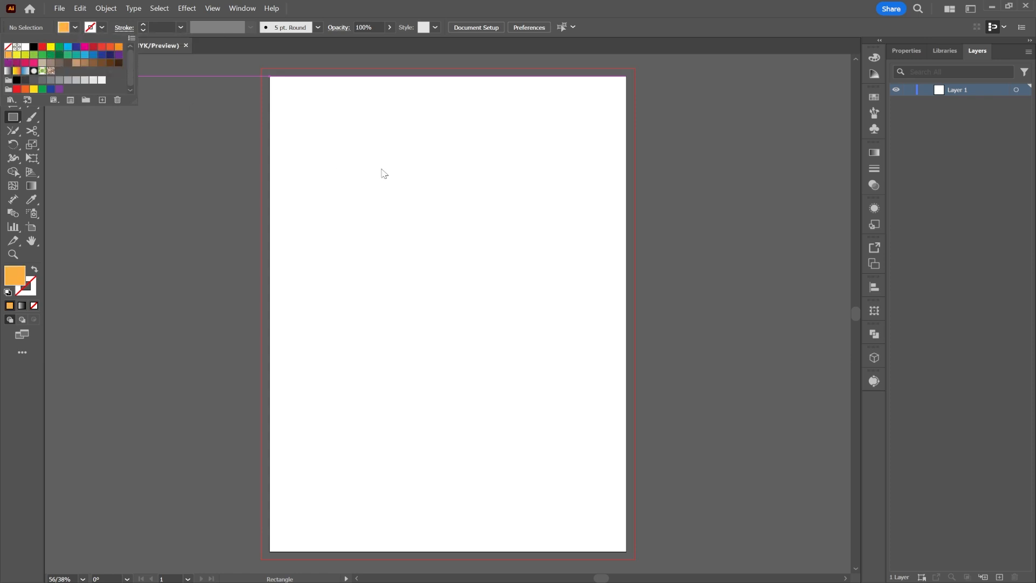
click(425, 206)
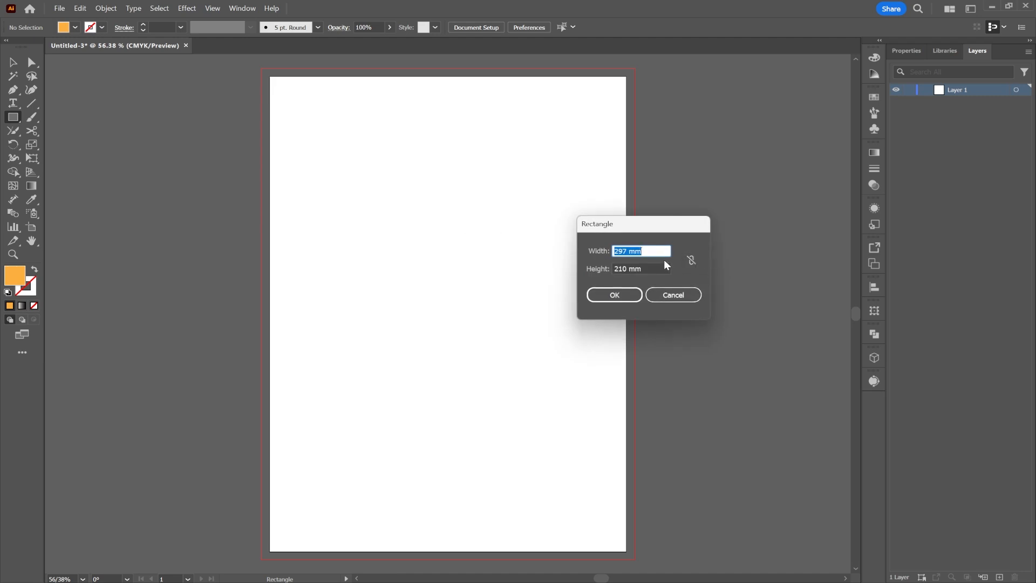
text(210)
double_click(614, 268)
text(297)
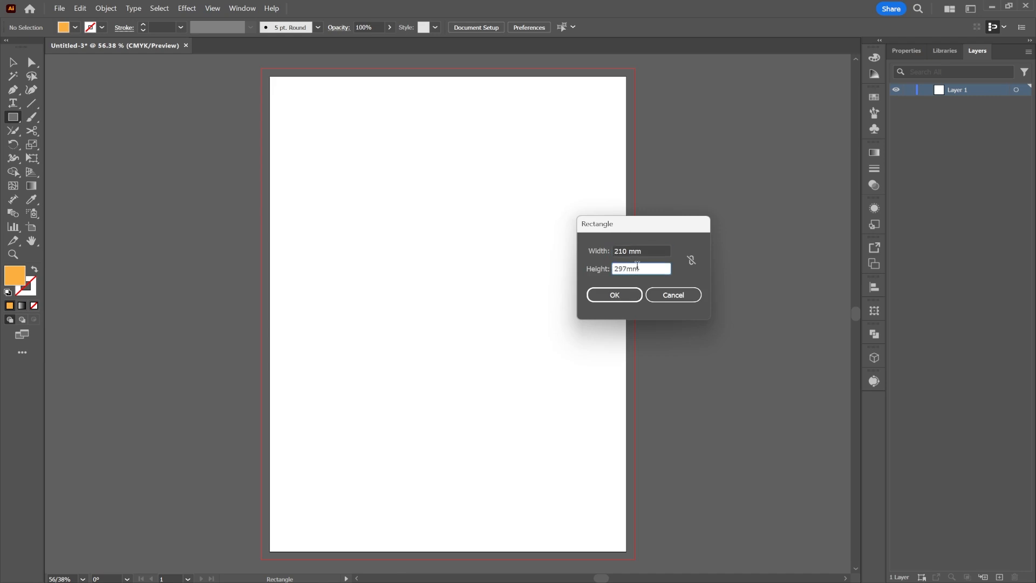
click(632, 291)
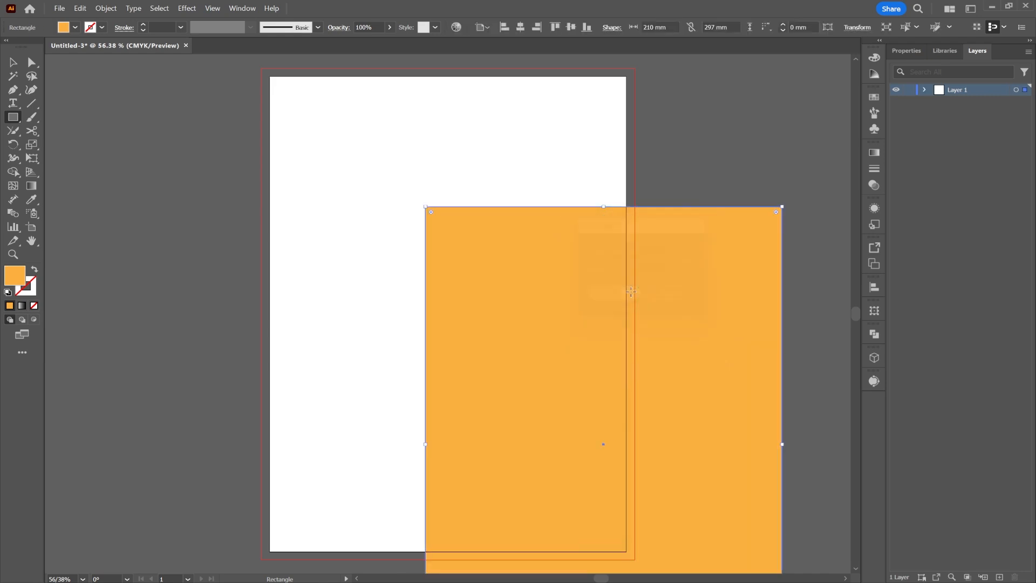
Move the rectangle onto the artboard and align it to the artboard's sides and top.
click(13, 63)
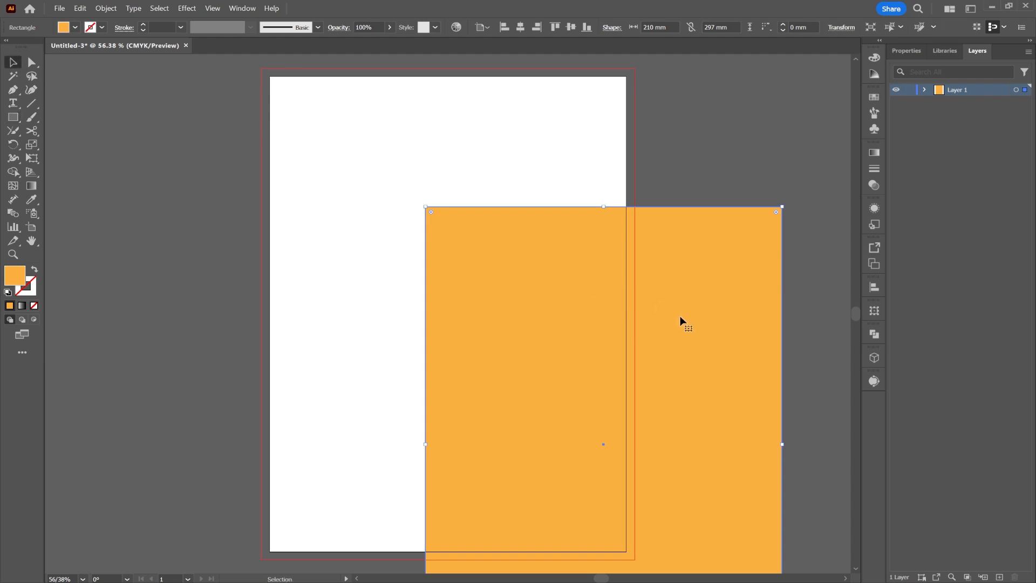
drag(680, 320, 562, 120)
click(544, 27)
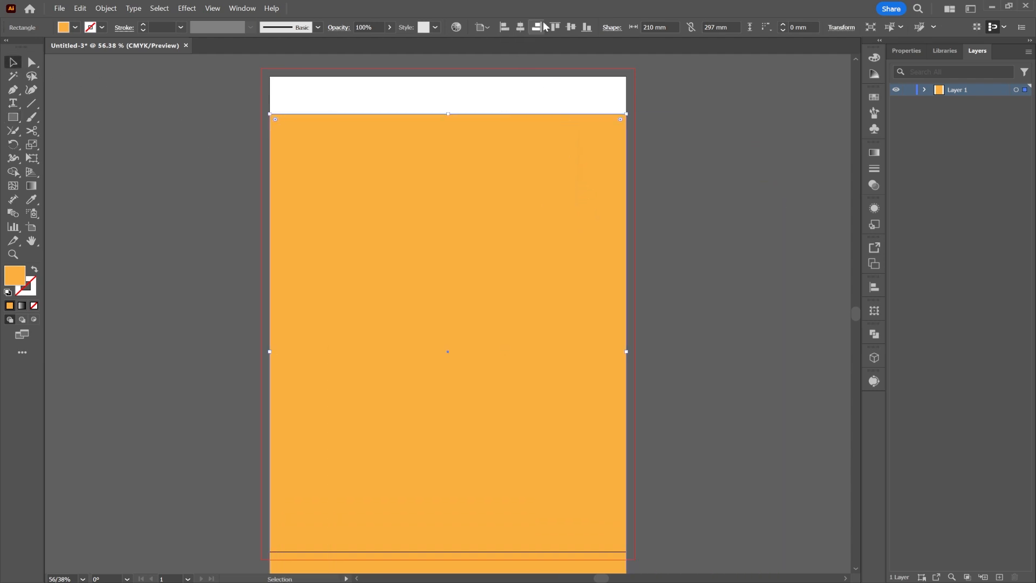
click(571, 27)
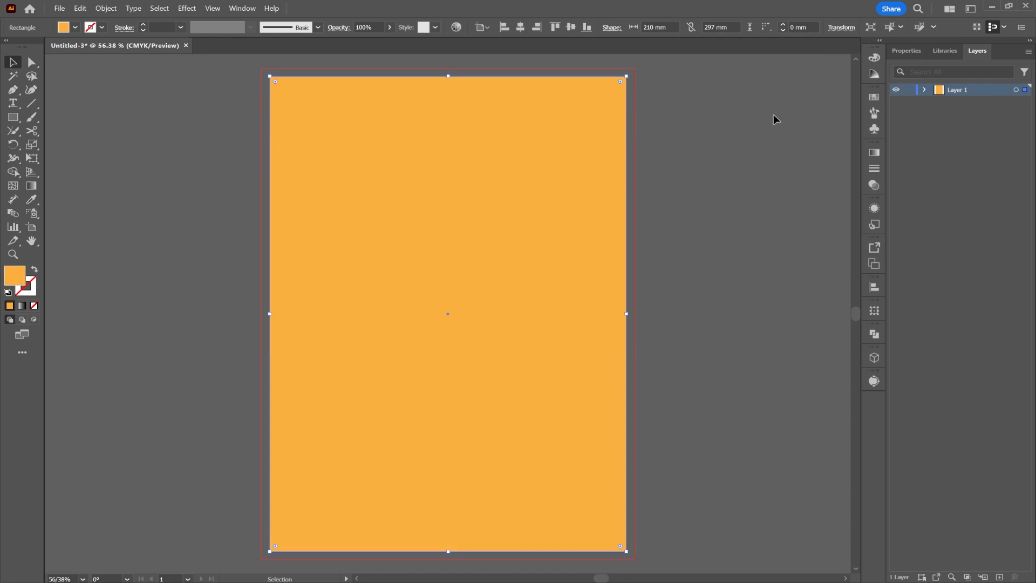
click(678, 160)
click(522, 151)
Offset the rectangle by -5 mm to create an inset safe-margin path.
click(97, 11)
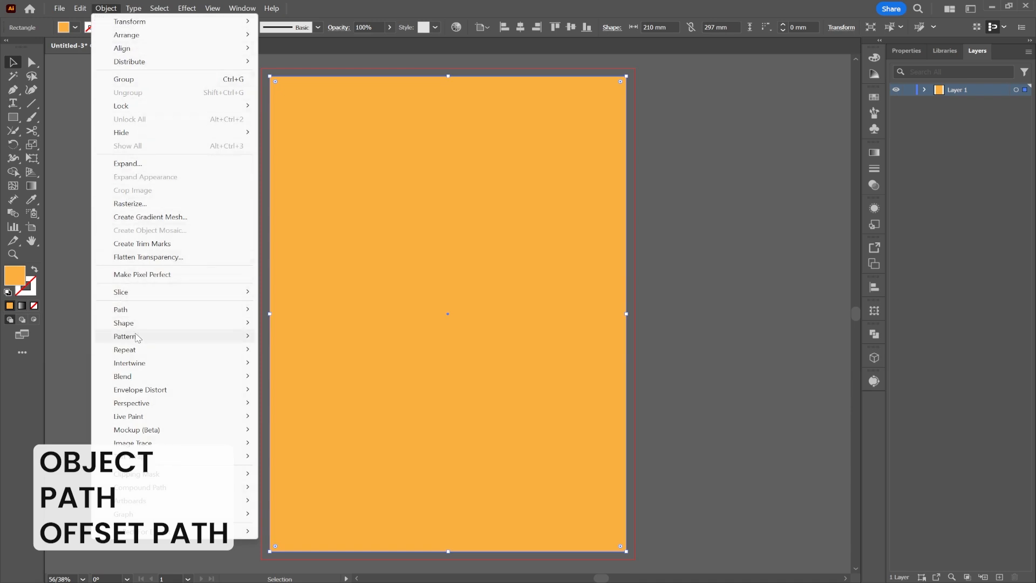
mouse_move(143, 312)
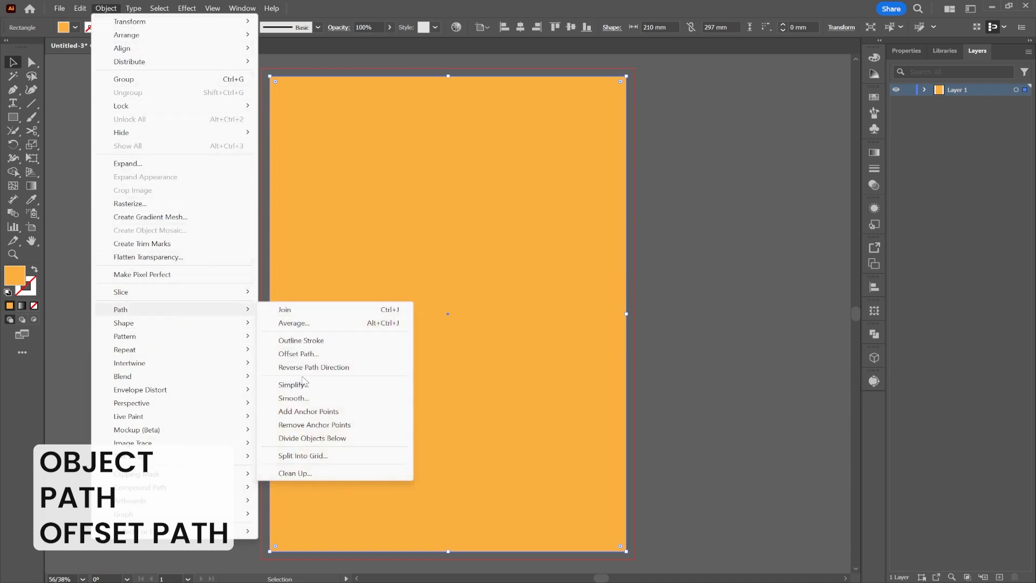
click(375, 353)
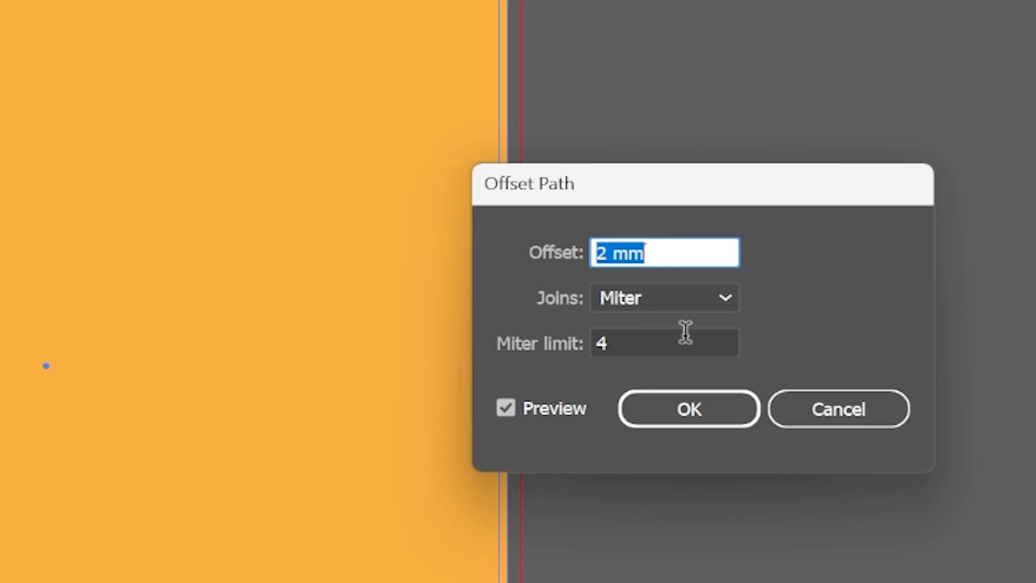
text(-5)
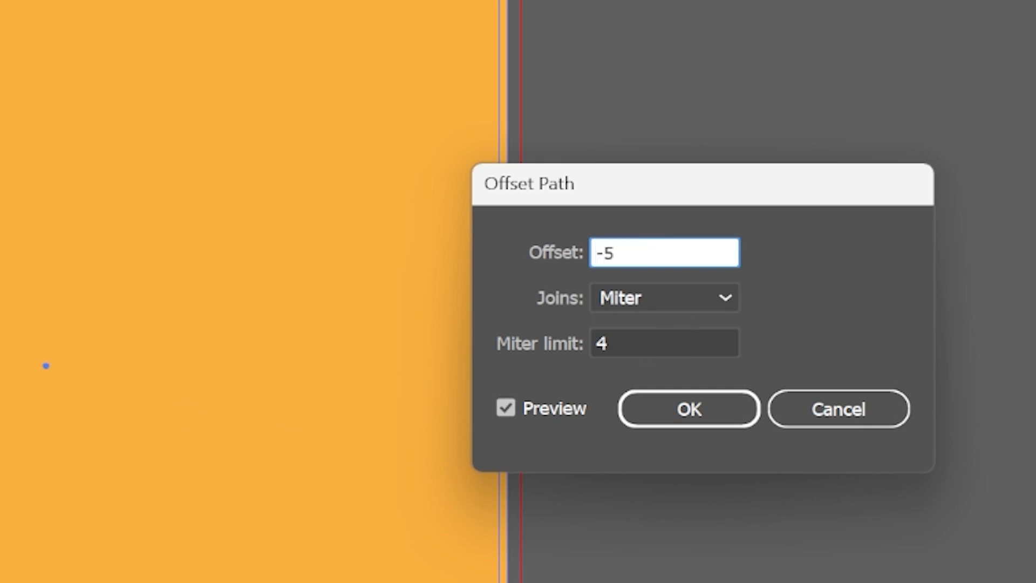
key(Tab)
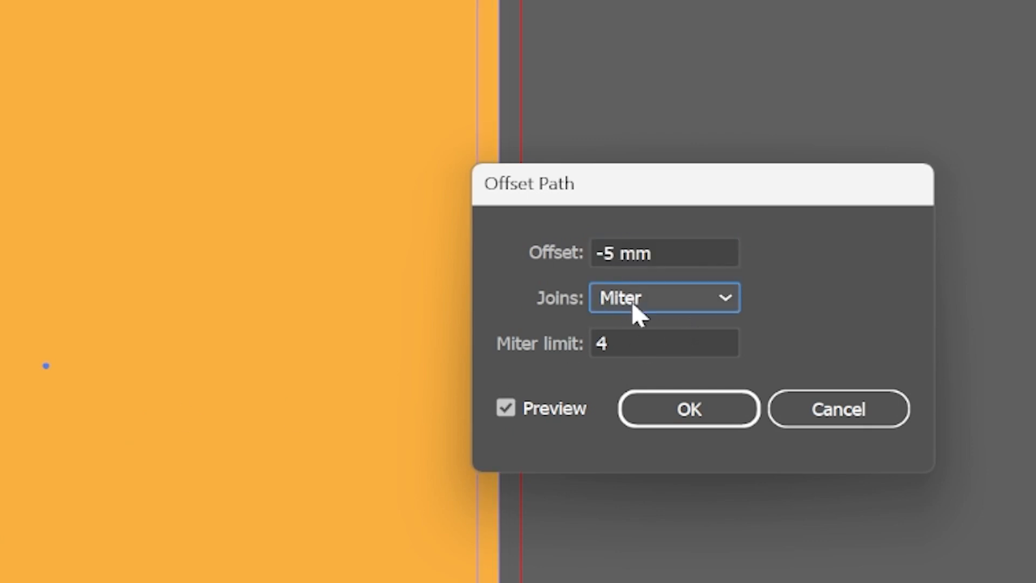
click(721, 392)
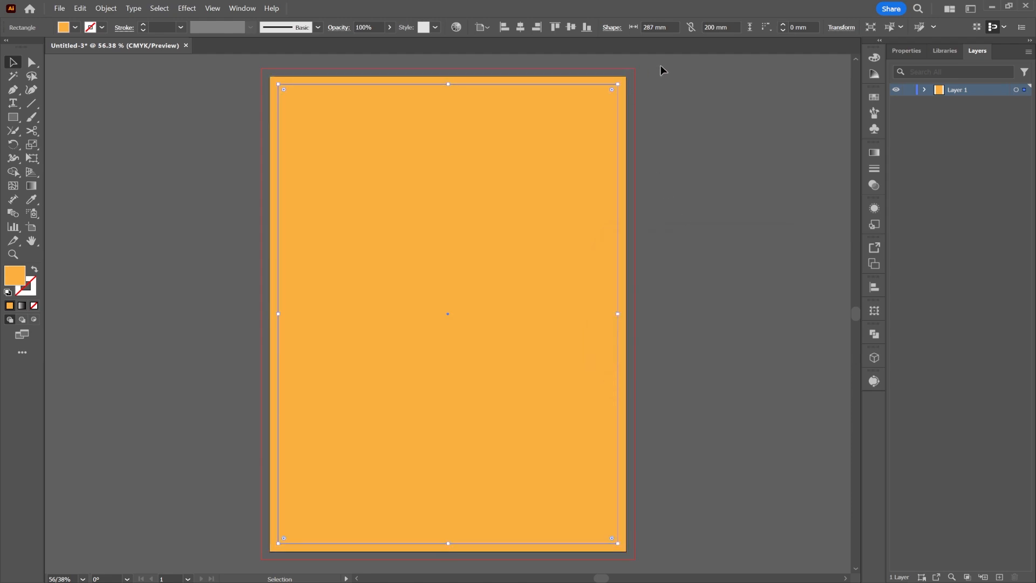
Turn both rectangles into guides.
key(ctrl+a)
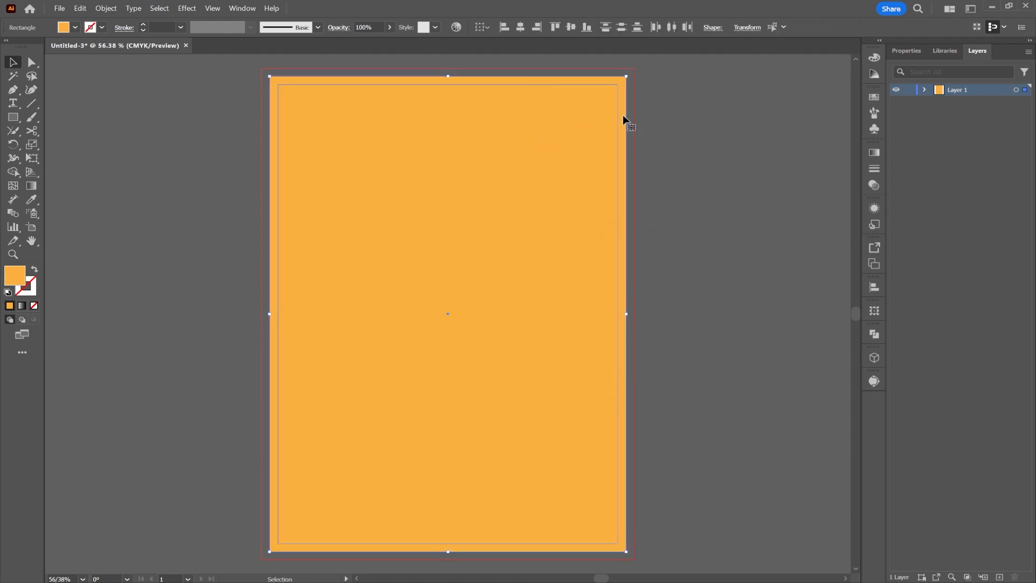
right_click(534, 121)
click(546, 346)
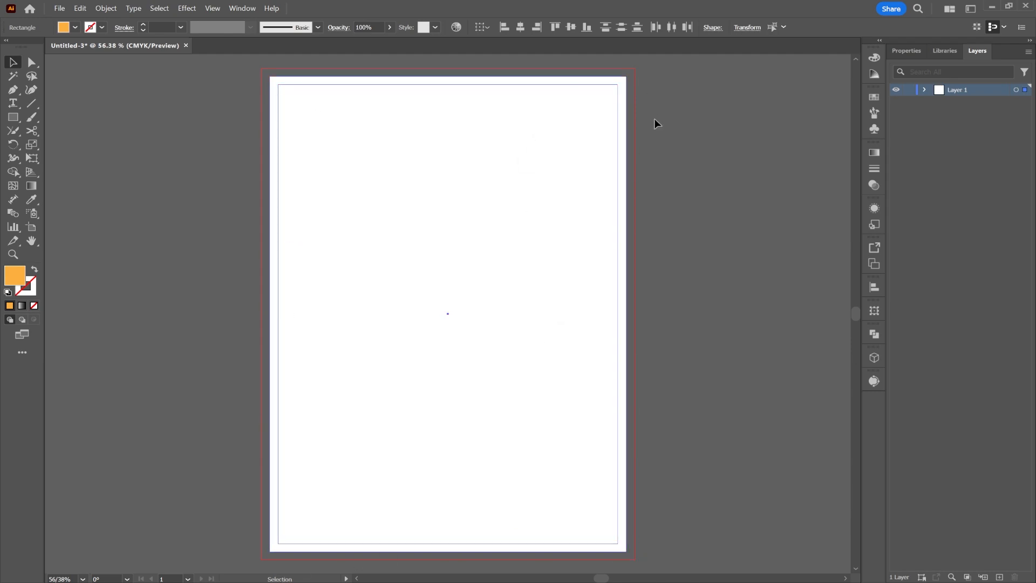
Draw a new 210 × 297 mm orange rectangle centred on the artboard.
click(13, 117)
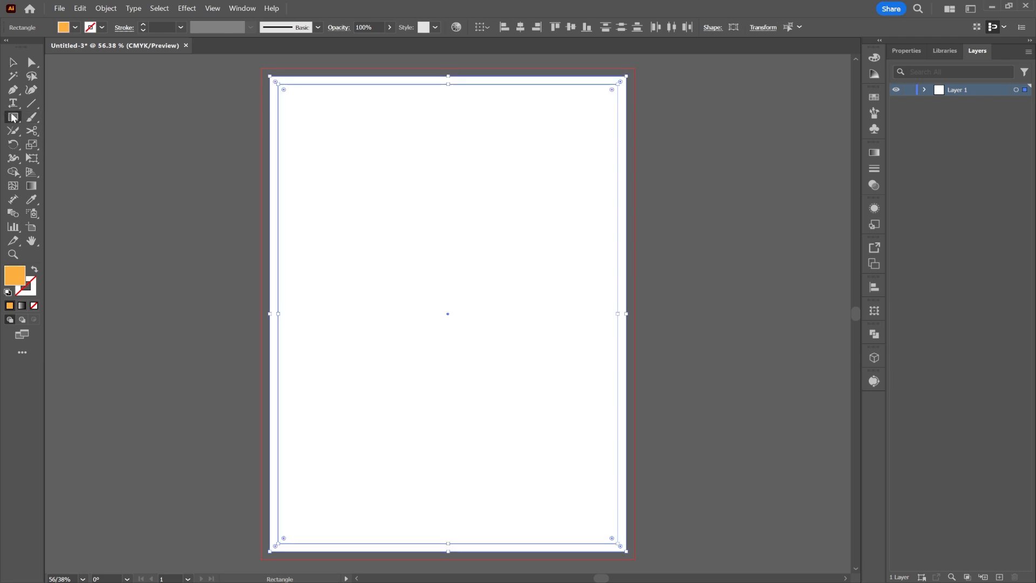
click(338, 153)
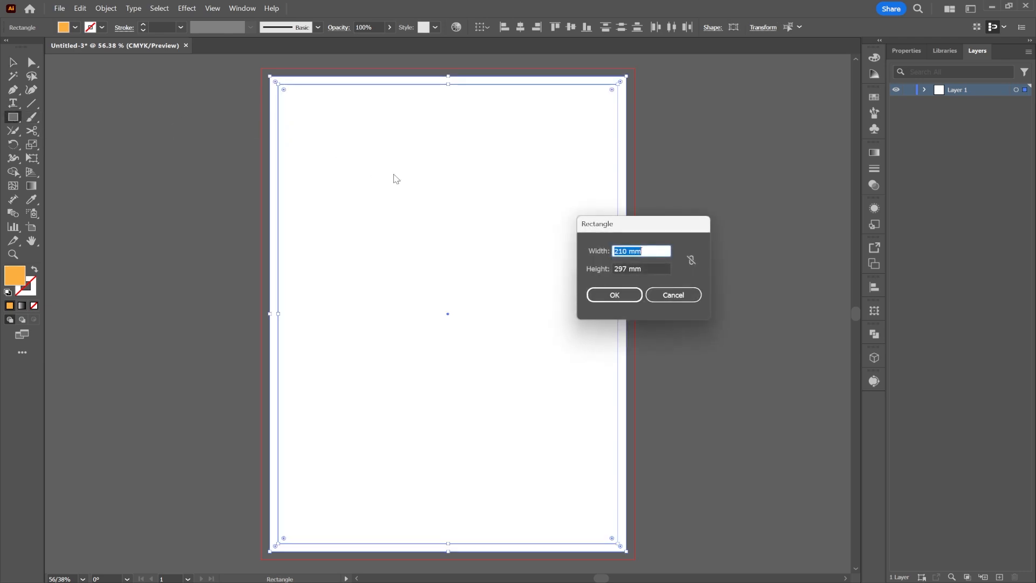
click(618, 294)
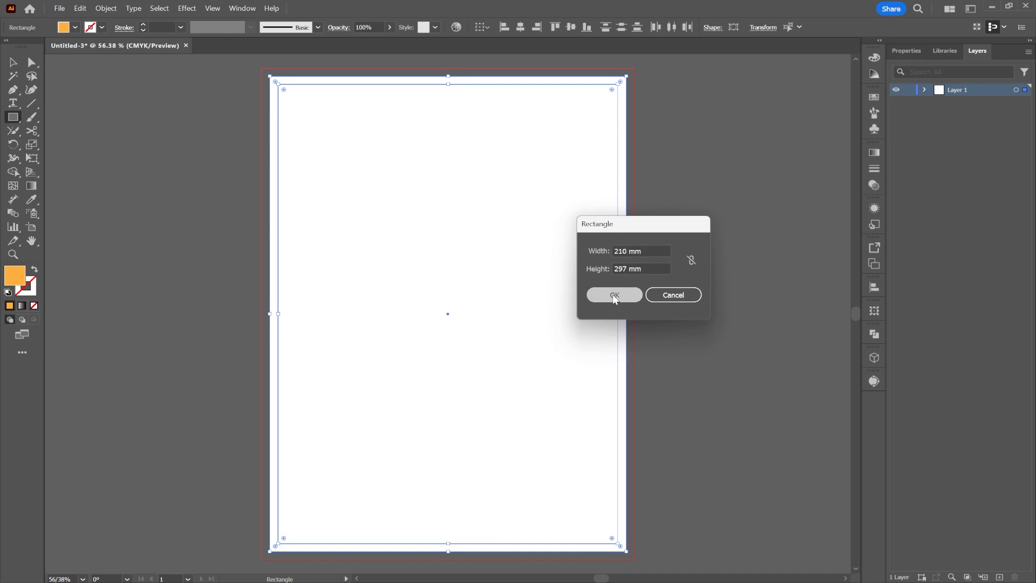
click(521, 27)
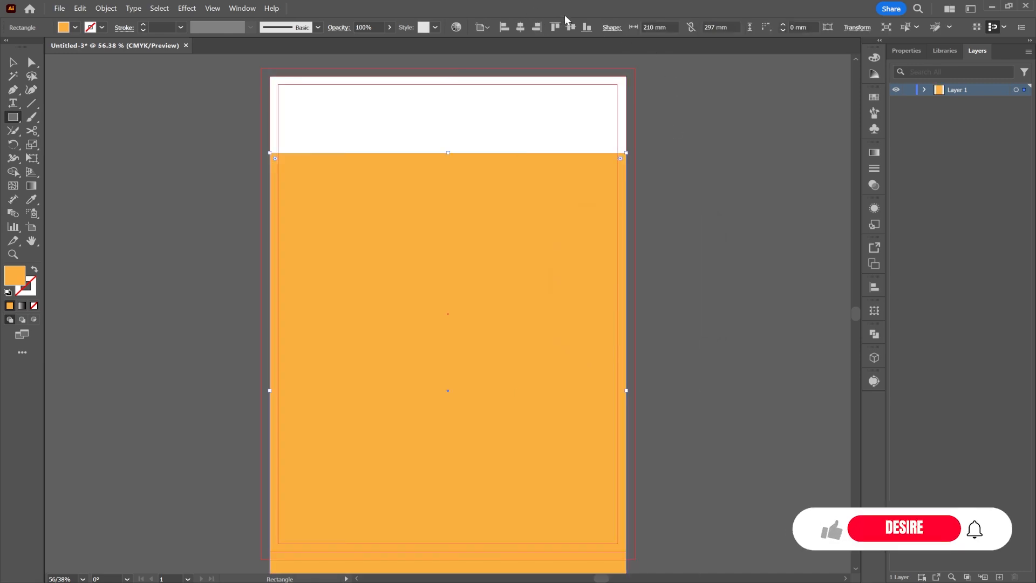
click(570, 27)
click(233, 201)
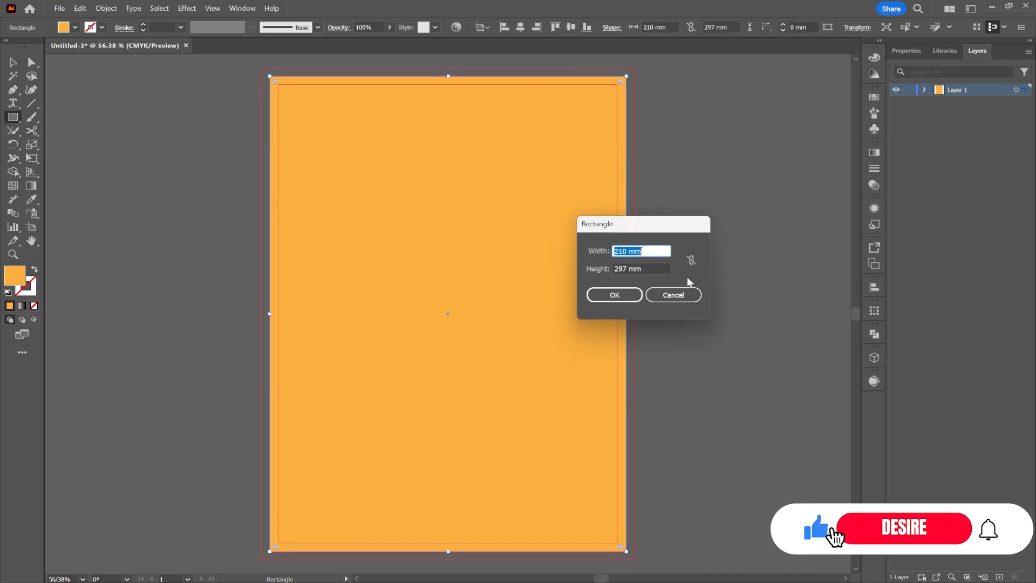
click(671, 293)
Undo the accidental shift of the rectangle and zoom out to show the whole page.
click(13, 62)
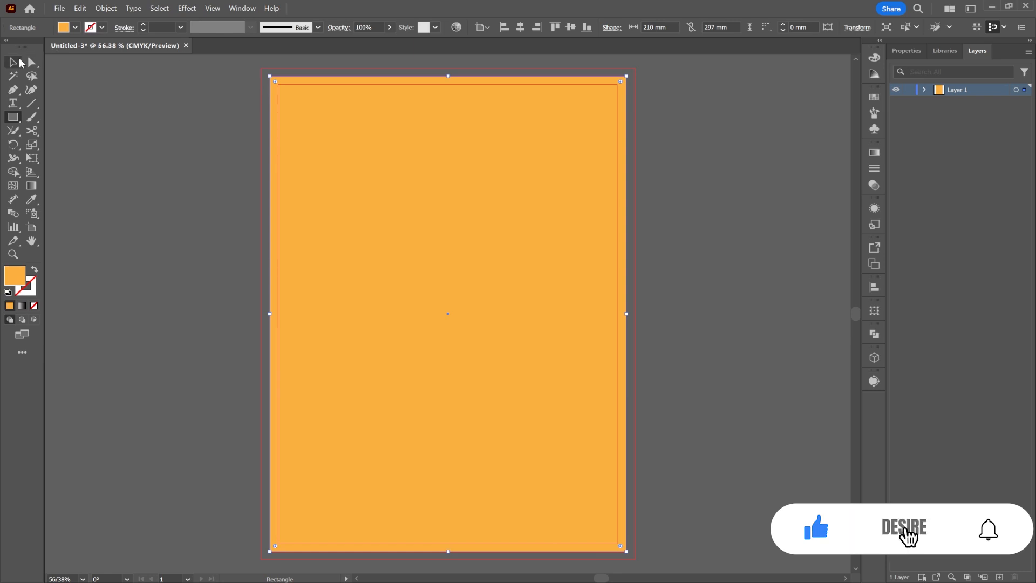
click(123, 141)
drag(424, 280, 464, 315)
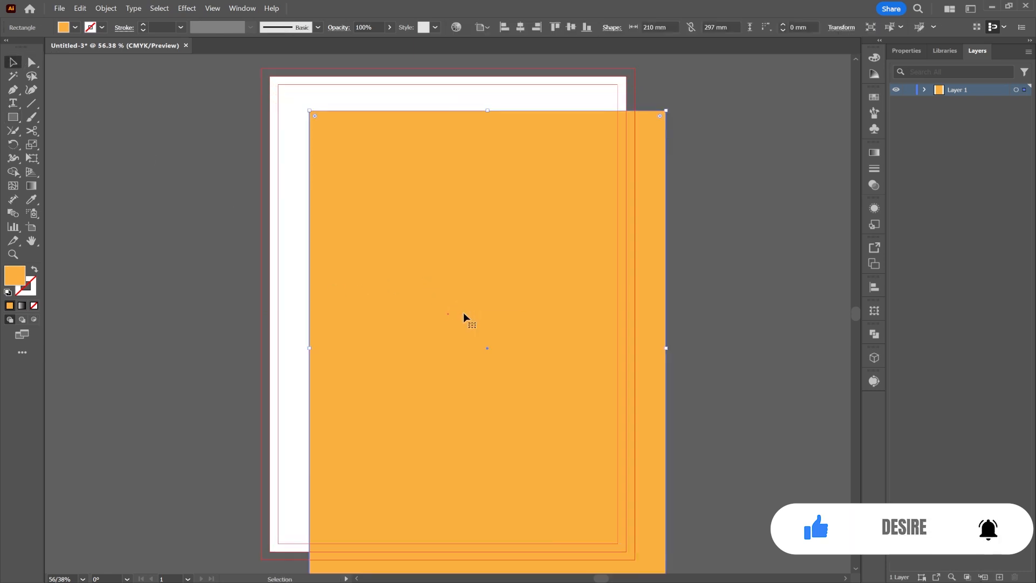
key(ctrl+z)
click(226, 221)
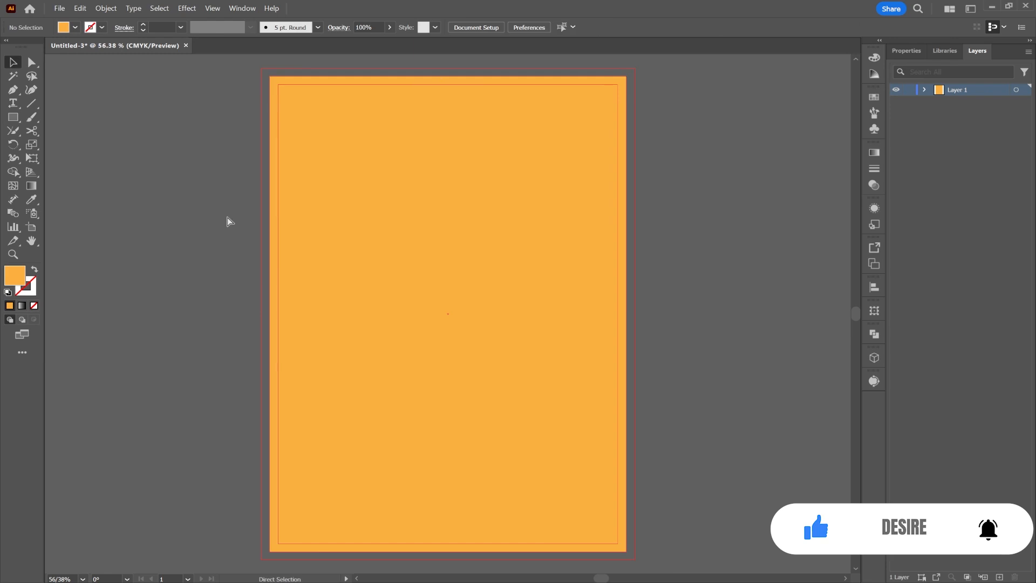
key(ctrl+minus)
scroll(214, 207, right, 4)
scroll(213, 207, left, 19)
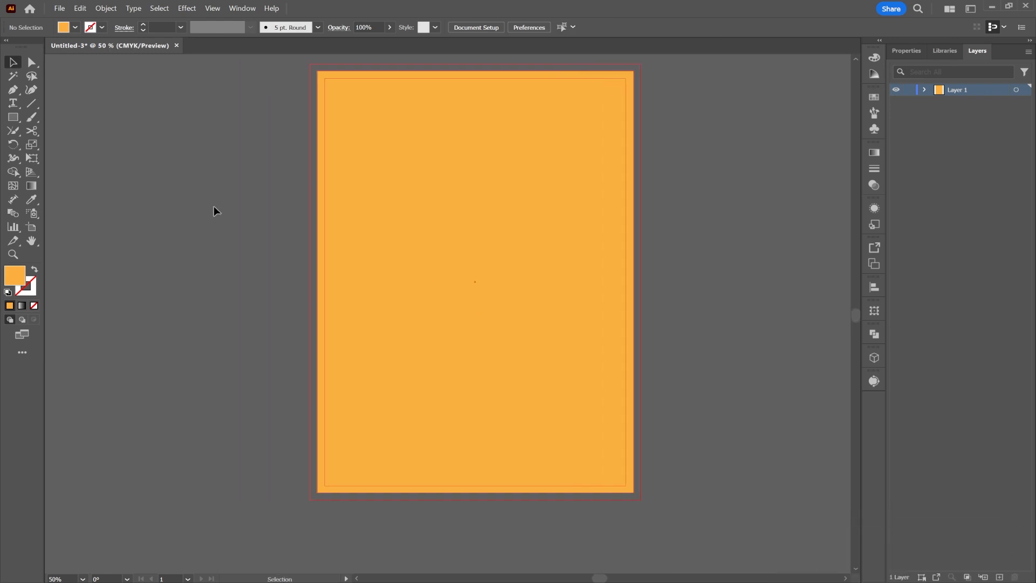
Paste the colour palette image and scale it beside the page.
key(ctrl+v)
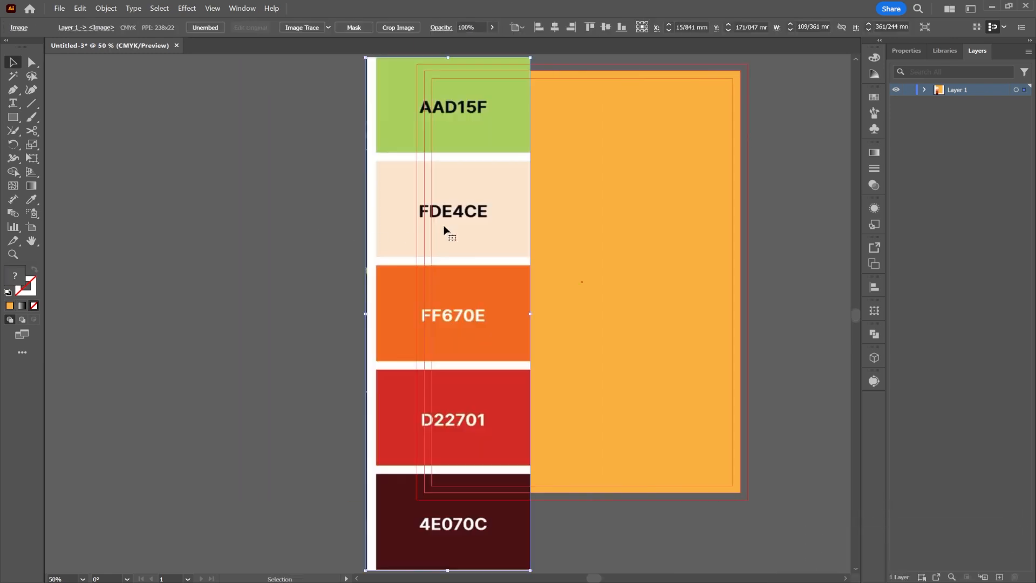
drag(469, 218, 318, 228)
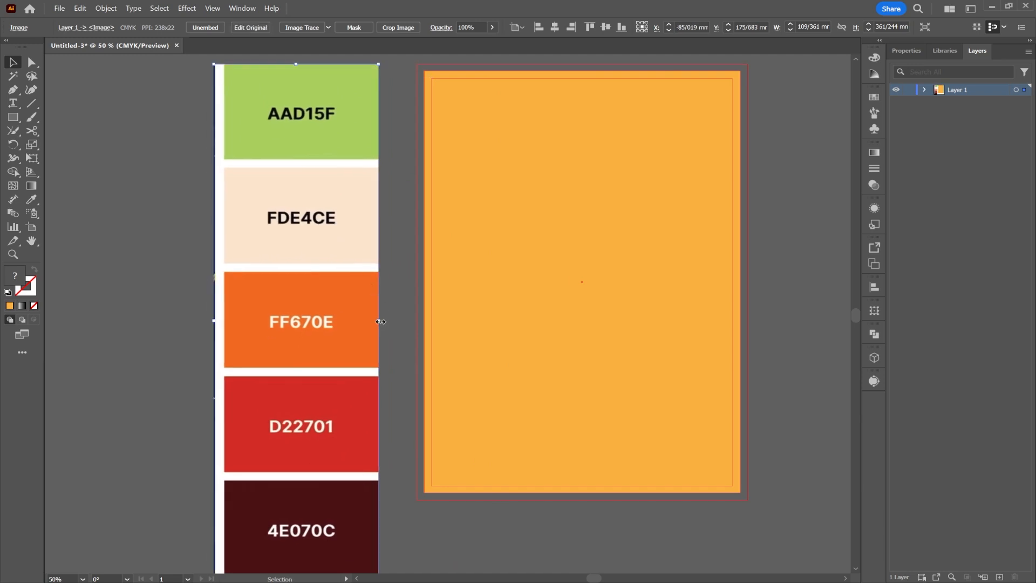
drag(381, 321, 360, 274)
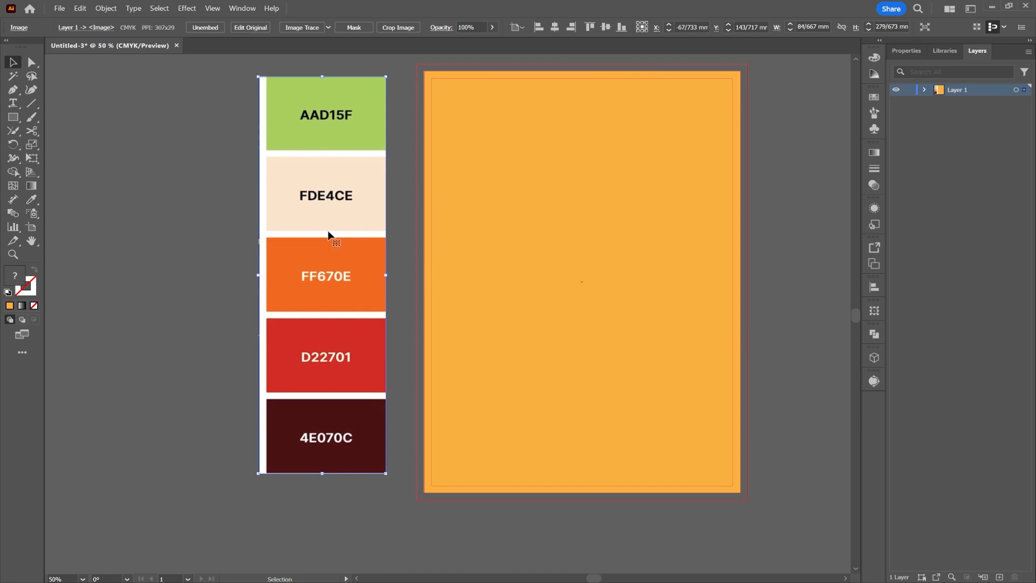
Eyedropper the palette to fill the background rectangle with FDE4CE cream.
click(590, 306)
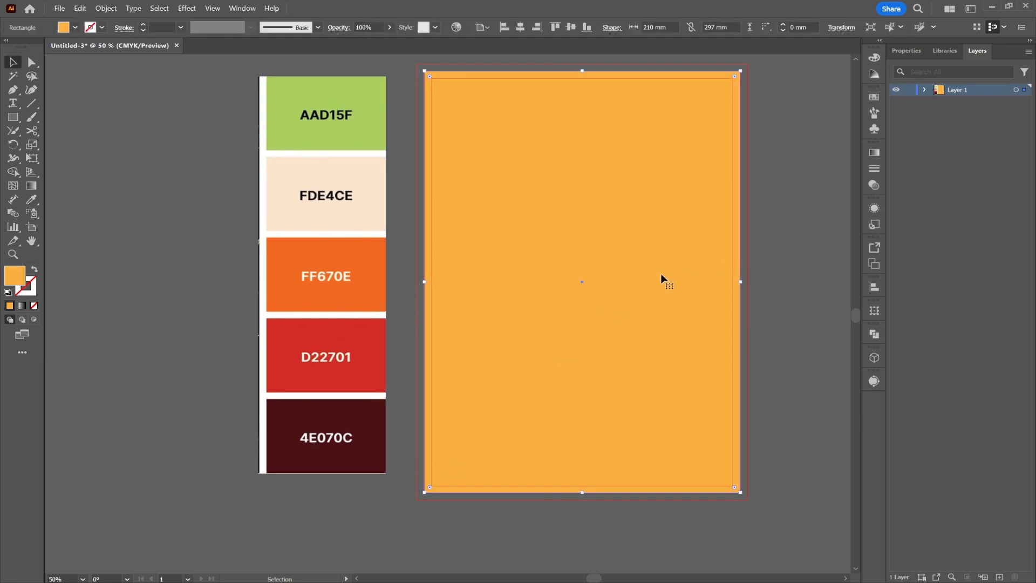
click(28, 199)
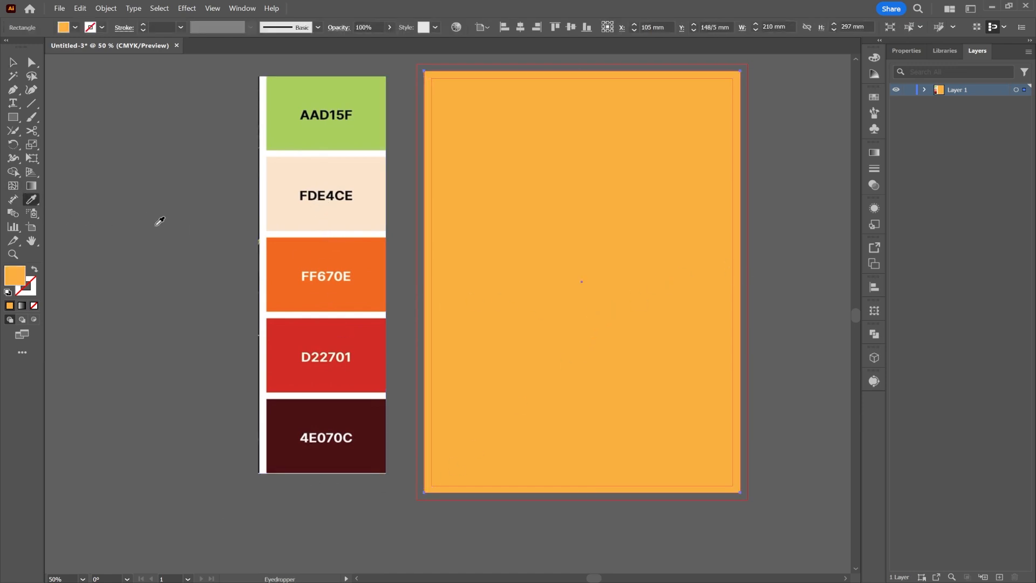
click(283, 254)
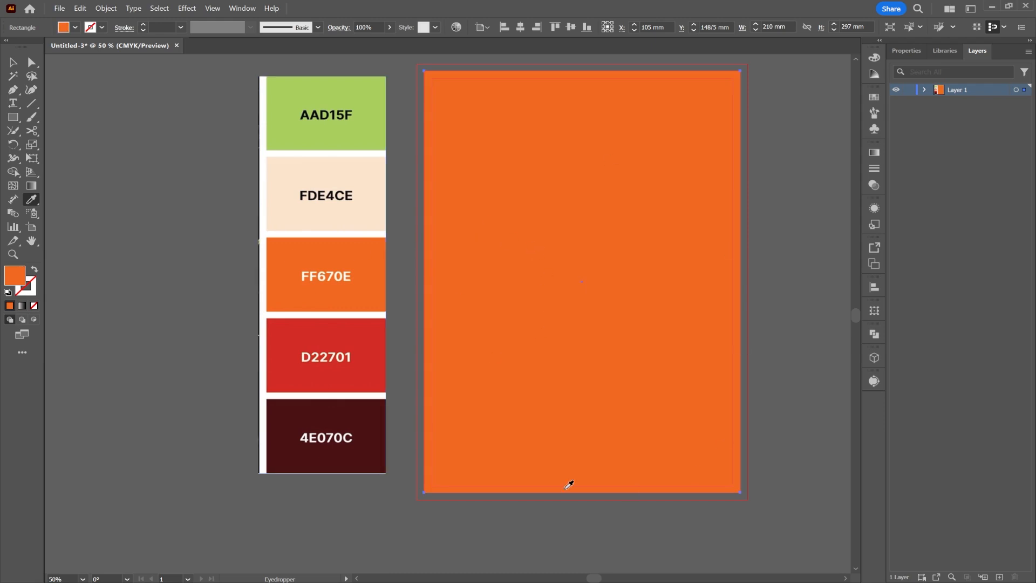
click(13, 62)
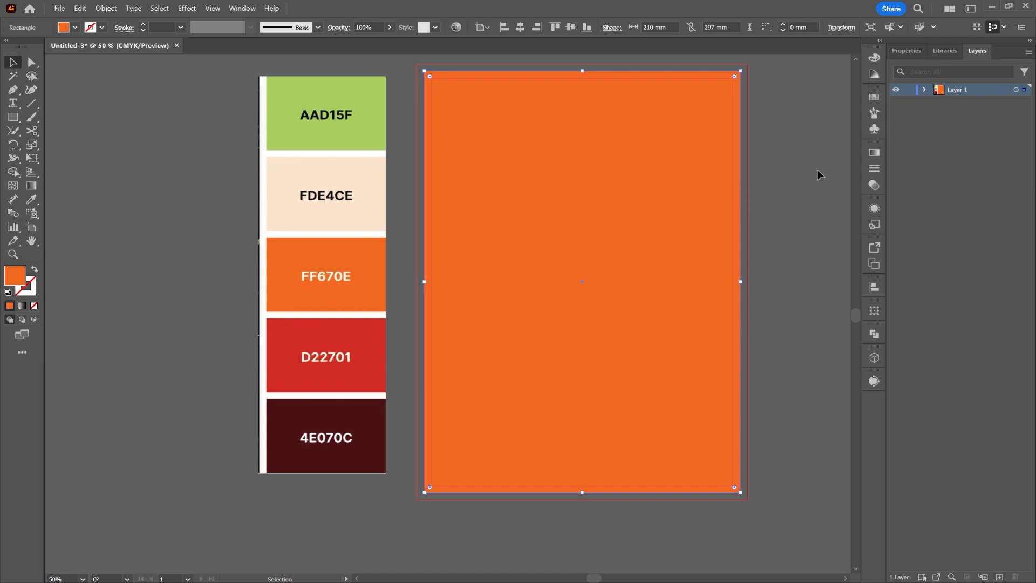
click(788, 201)
drag(326, 234, 170, 238)
click(647, 216)
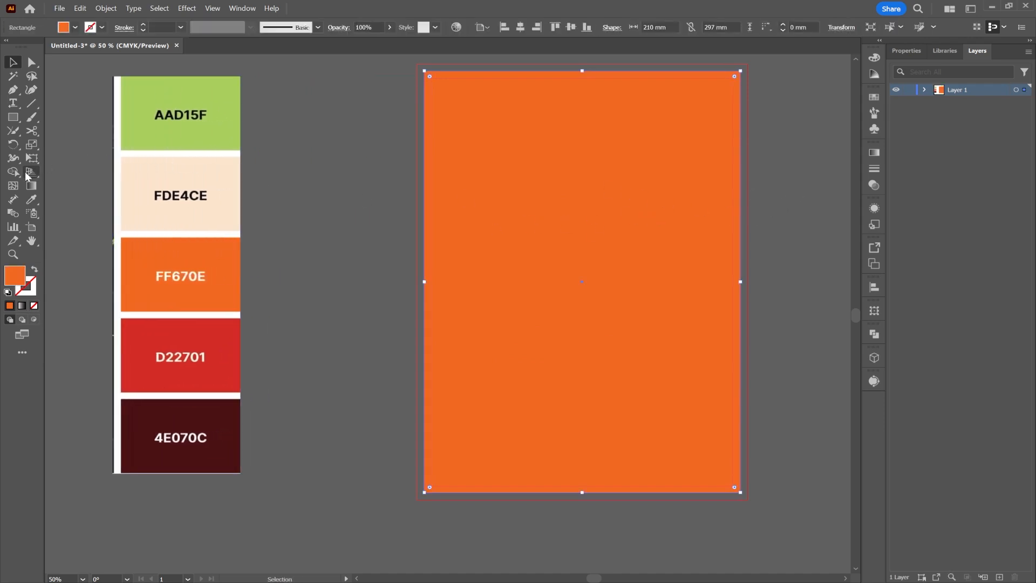
click(31, 200)
click(145, 176)
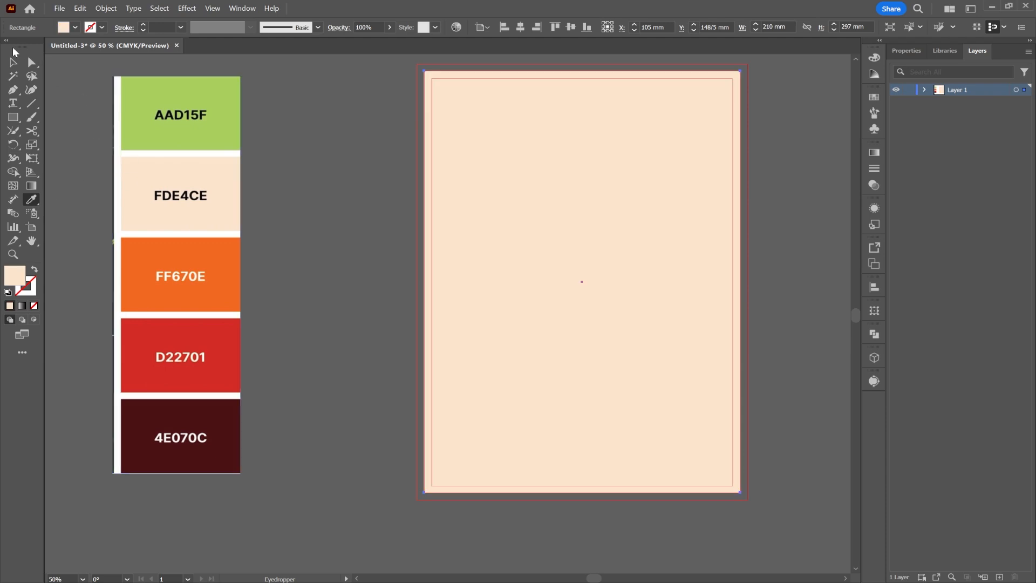
click(13, 61)
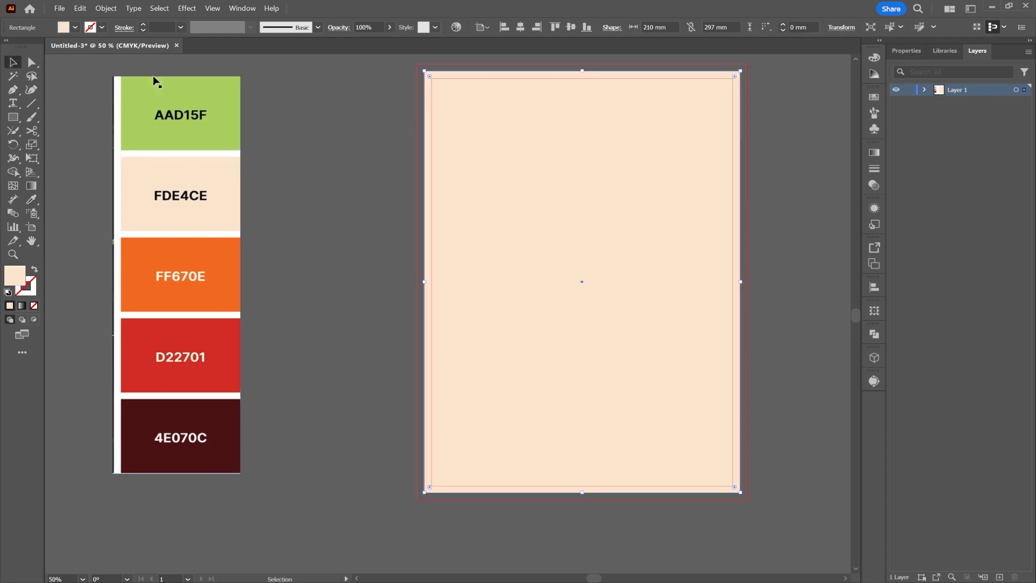
Lock the cream background in Layers and move the palette image to the bottom.
click(905, 52)
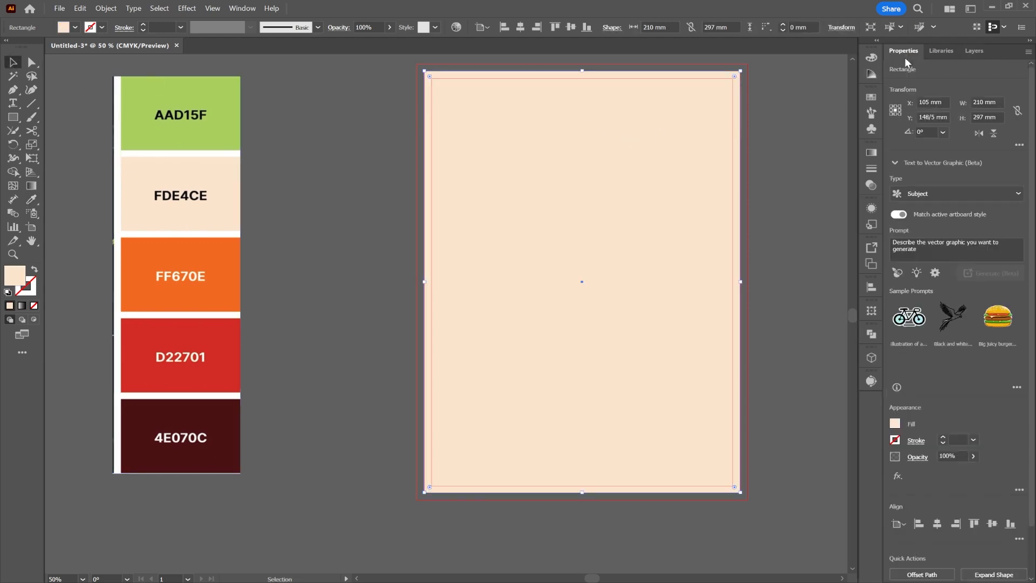
click(975, 51)
click(926, 91)
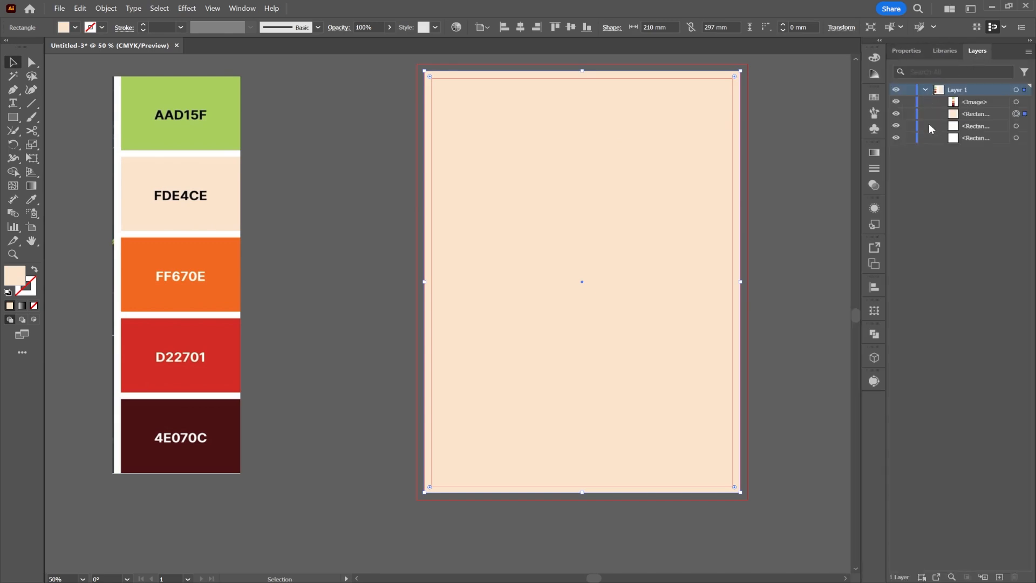
click(909, 113)
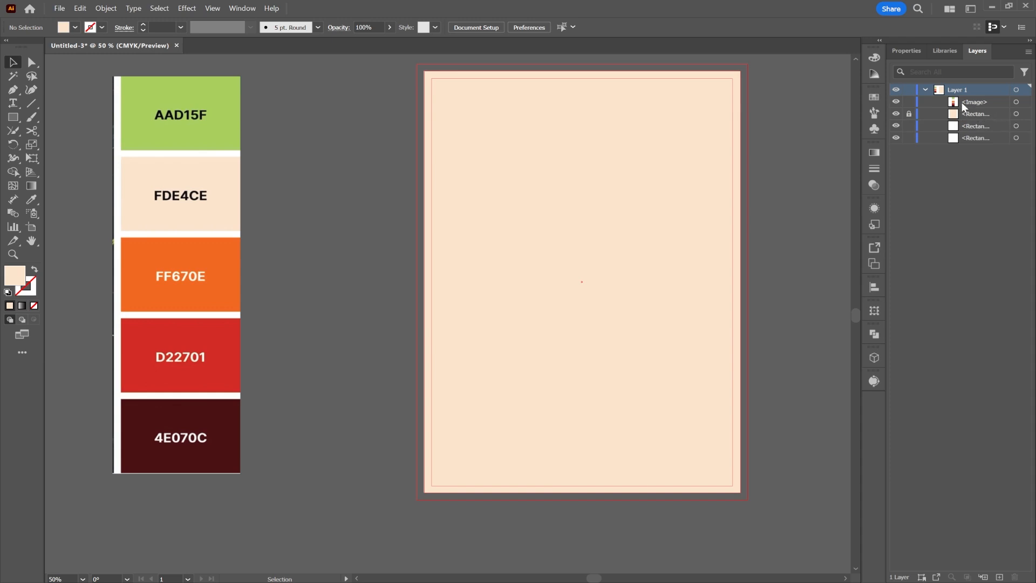
drag(978, 102, 971, 141)
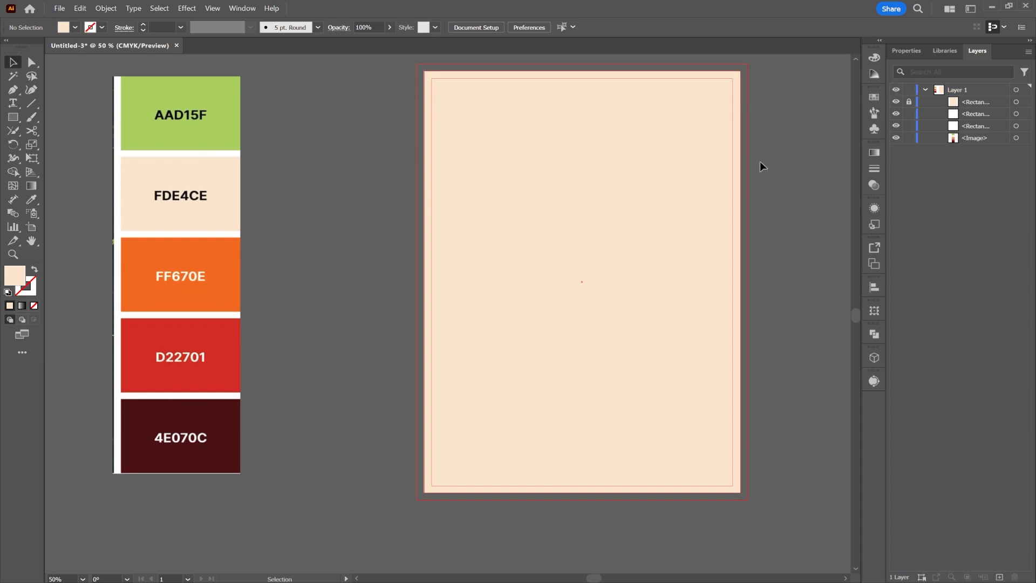
Add Layer 2 and move the cream background rectangle into it.
click(989, 105)
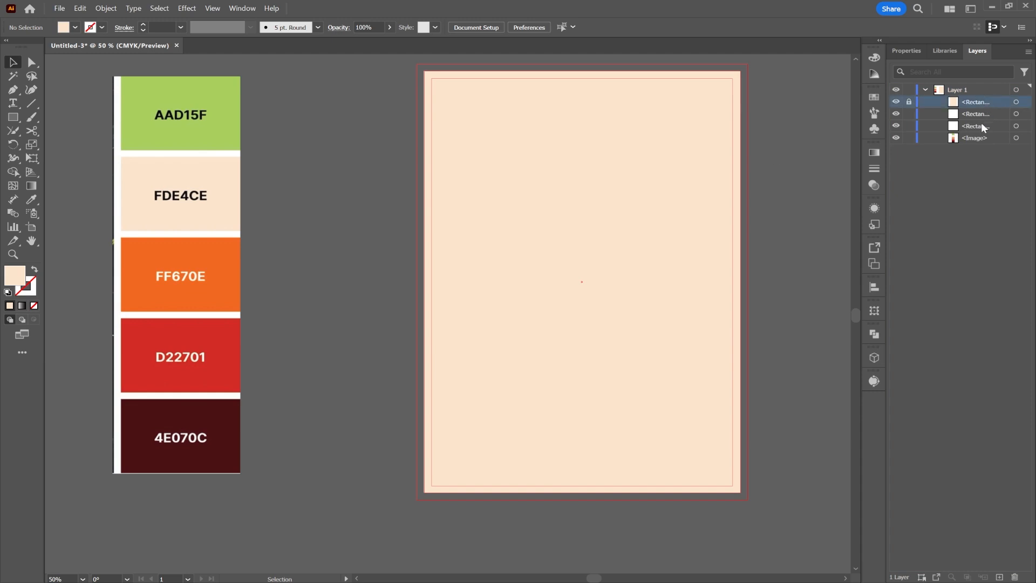
click(925, 90)
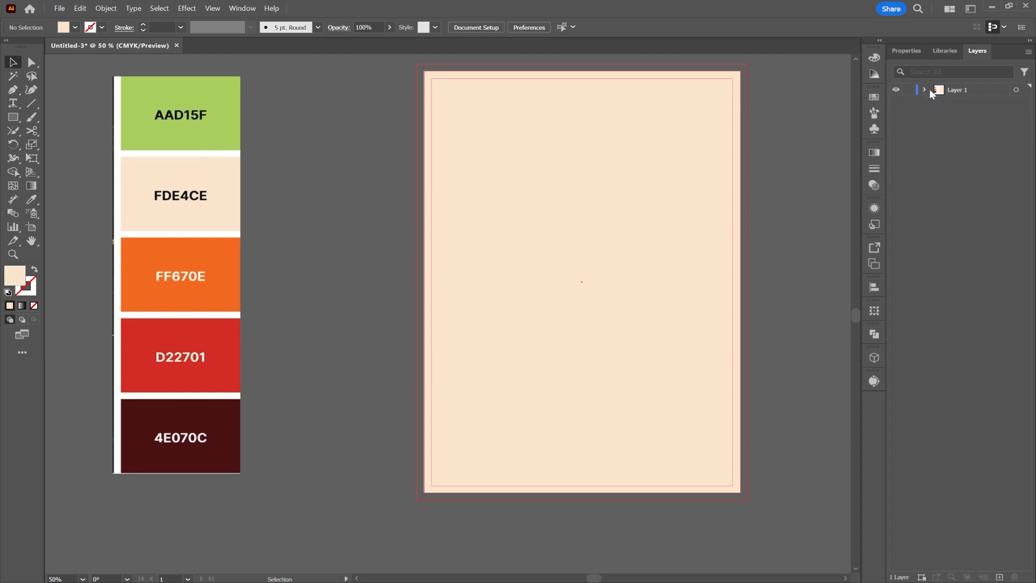
click(999, 575)
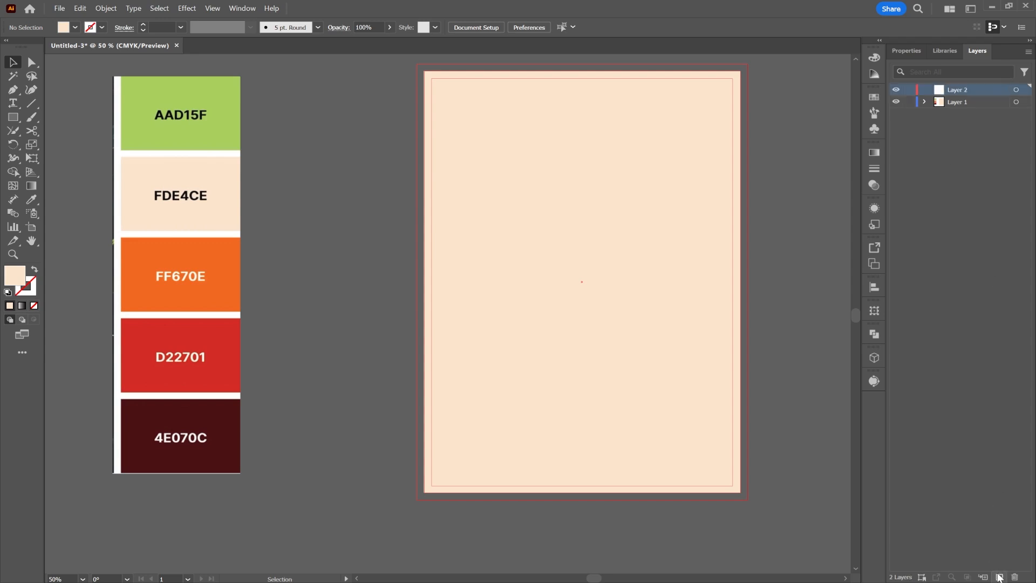
click(925, 102)
click(965, 139)
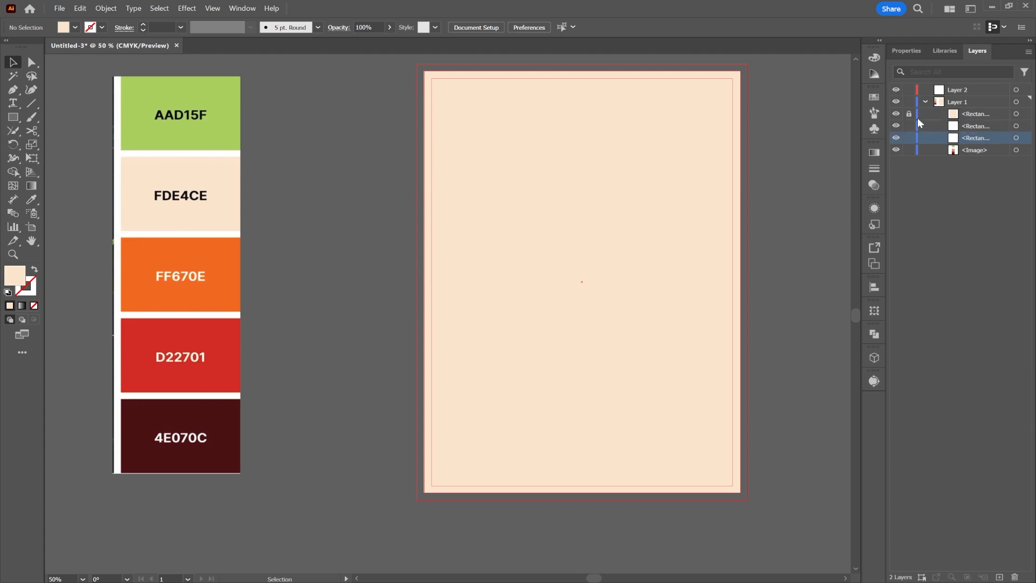
drag(975, 115, 973, 90)
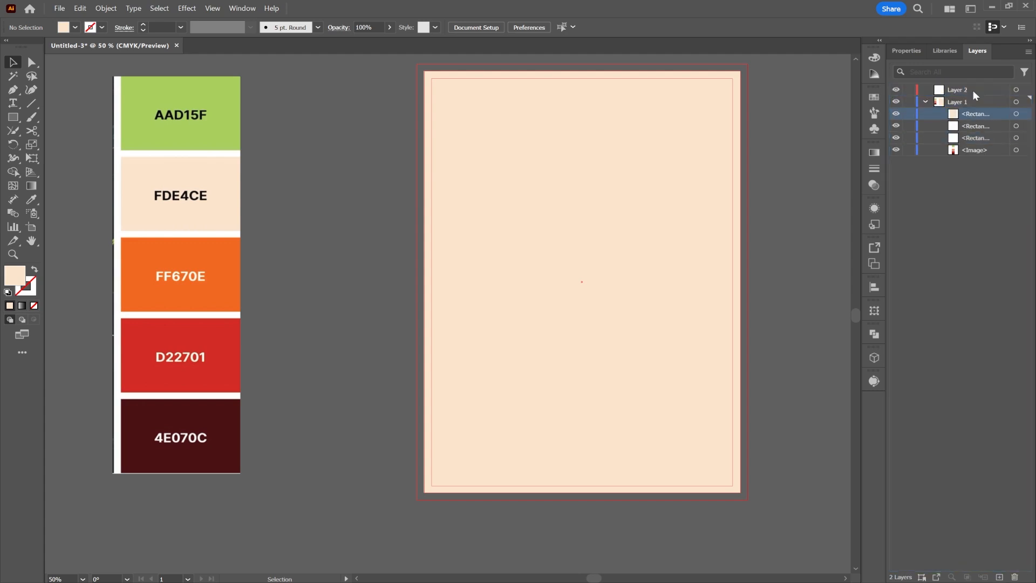
click(923, 101)
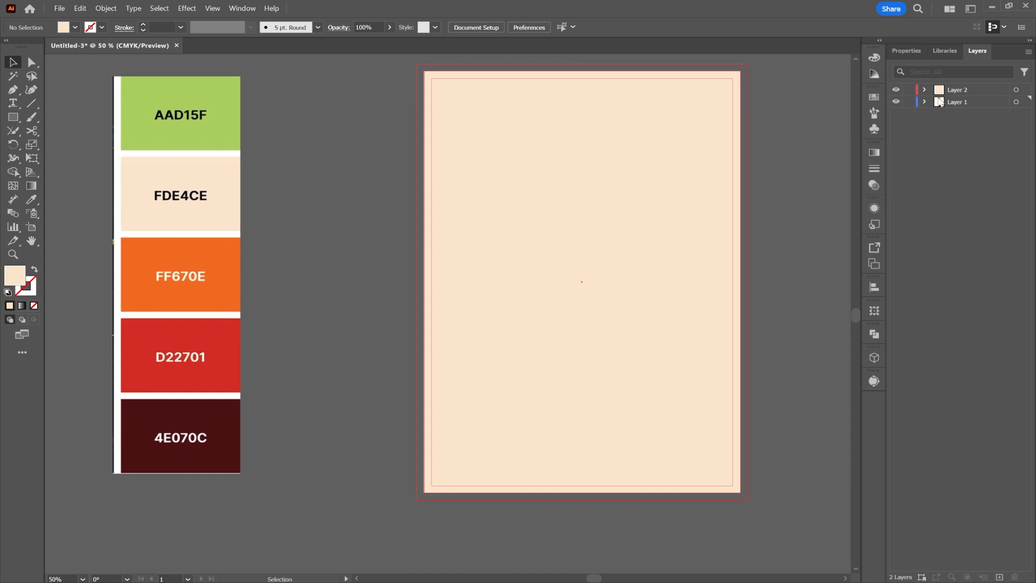
click(976, 88)
click(924, 91)
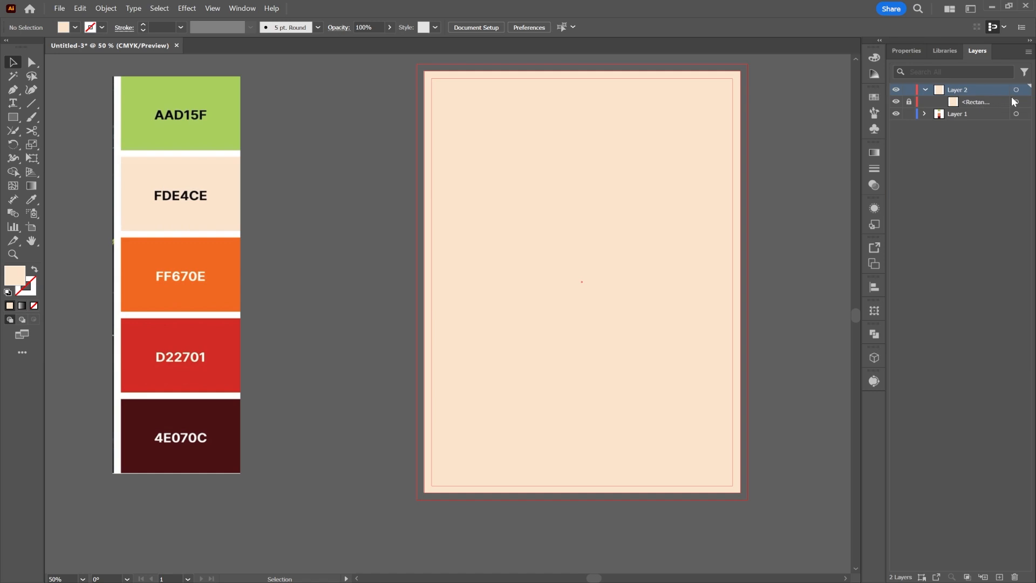
Lock the page guides and make Layer 2 active.
click(653, 166)
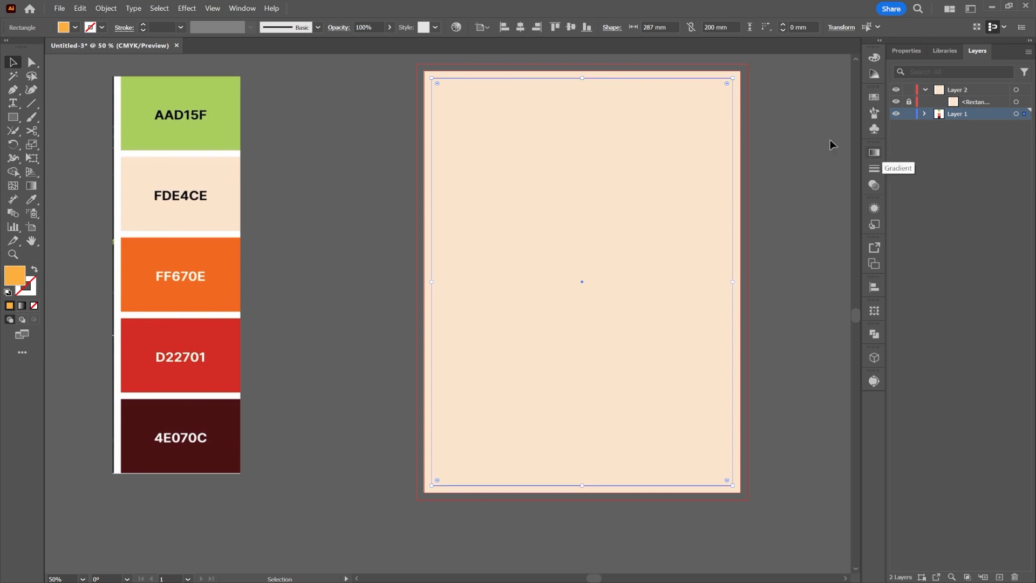
right_click(725, 81)
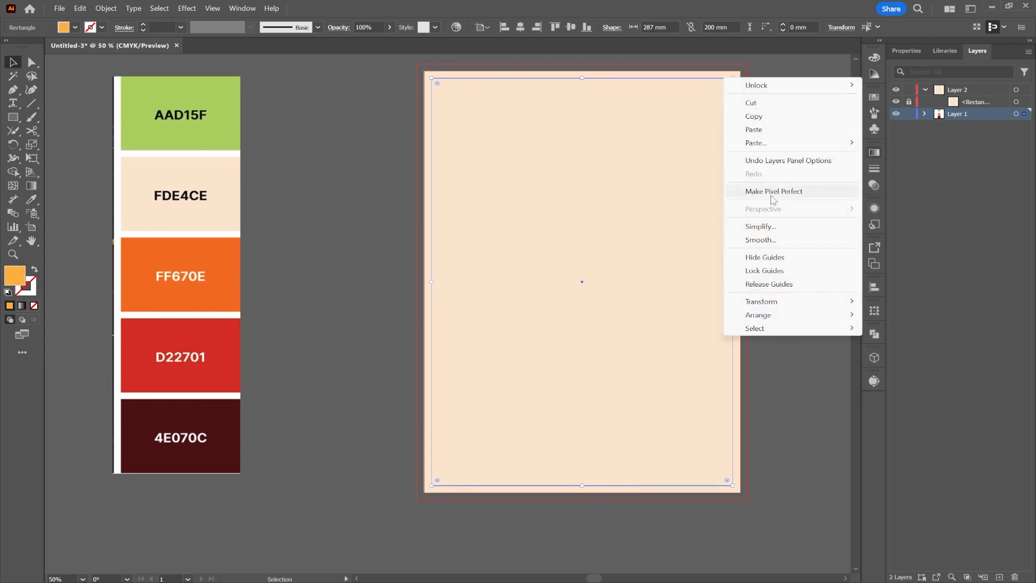
click(775, 272)
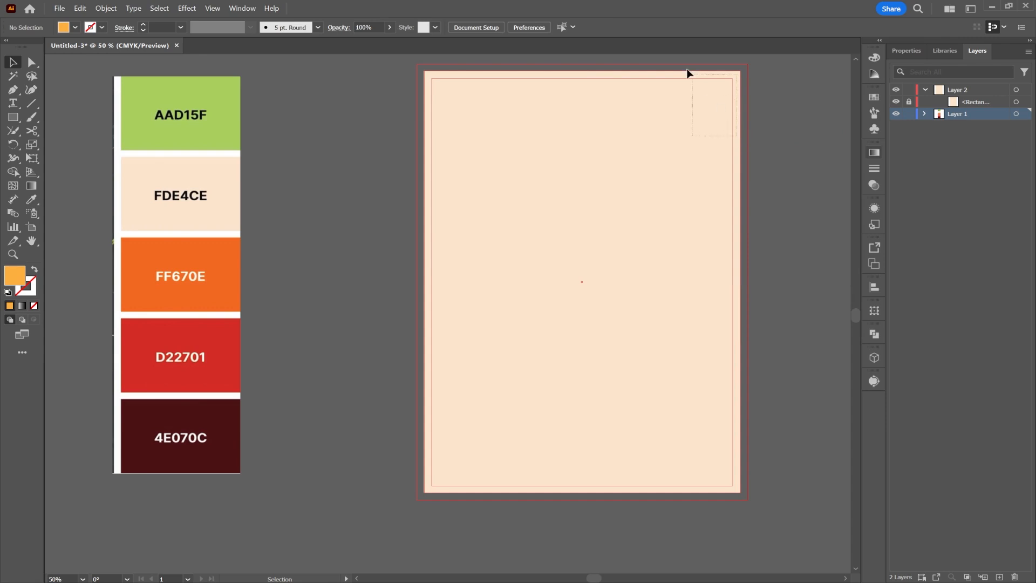
scroll(688, 73, up, 1)
click(959, 87)
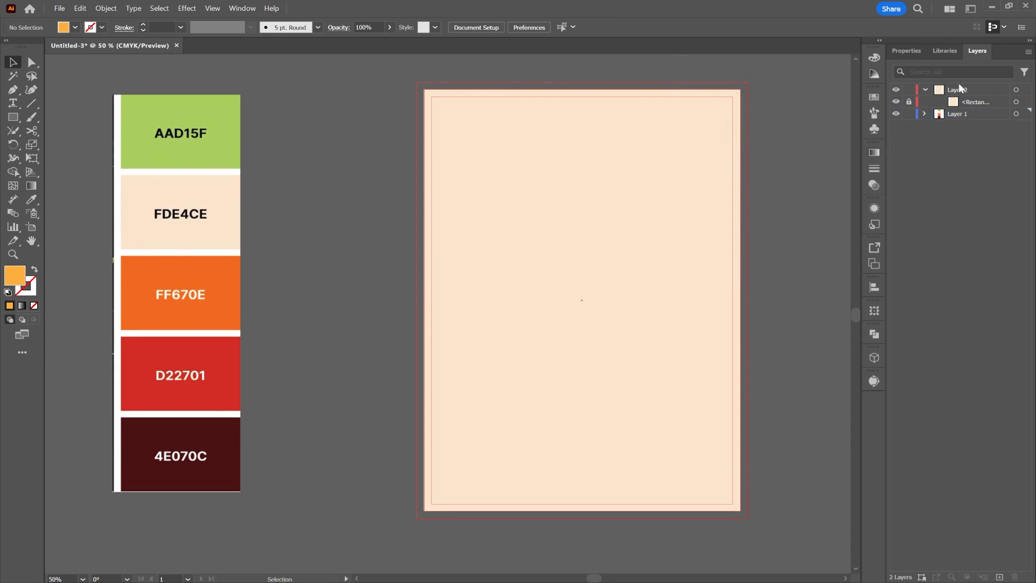
scroll(608, 193, right, 1)
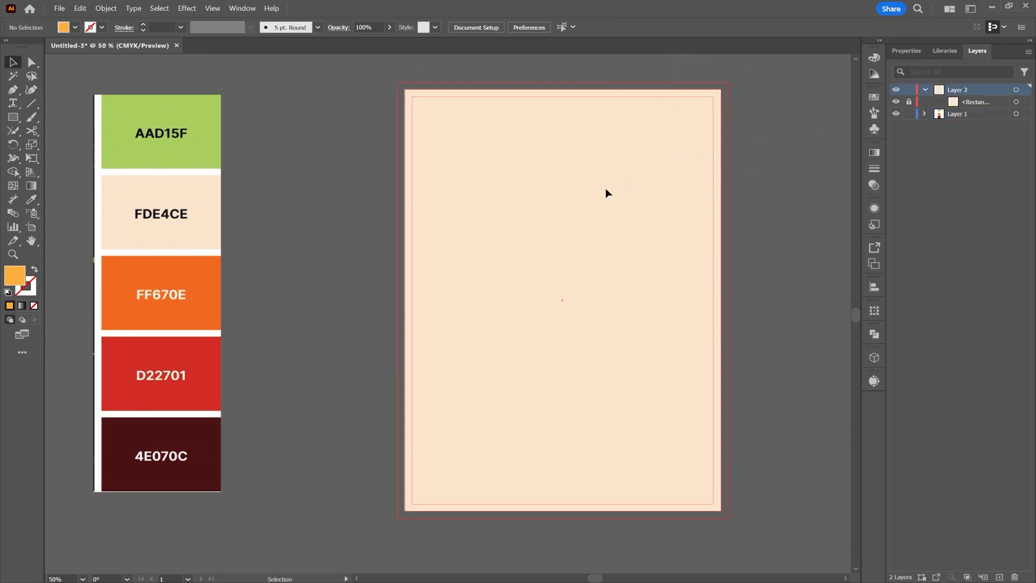
Draw an orange rectangle near the top and scale its bottom anchors inward to taper it.
key(m)
drag(627, 130, 555, 231)
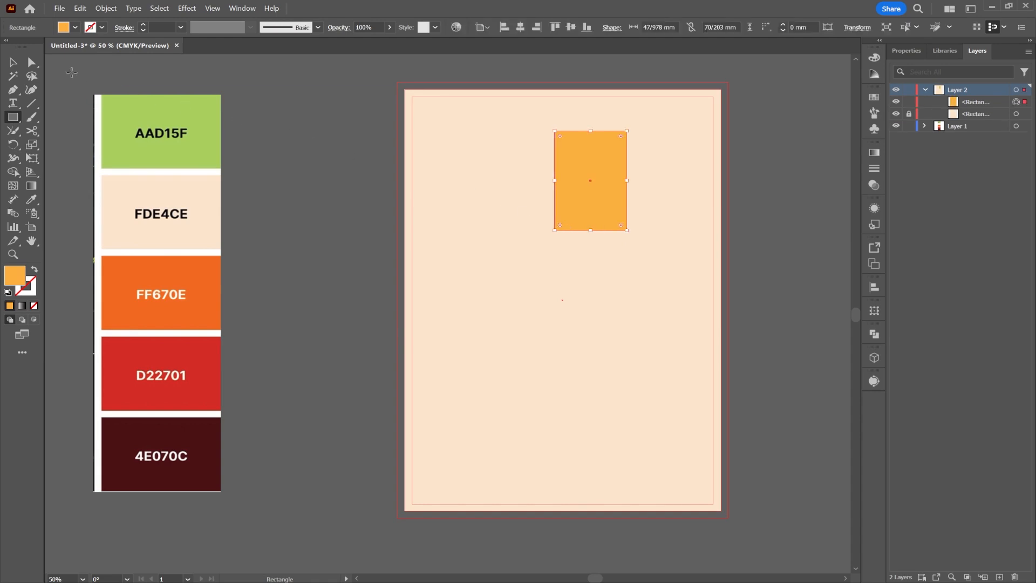
click(27, 65)
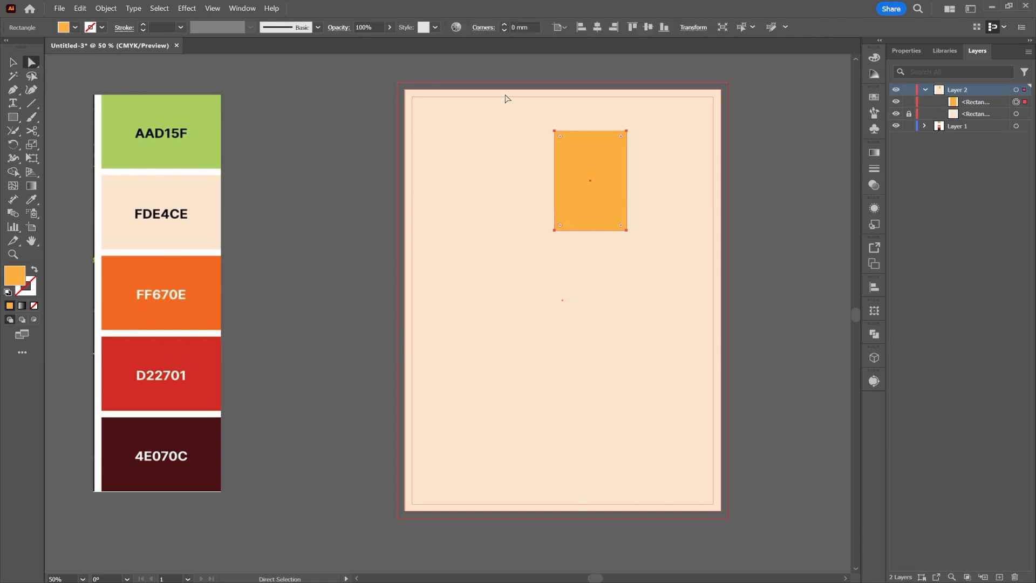
drag(560, 136, 546, 102)
drag(537, 214, 536, 213)
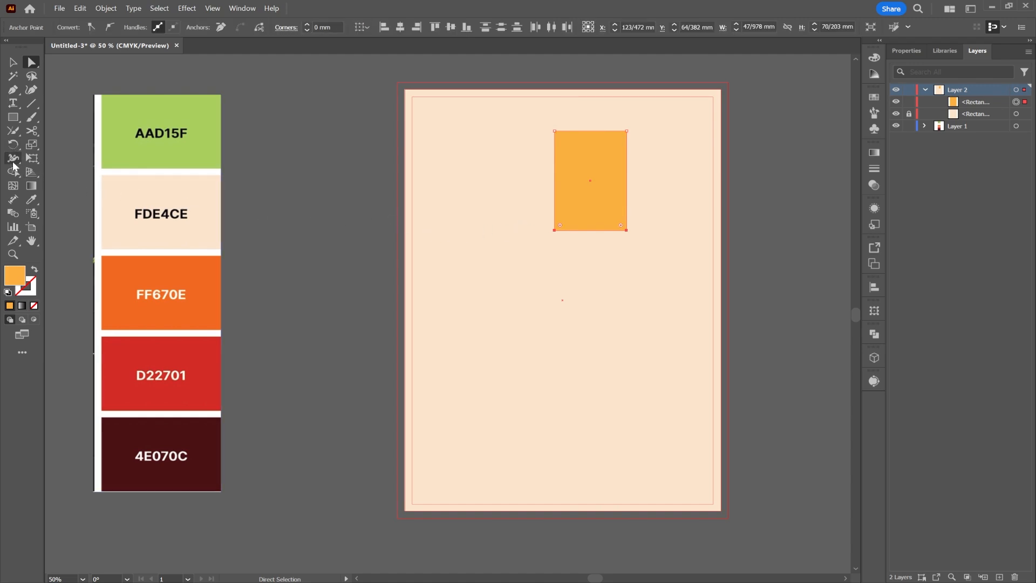
click(32, 144)
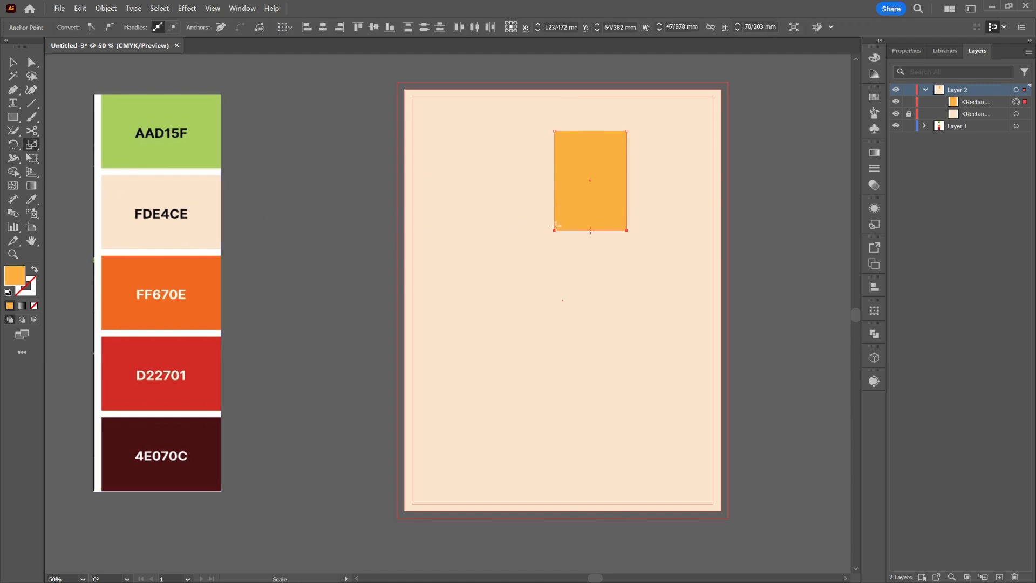
drag(554, 230, 568, 233)
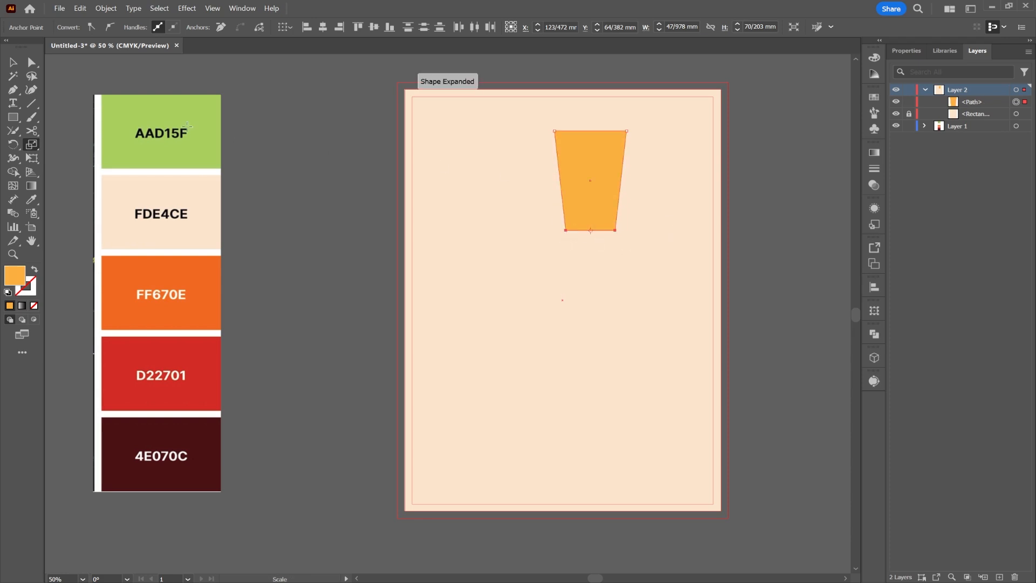
Round the cup shape's corners, centre it horizontally and move it lower.
click(13, 62)
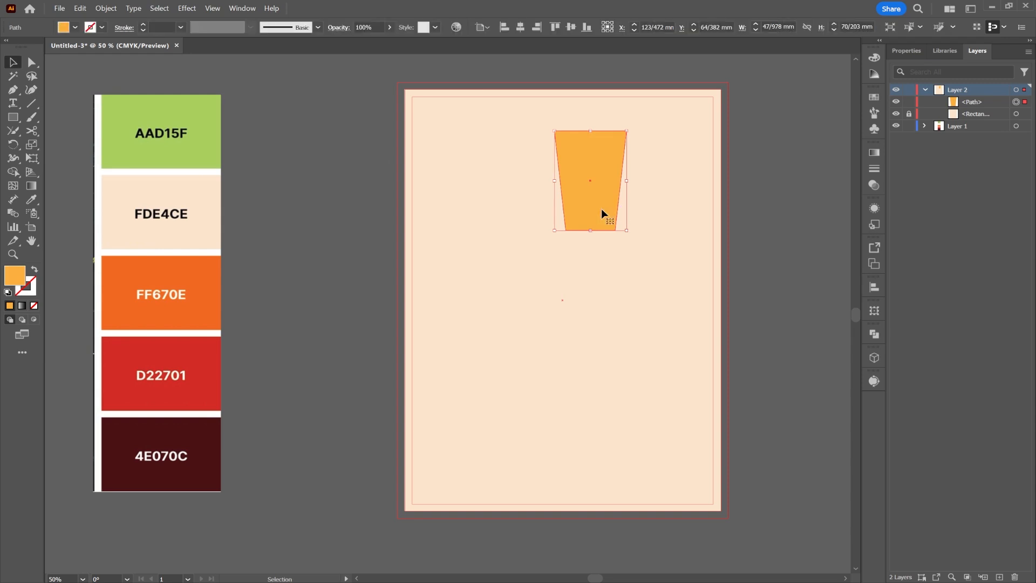
click(36, 63)
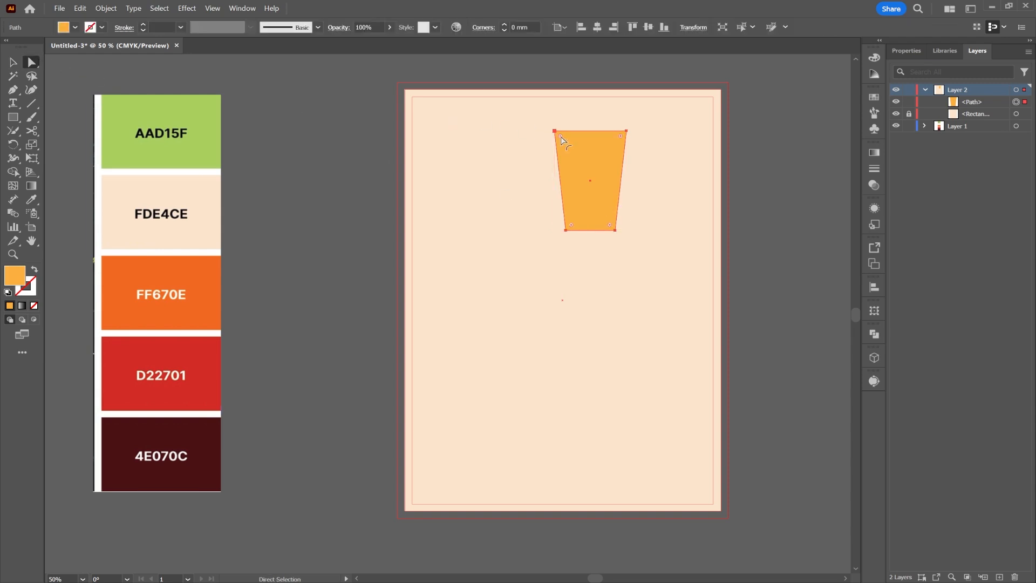
drag(561, 140, 567, 145)
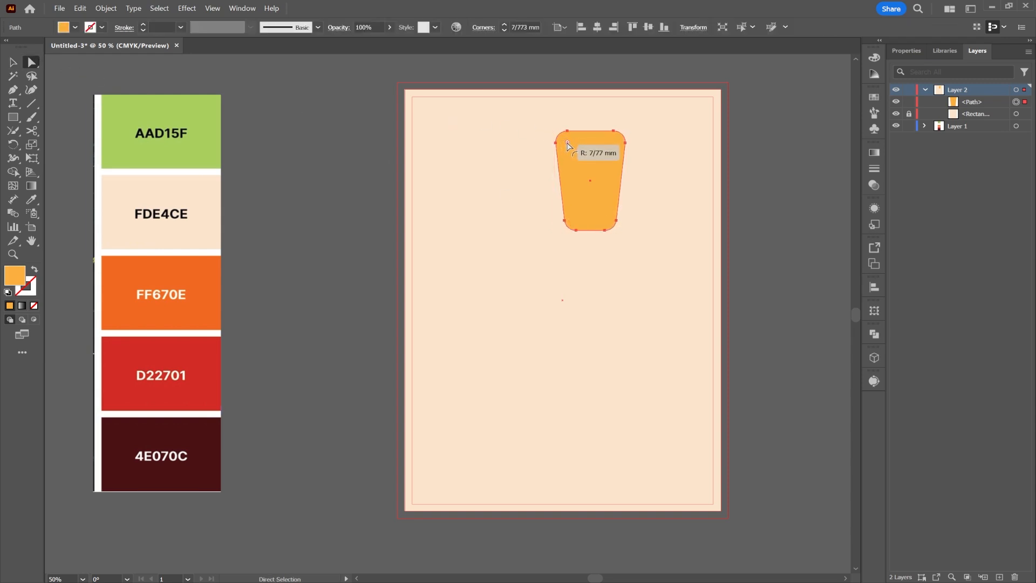
click(595, 29)
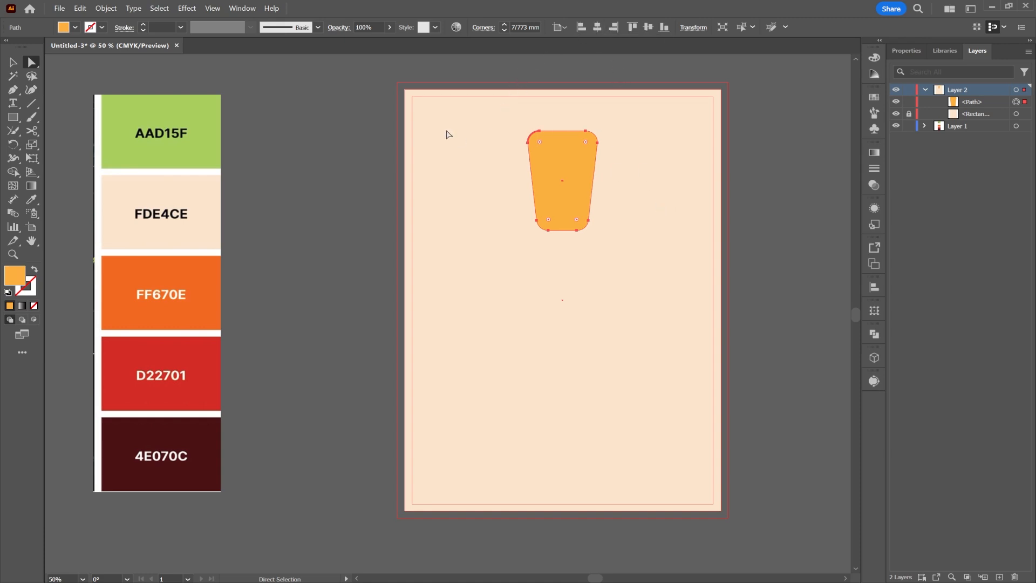
key(v)
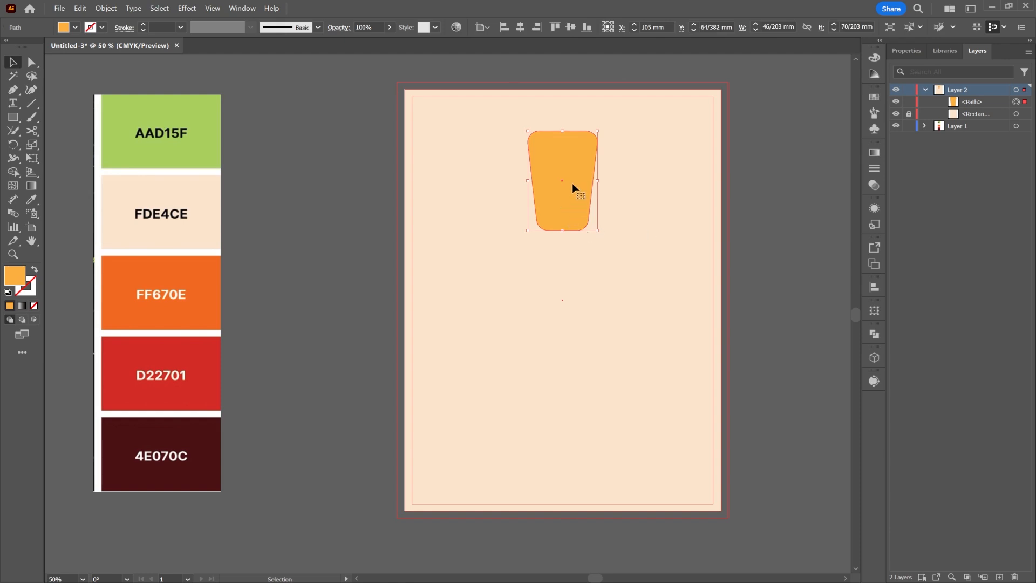
drag(572, 183, 572, 201)
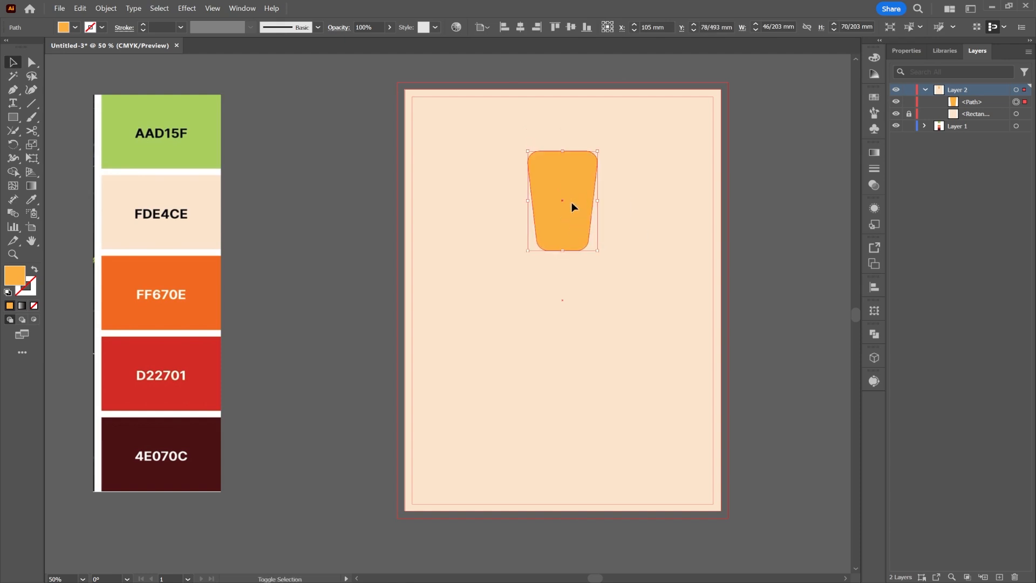
Rotate-copy the cup around the page centre, repeating with Ctrl+D to make five petals.
click(16, 146)
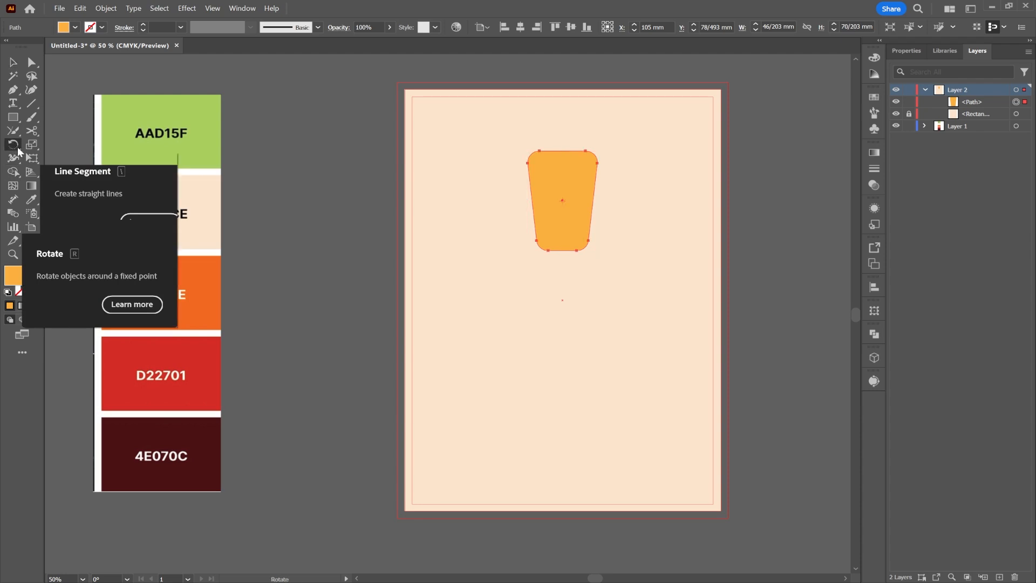
alt+click(562, 300)
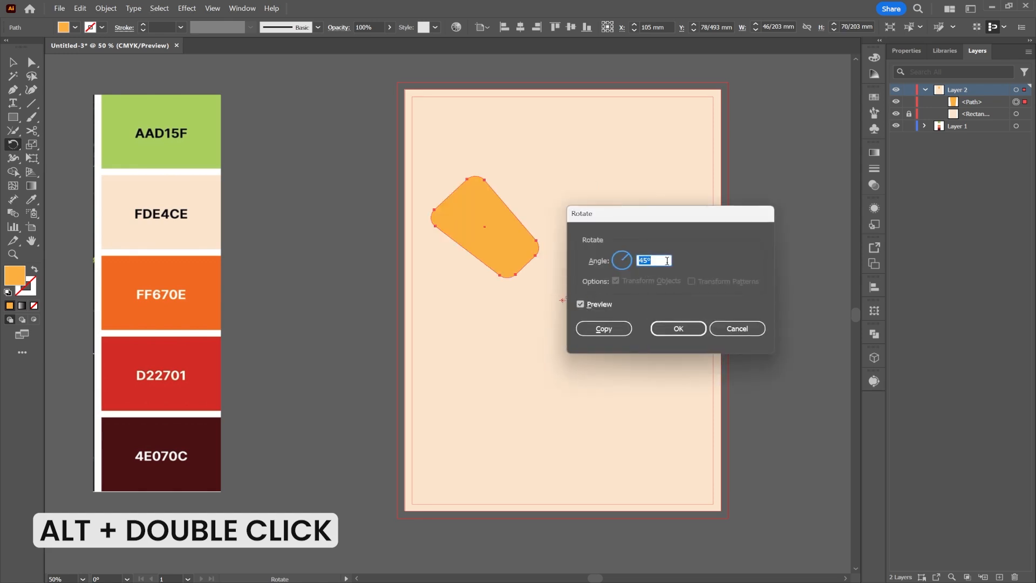
text(48)
click(596, 328)
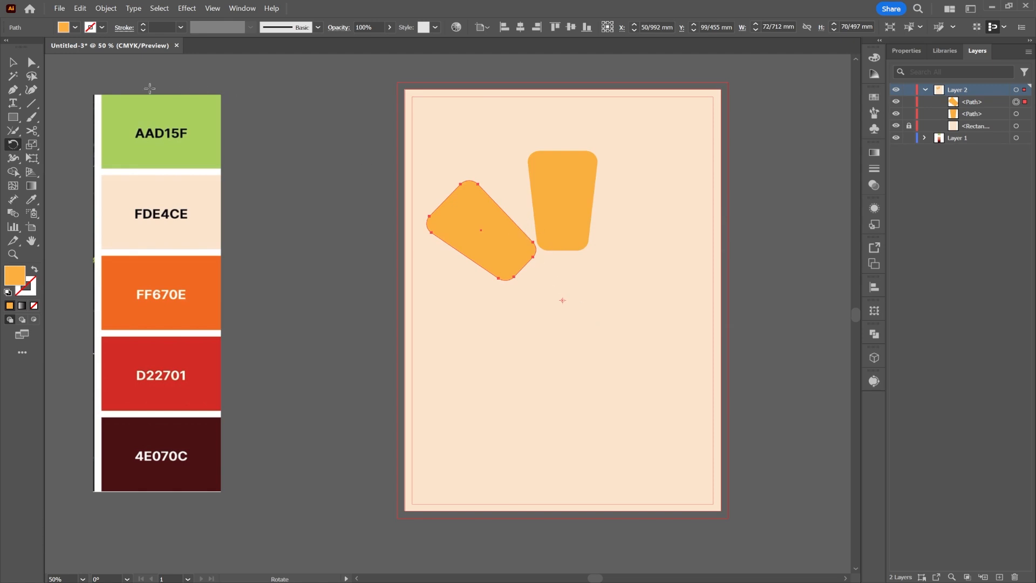
key(ctrl+d)
key(ctrl+d)
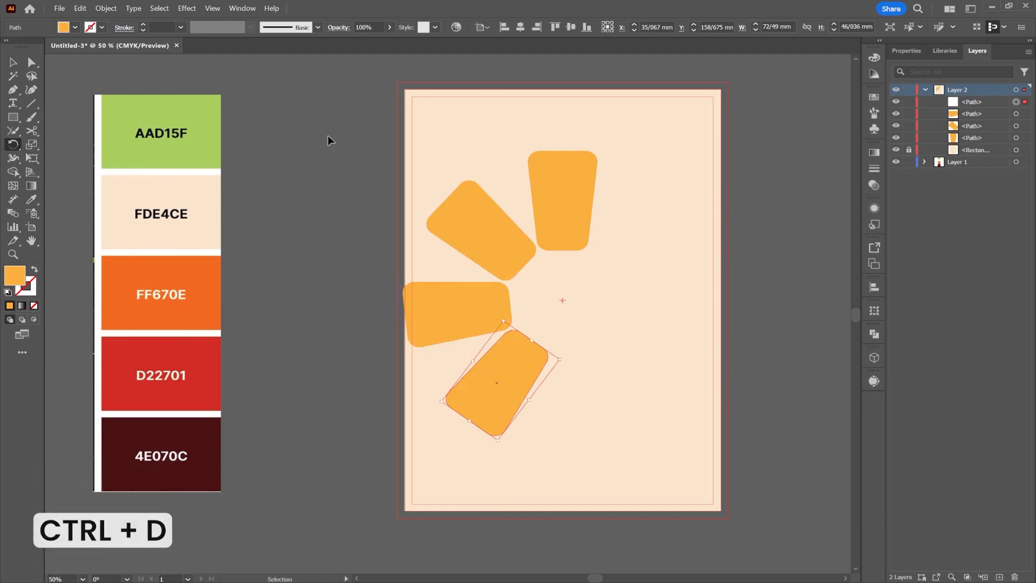
key(ctrl+d)
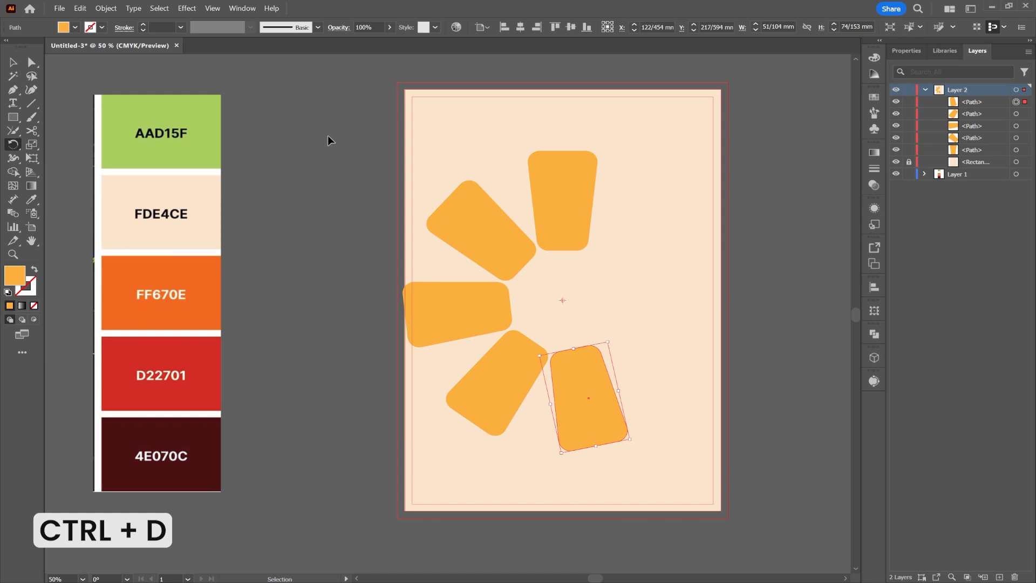
key(r)
click(13, 62)
key(ctrl+a)
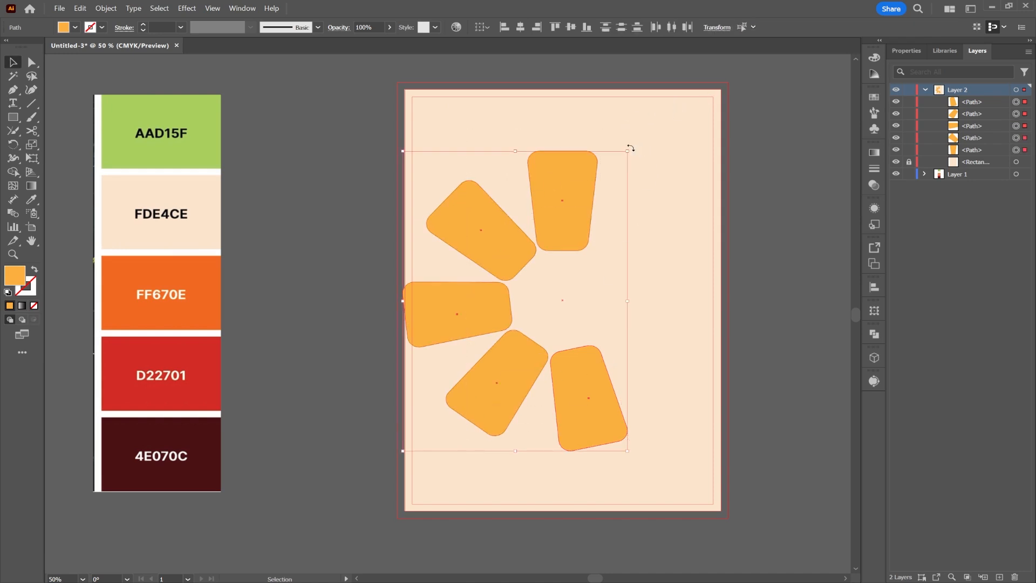
Tilt the five petals slightly and shift them toward the page's right edge.
drag(630, 147, 641, 157)
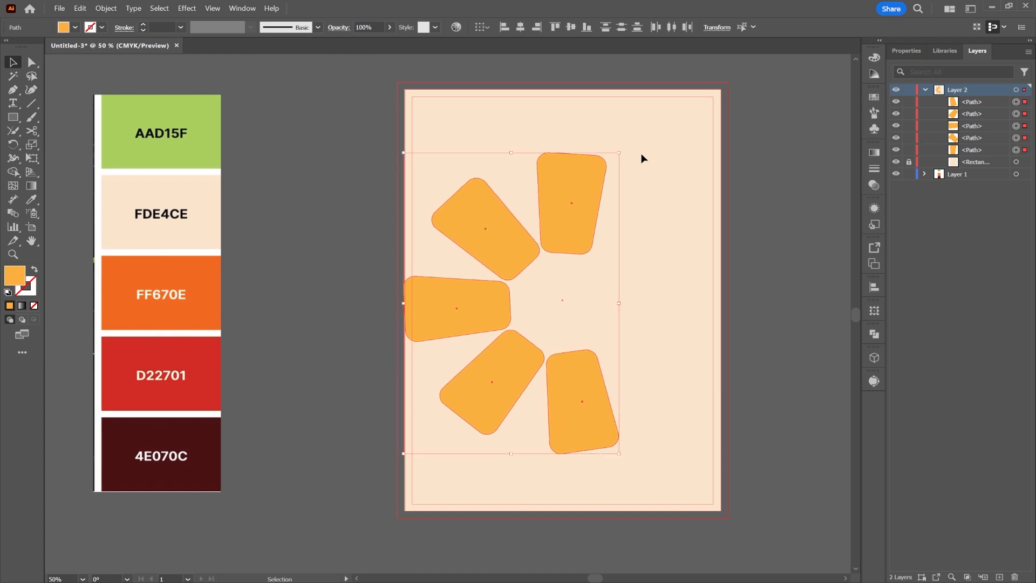
drag(566, 220, 695, 180)
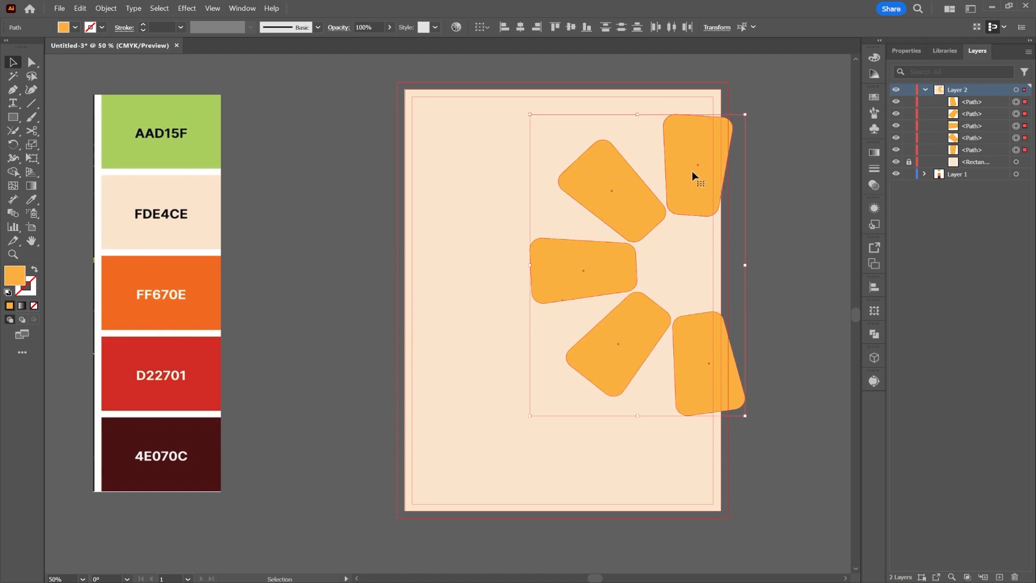
click(29, 202)
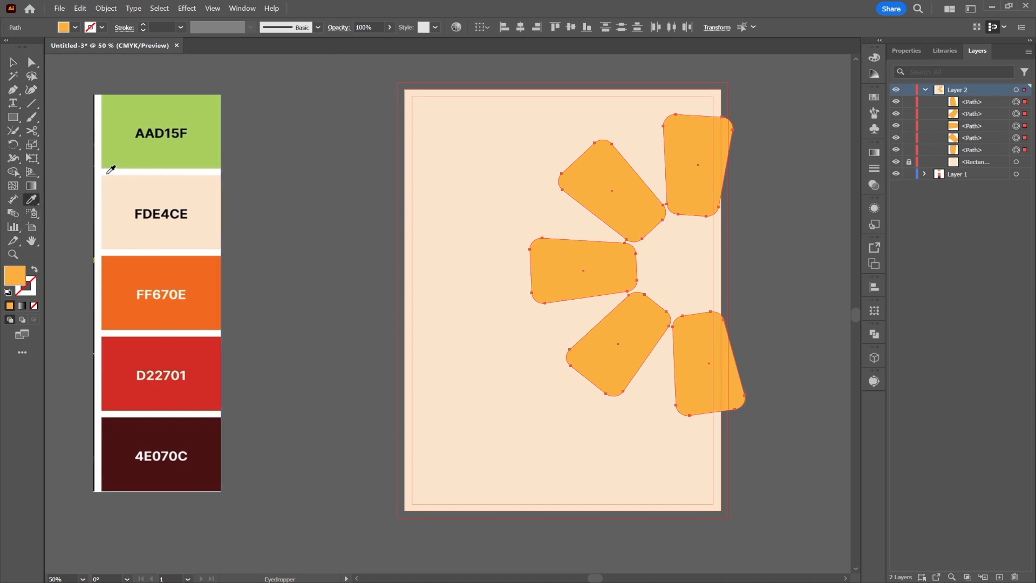
Fill the petals with a light grey swatch, then deselect them.
click(74, 27)
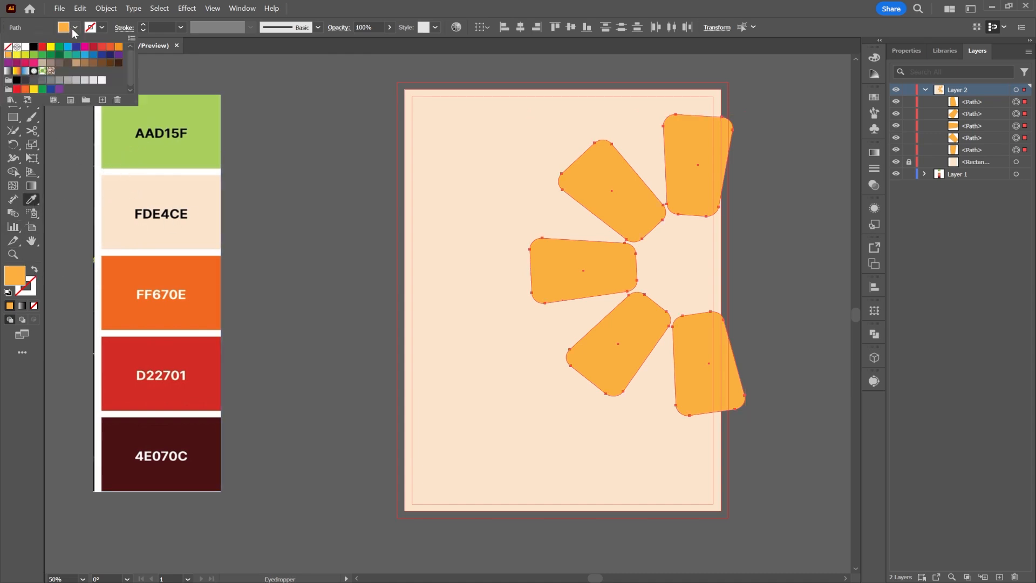
click(62, 78)
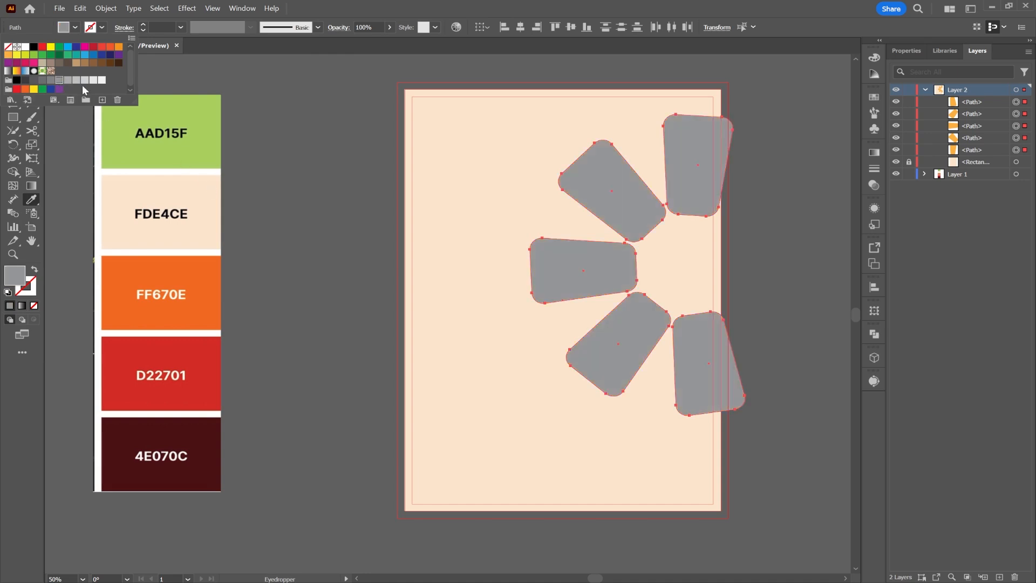
click(84, 81)
drag(248, 93, 274, 89)
click(13, 62)
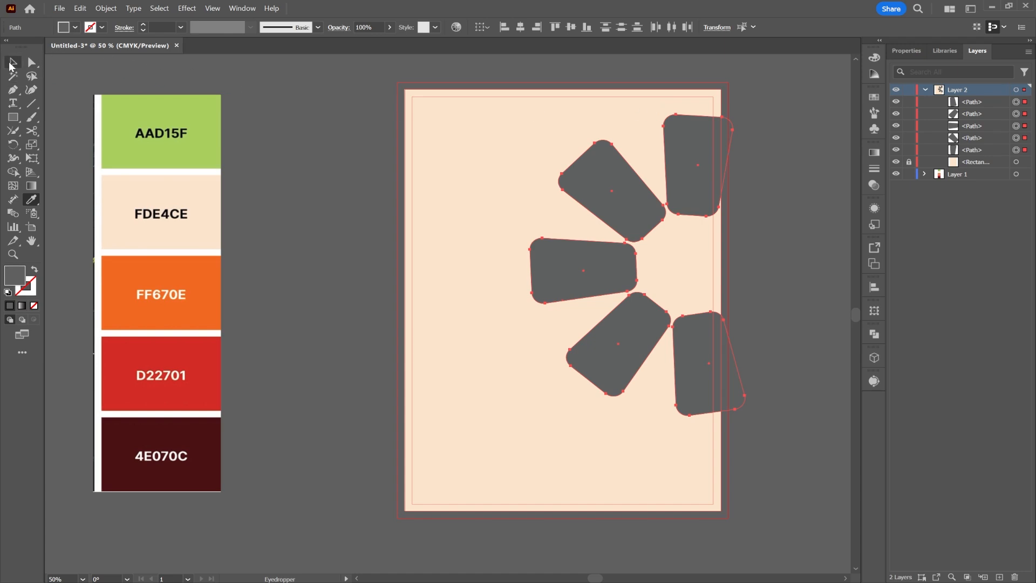
click(296, 119)
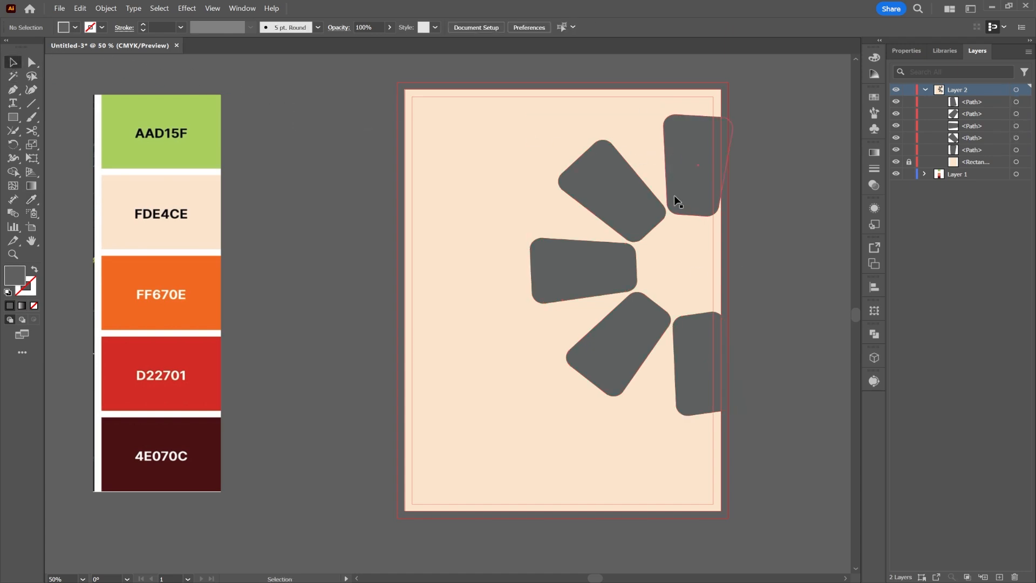
key(a)
key(ctrl+a)
key(v)
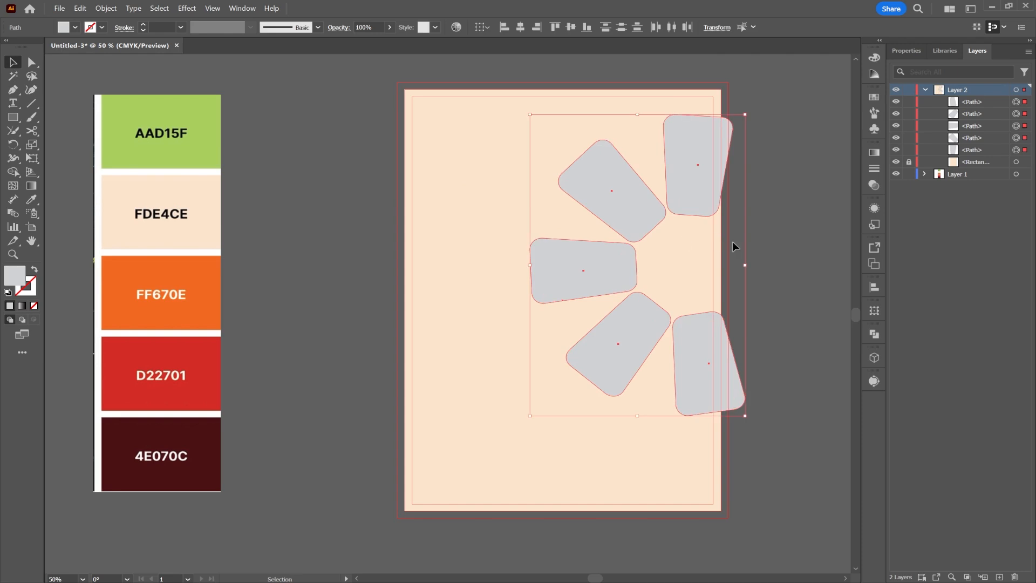
click(794, 236)
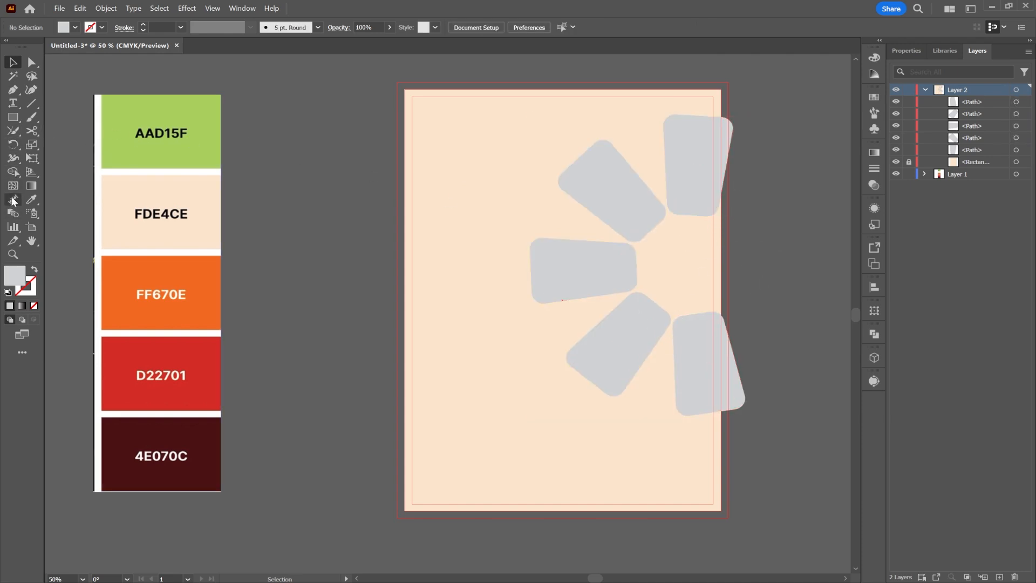
Draw a small tall rectangle top right, stack it behind the petals, and fill it FF670E orange.
click(11, 120)
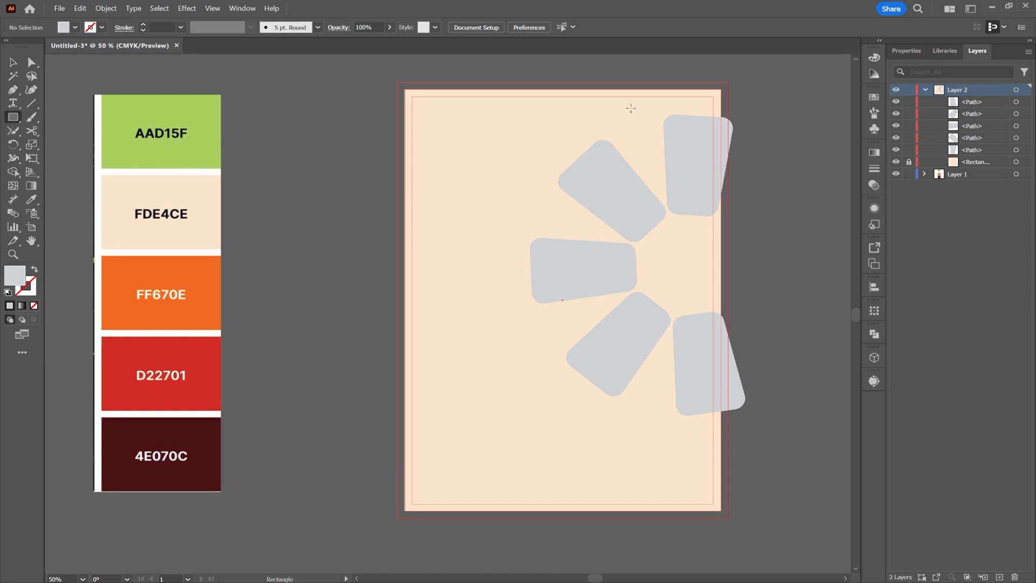
drag(646, 113, 681, 181)
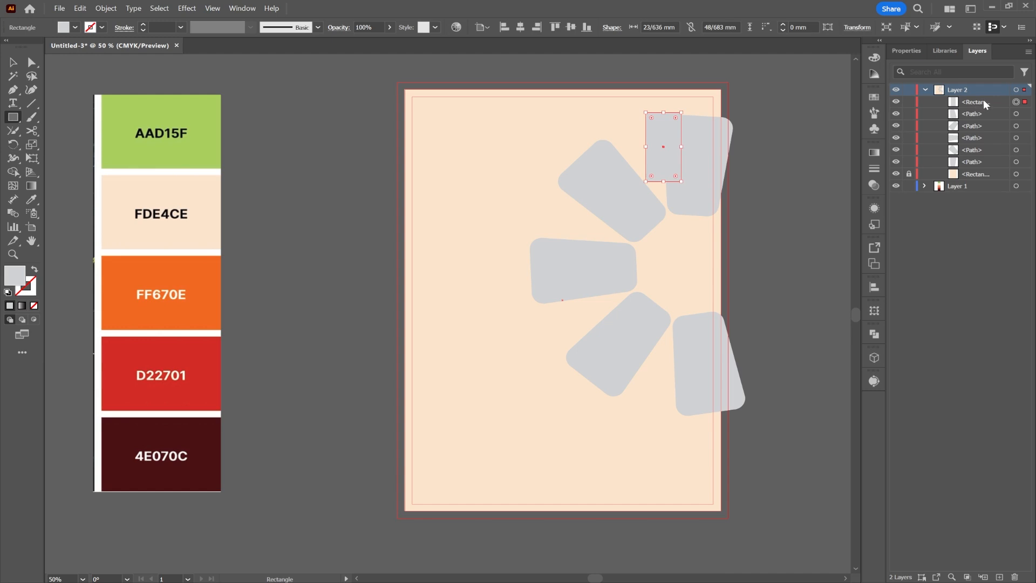
drag(984, 100, 979, 169)
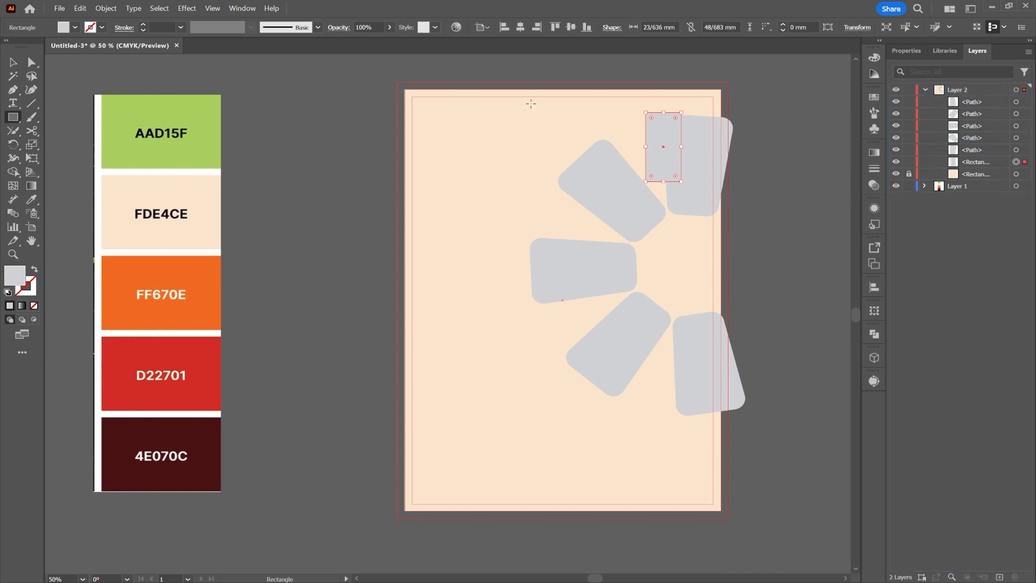
click(33, 199)
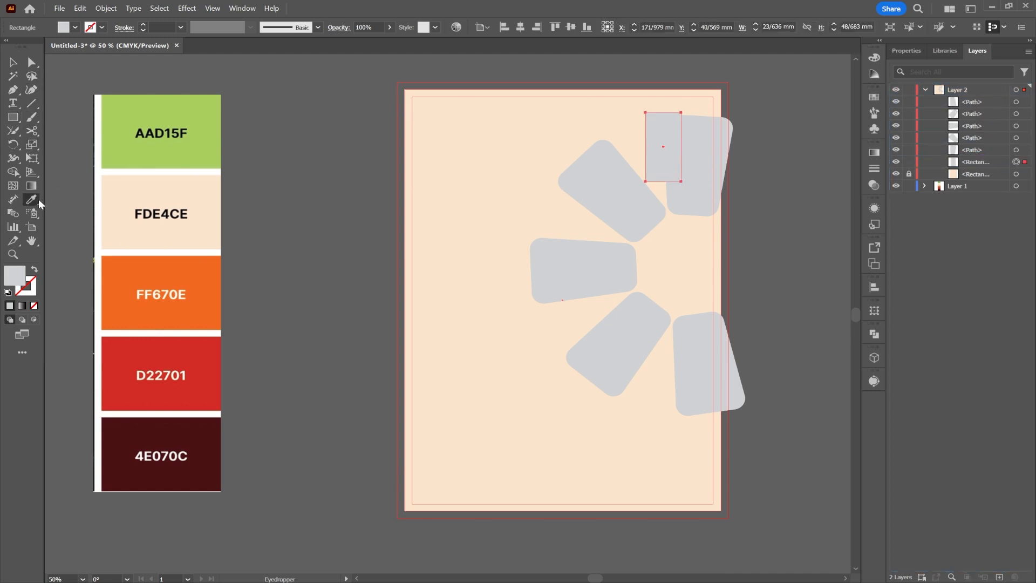
click(192, 344)
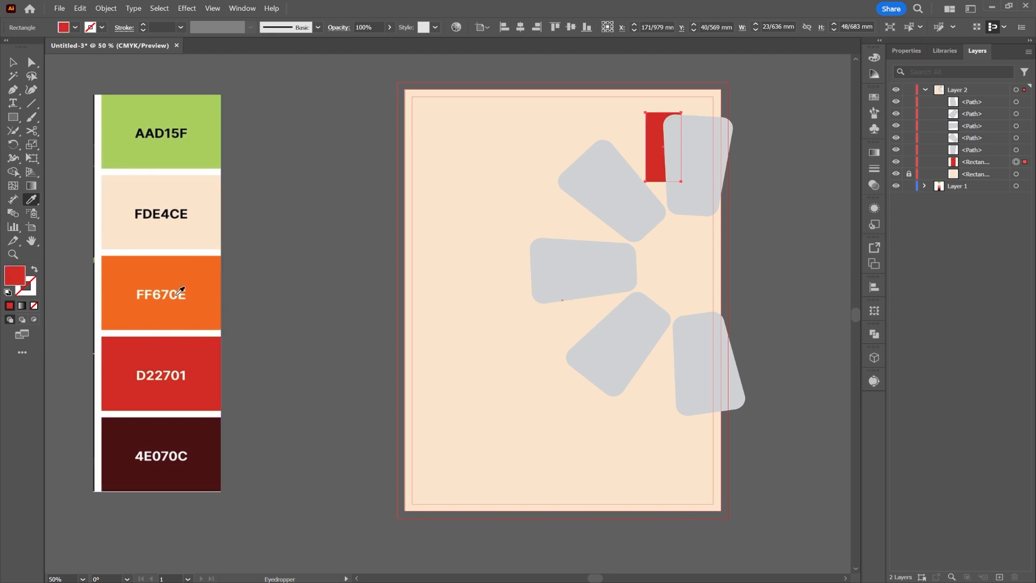
click(185, 283)
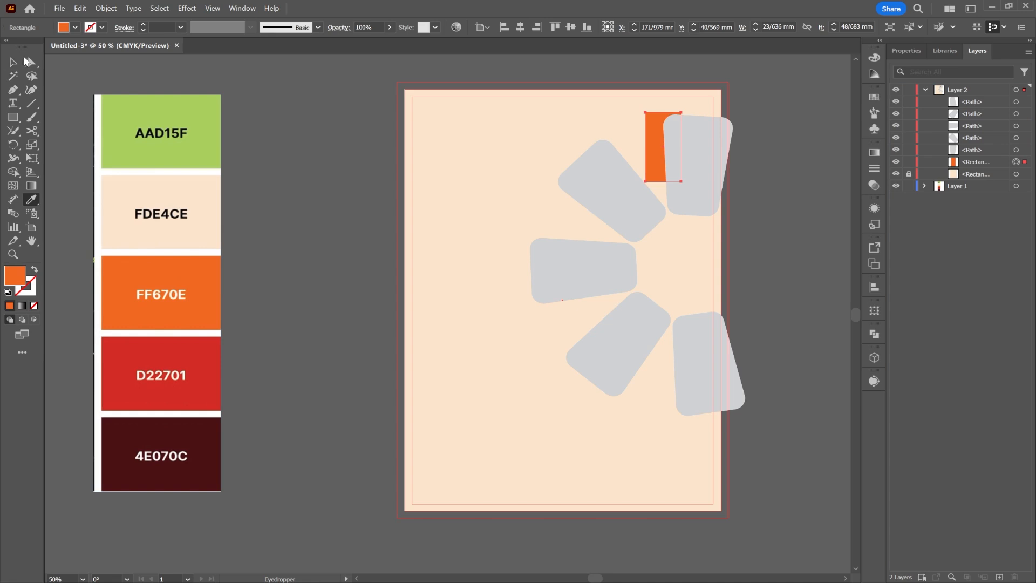
click(29, 62)
Slant the orange rectangle's edges into a taper and round off its top corner.
scroll(668, 139, up, 2)
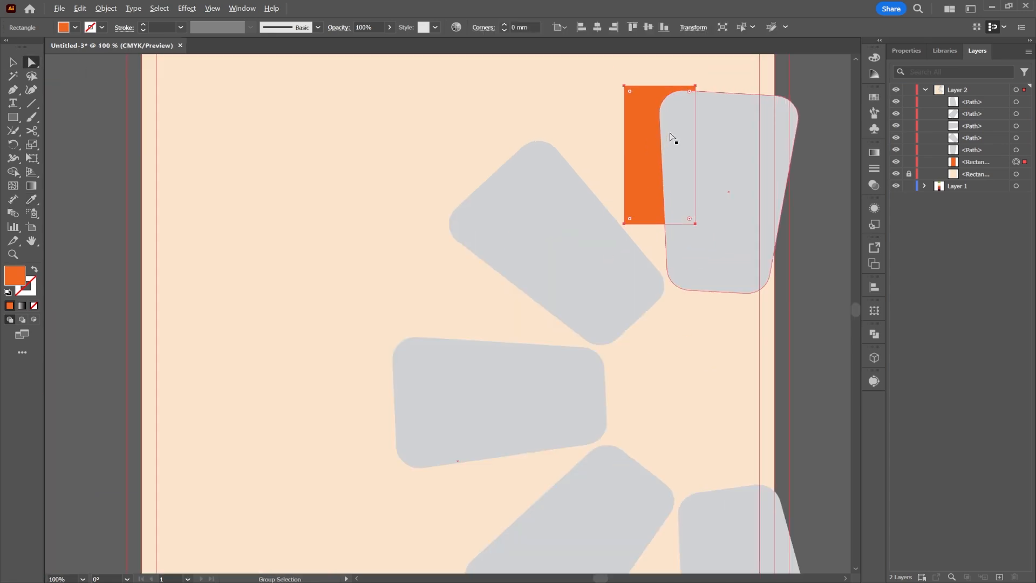
drag(625, 225, 664, 223)
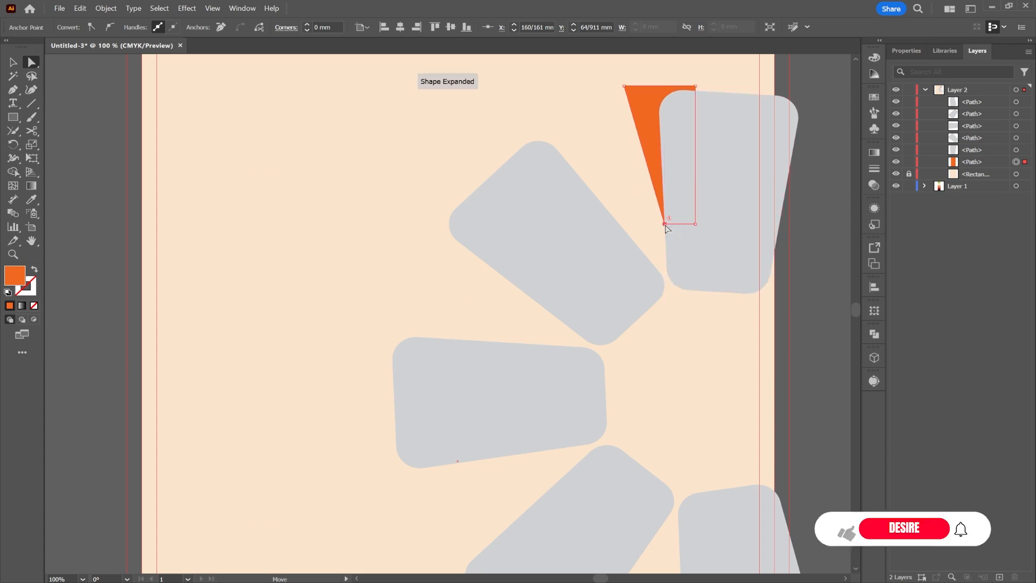
drag(626, 91, 654, 108)
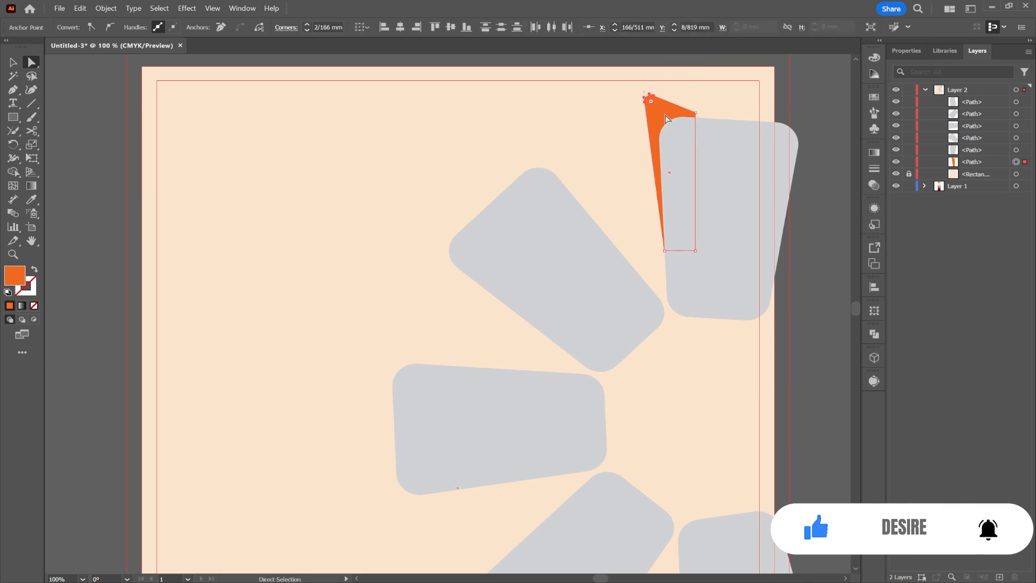
click(695, 114)
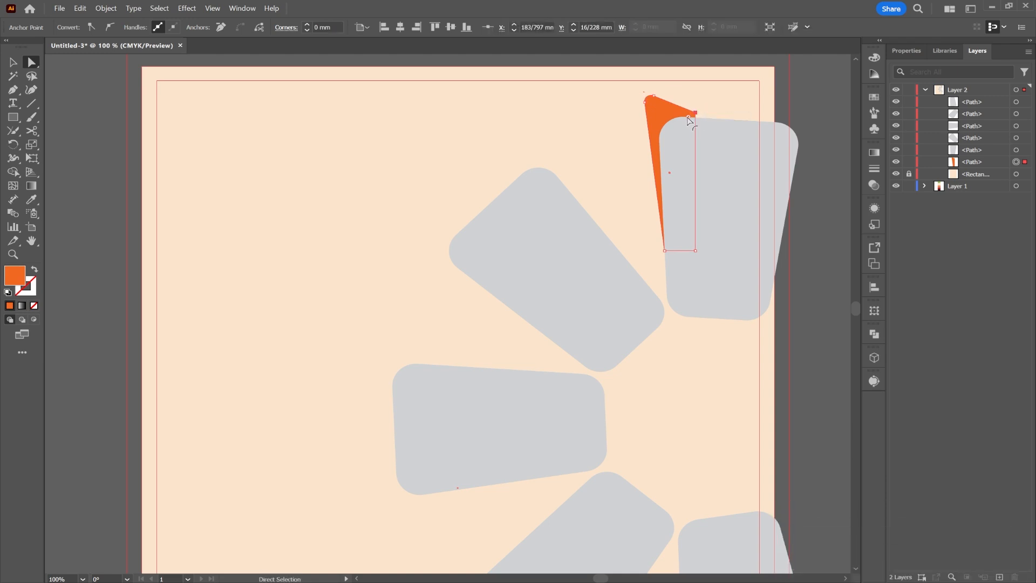
drag(688, 120, 688, 131)
click(752, 93)
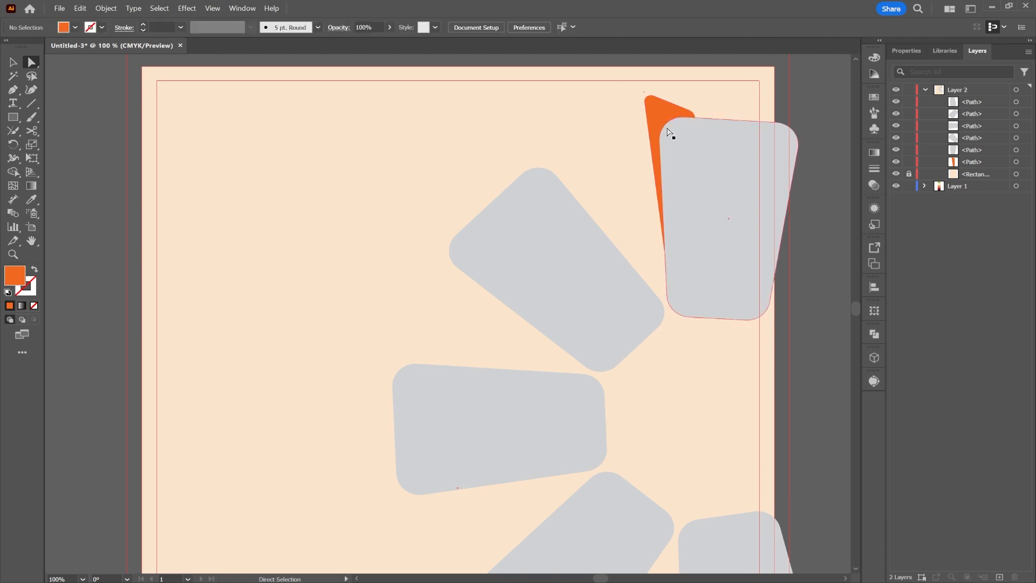
Enlarge the orange wedge up and to the left, then stretch it downward.
click(13, 62)
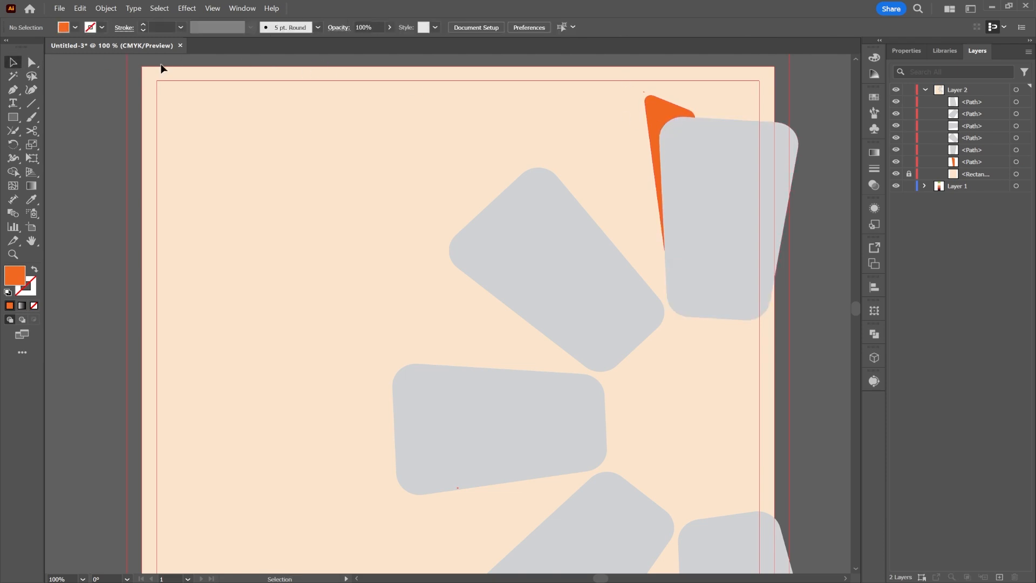
click(655, 108)
mouse_move(644, 95)
mouse_down()
mouse_move(624, 77)
mouse_move(638, 93)
mouse_up()
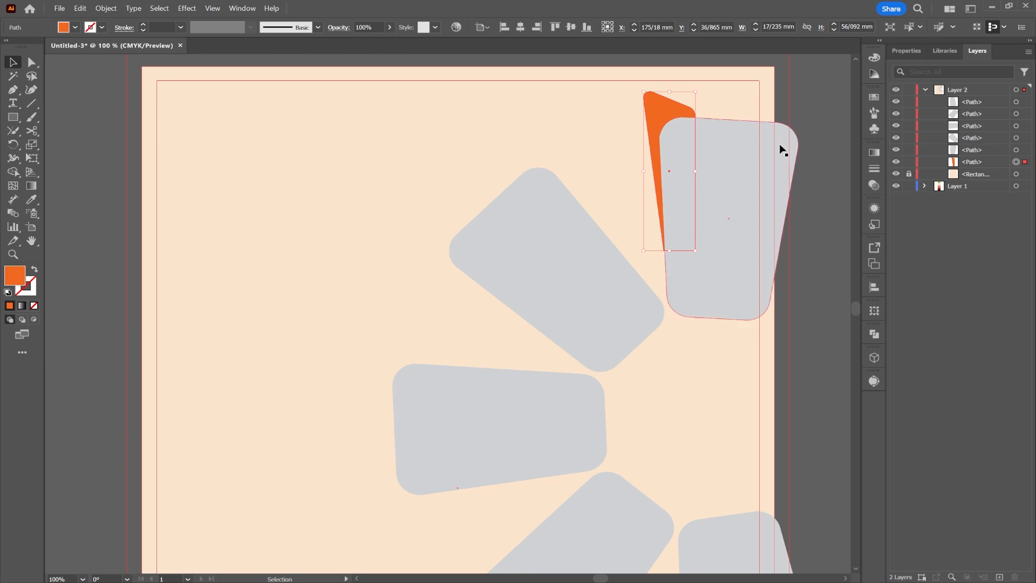
drag(757, 239, 715, 199)
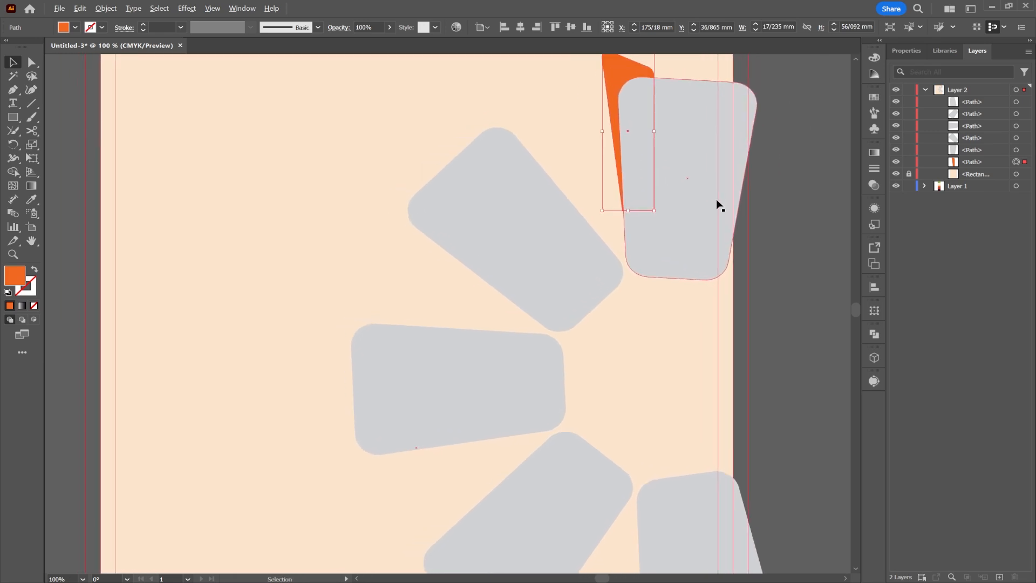
scroll(717, 200, down, 1)
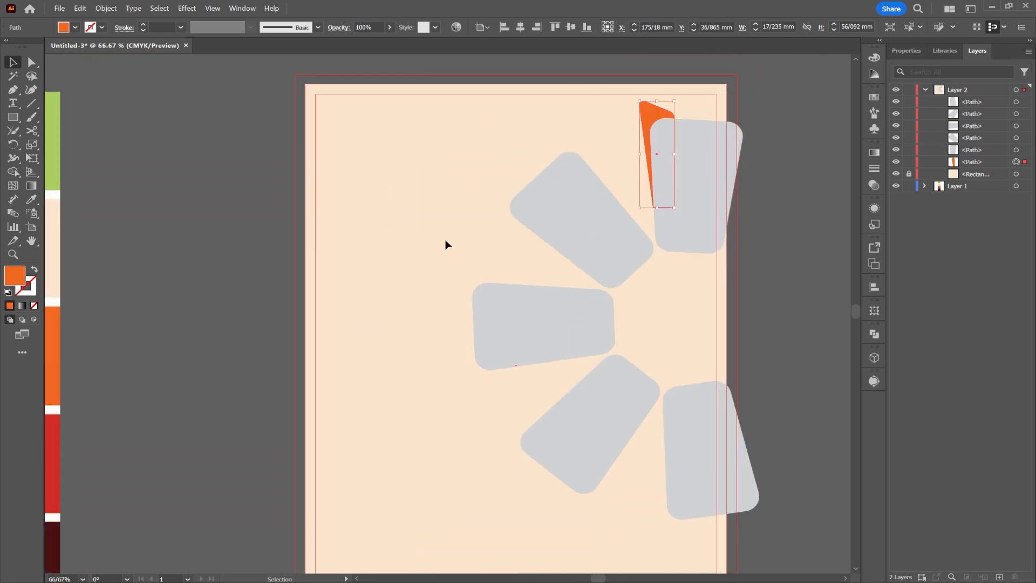
drag(656, 207, 662, 246)
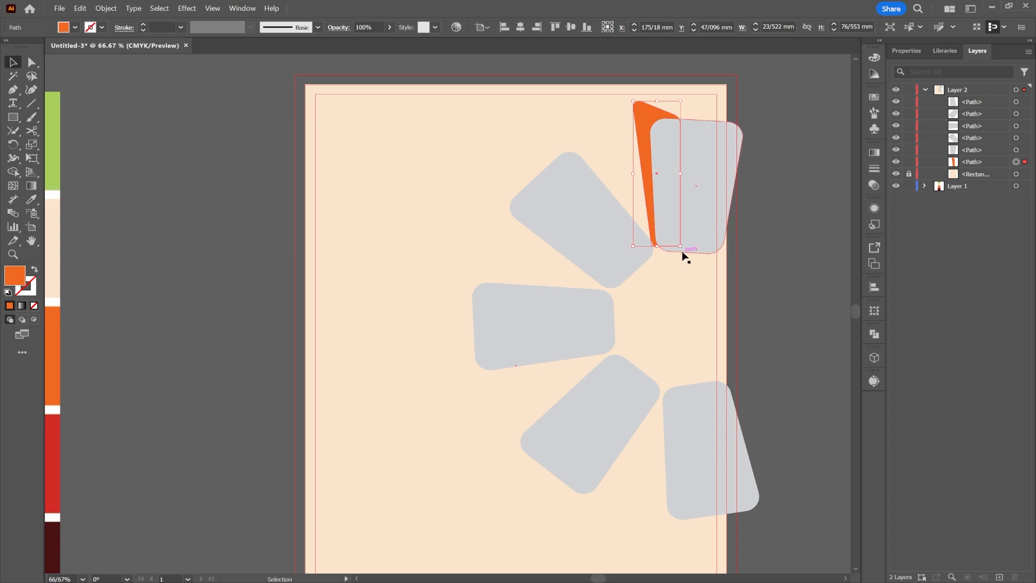
Tuck the wedge's bottom point behind the grey card, then reselect the whole wedge.
click(32, 63)
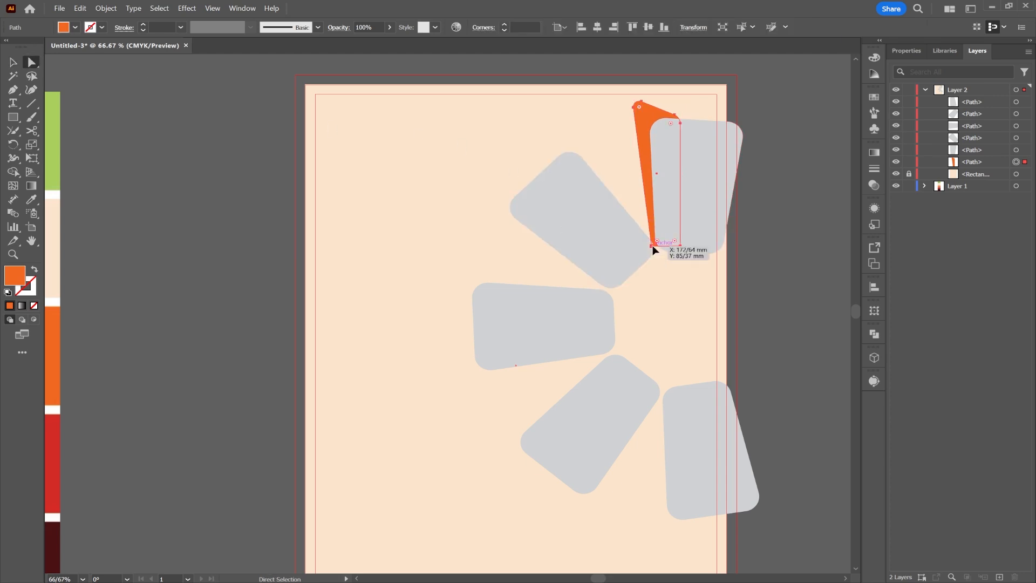
drag(656, 244, 657, 244)
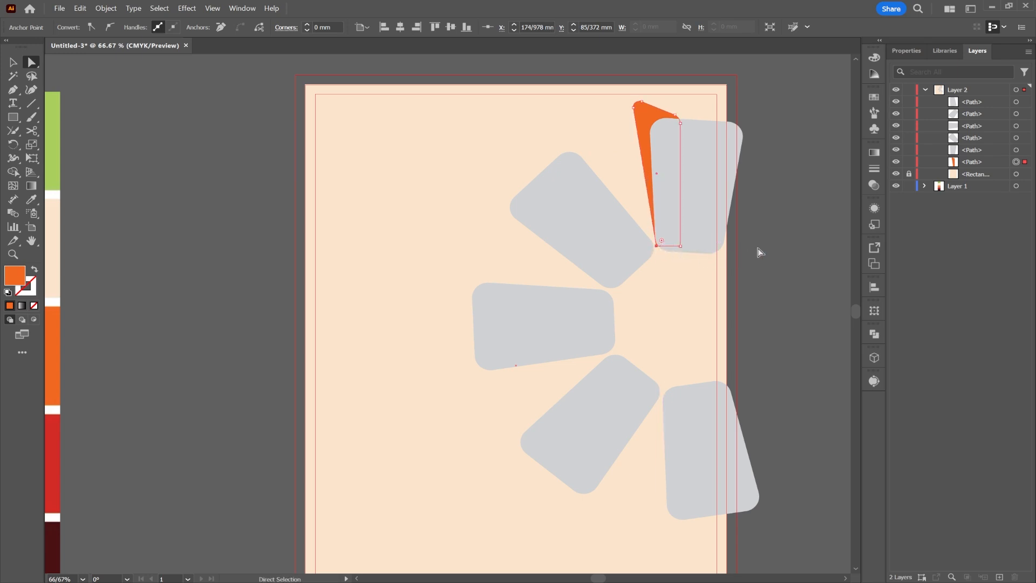
click(780, 248)
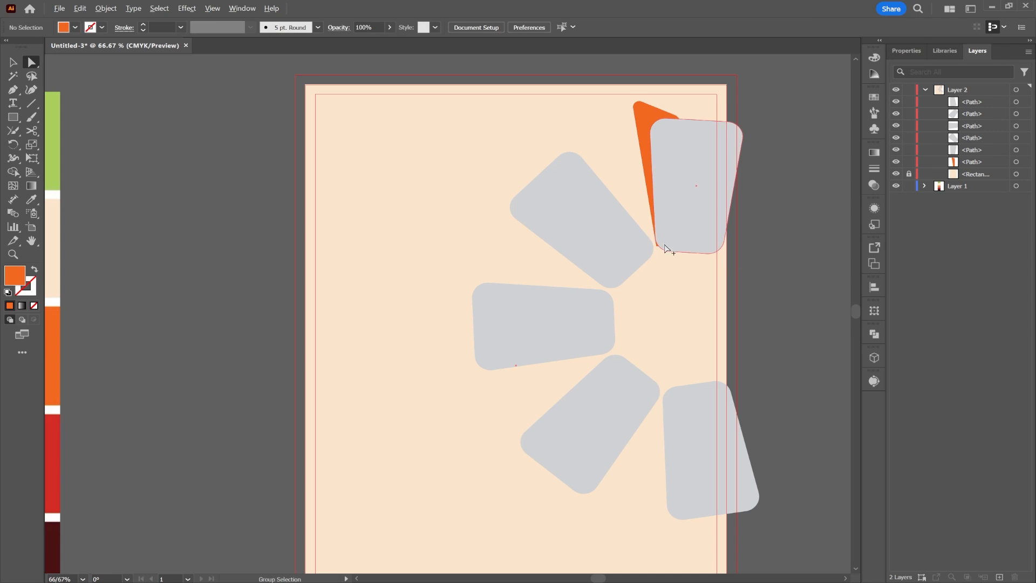
scroll(667, 241, up, 2)
click(630, 140)
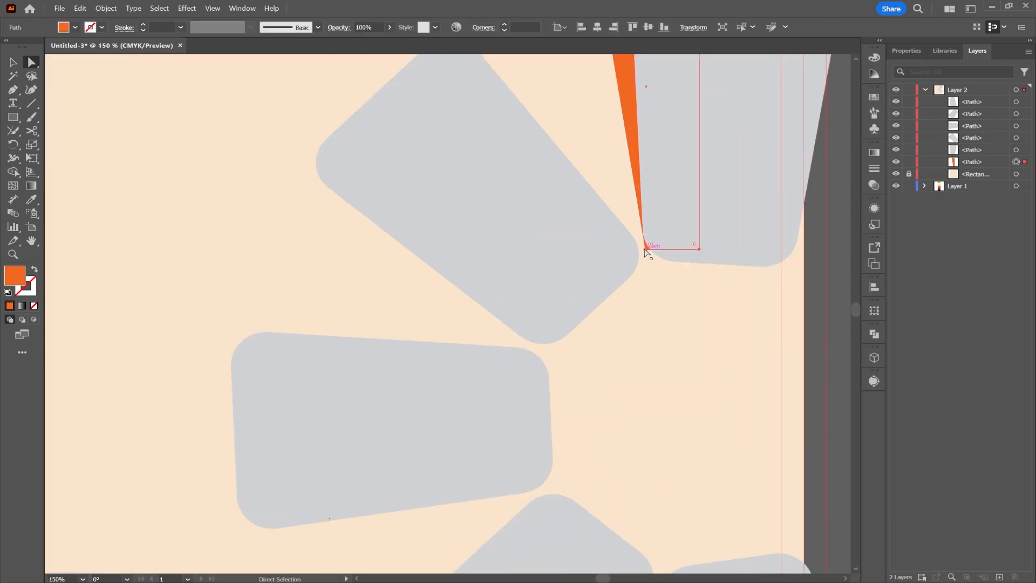
mouse_move(646, 249)
mouse_down()
mouse_move(660, 253)
mouse_move(647, 240)
mouse_up()
click(755, 317)
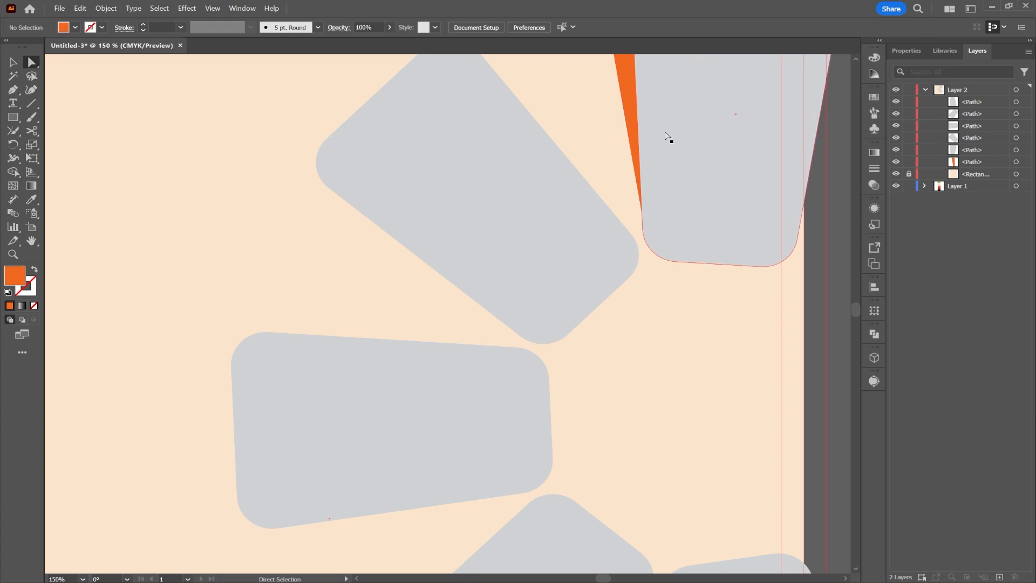
click(13, 62)
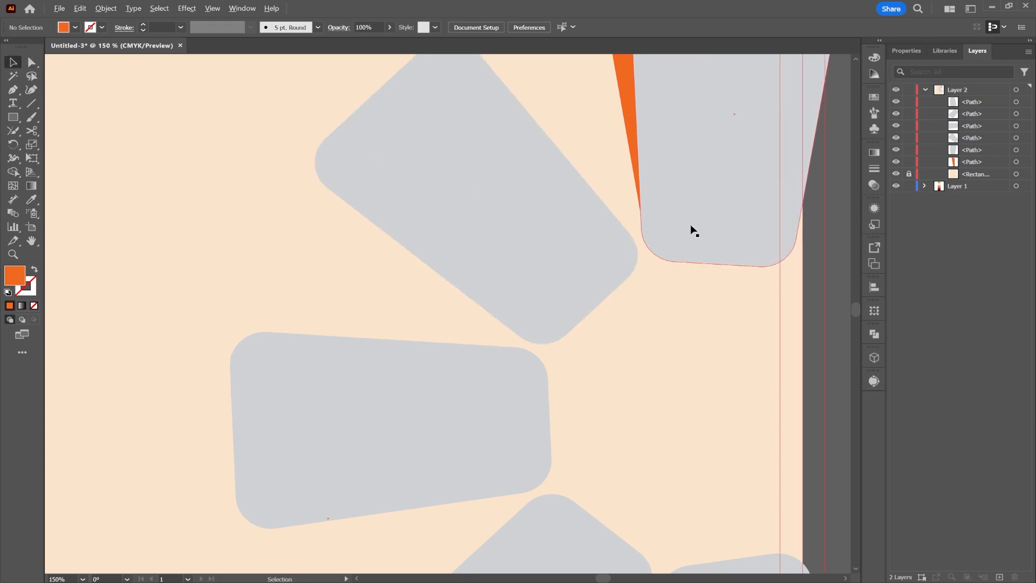
scroll(691, 213, down, 1)
click(646, 95)
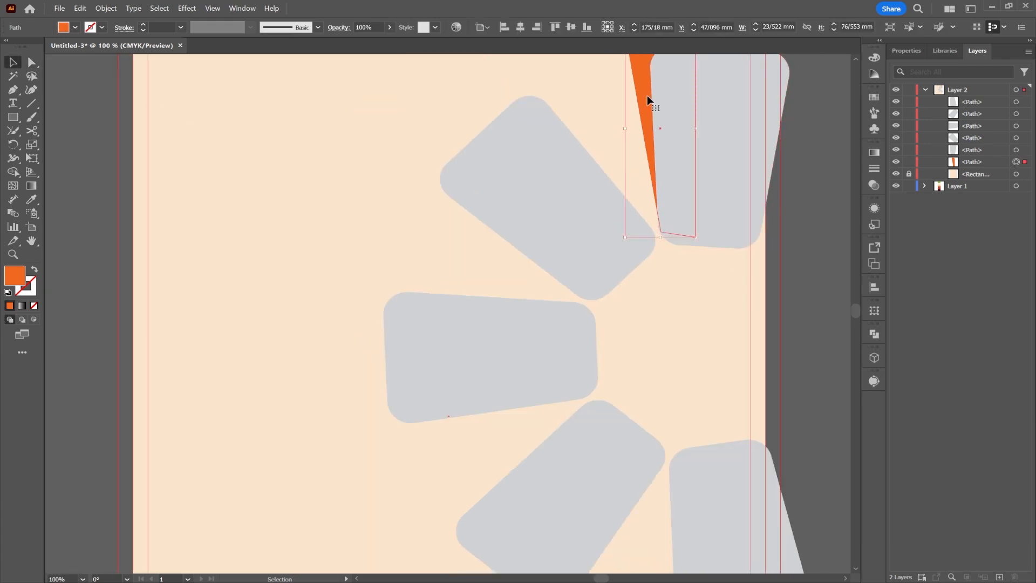
scroll(675, 164, down, 1)
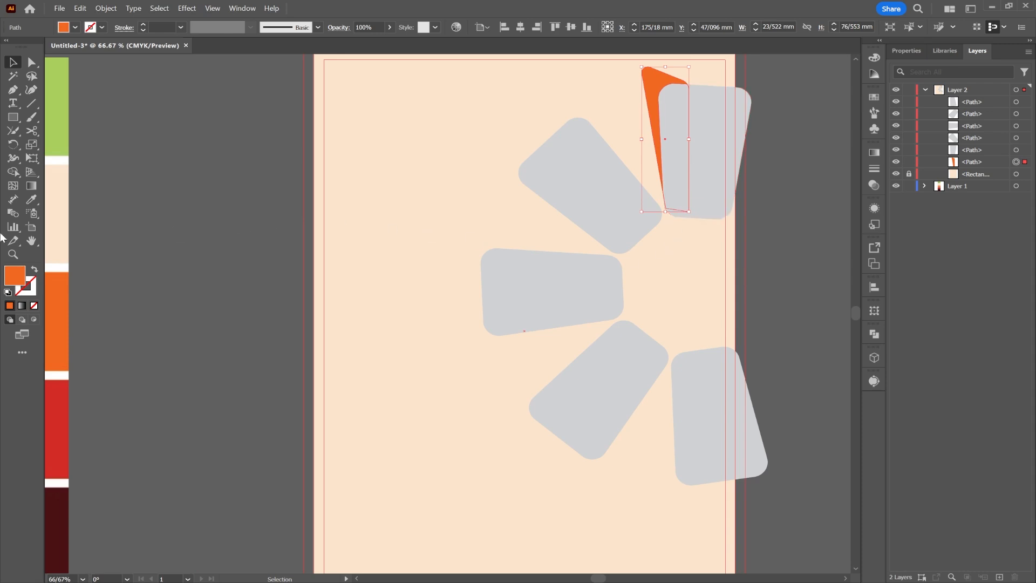
click(13, 144)
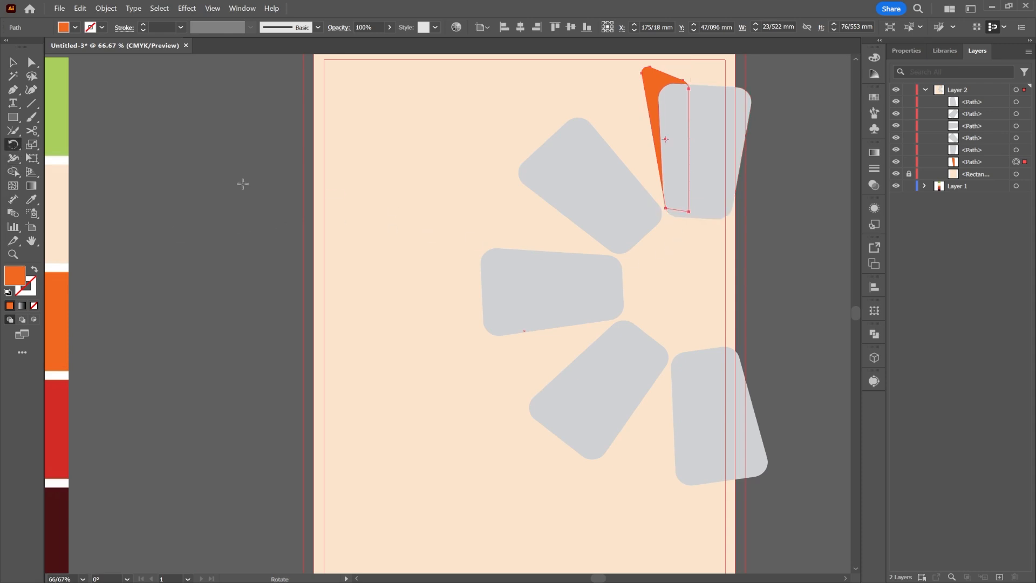
Copy the wedge rotated 48° around the fan centre, then repeat it twice with Ctrl+D.
alt+click(683, 283)
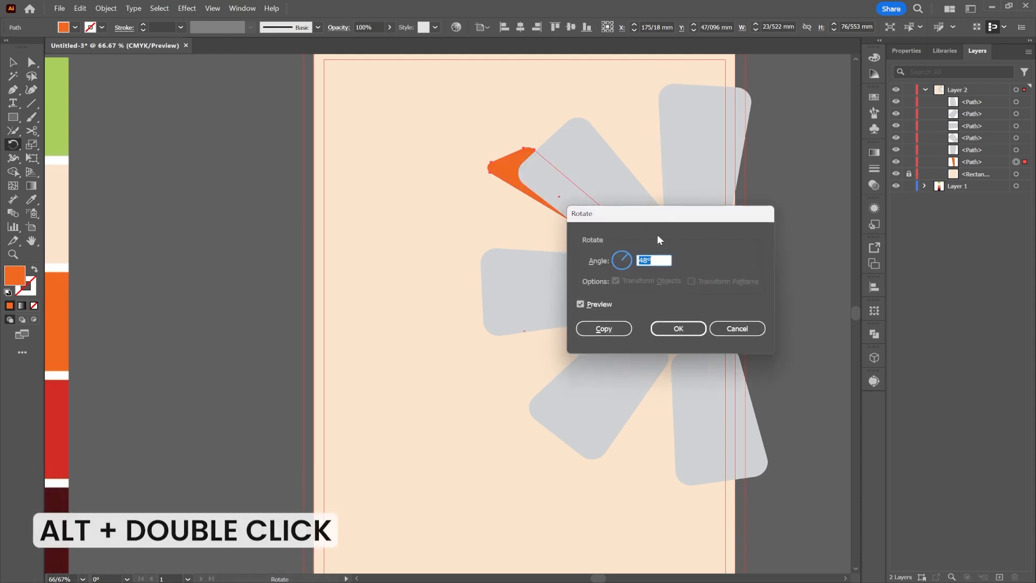
drag(668, 213, 808, 220)
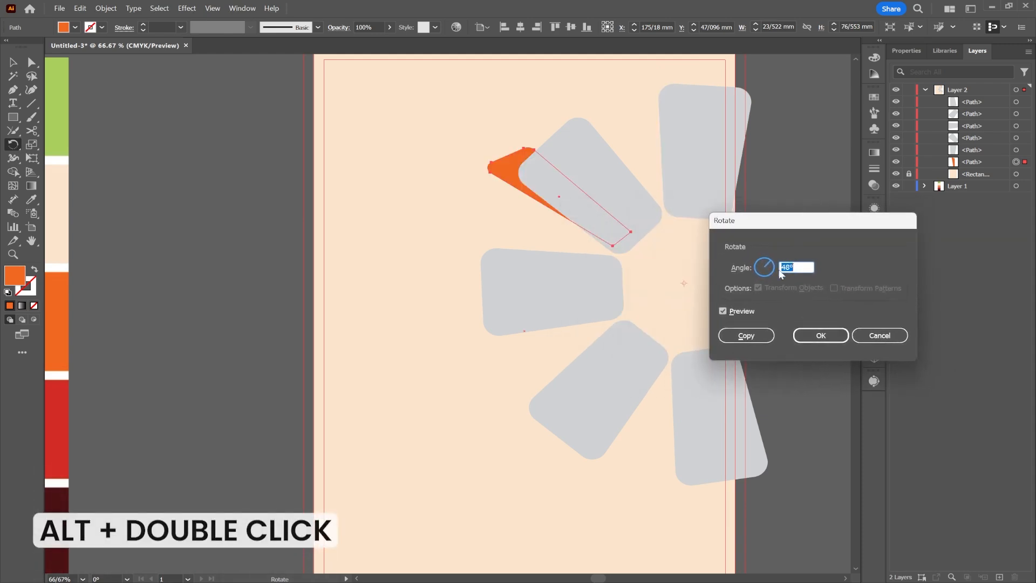
click(754, 344)
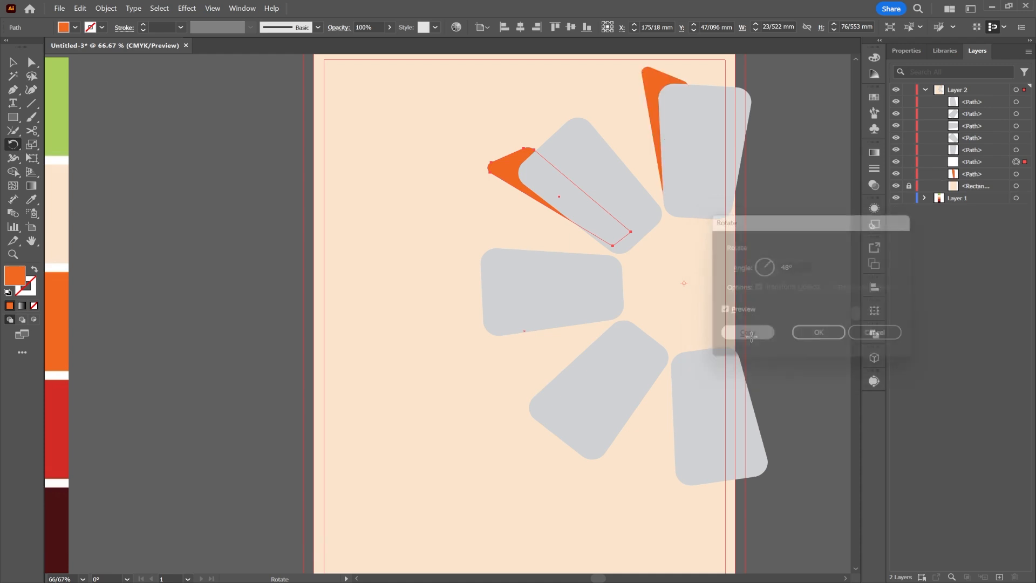
key(ctrl+d)
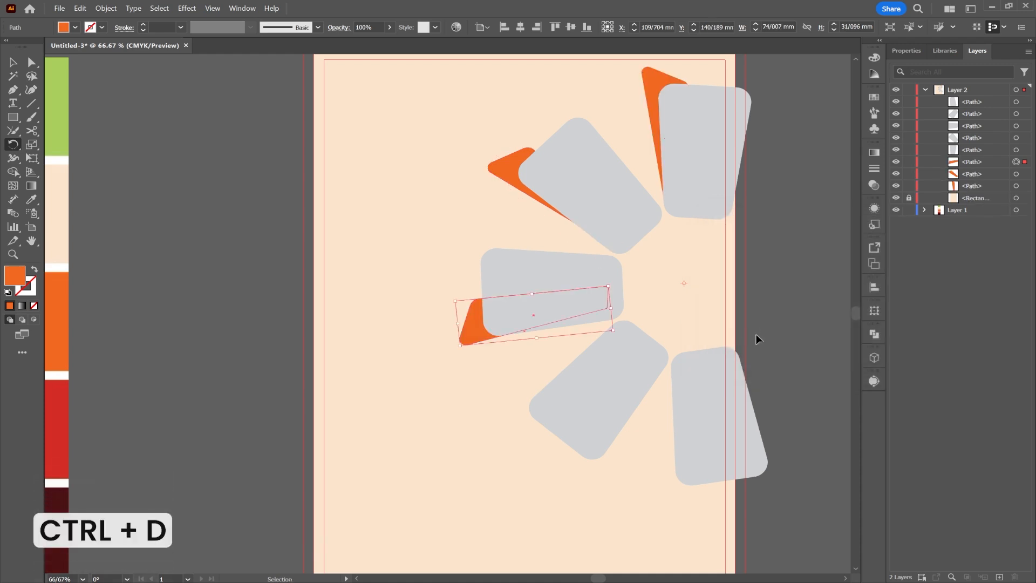
key(ctrl+d)
key(ctrl+d)
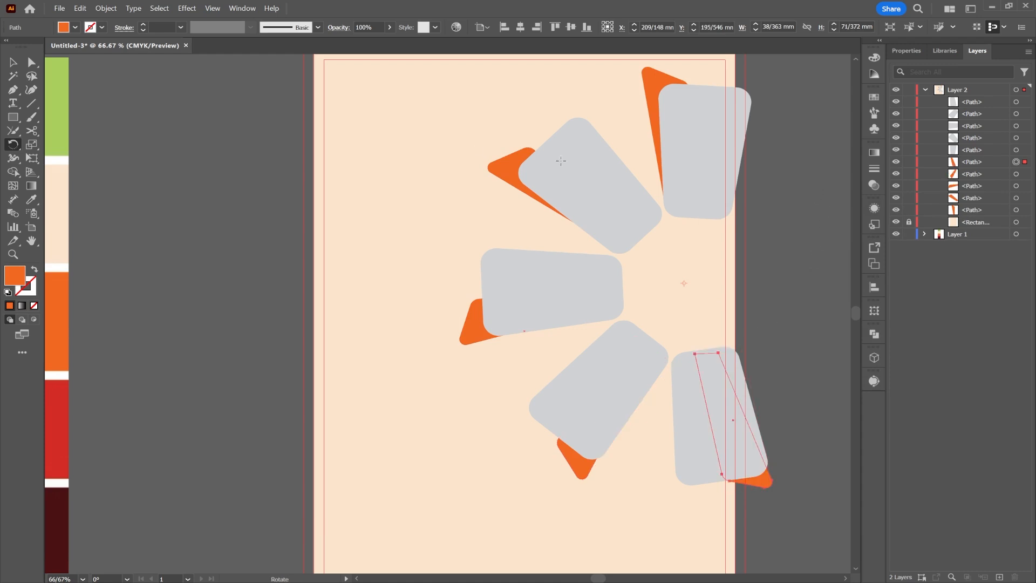
click(11, 63)
click(783, 302)
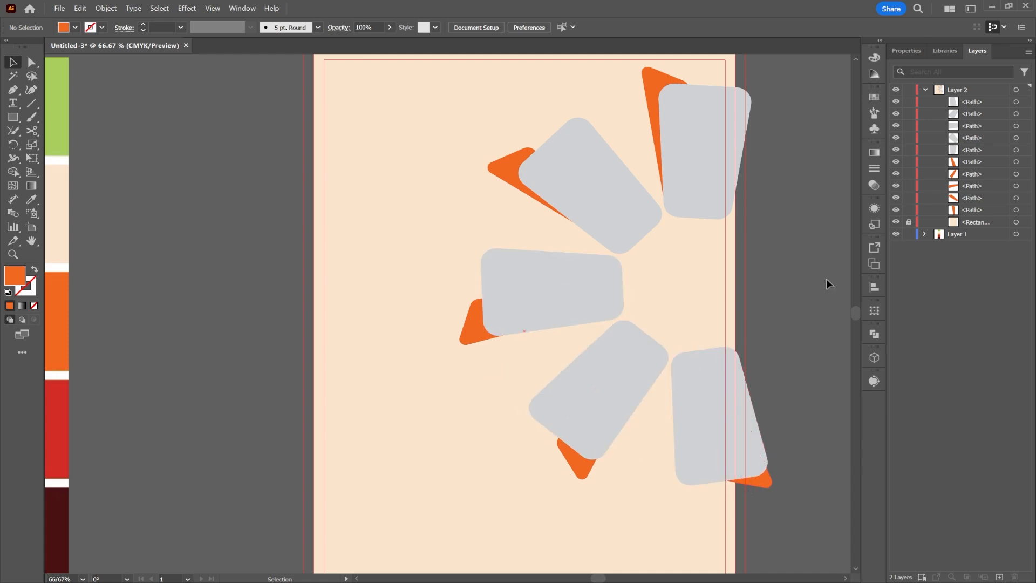
click(7, 119)
Draw a six-sided orange hexagon, rotate it, and move it toward the fan's centre.
drag(8, 119, 81, 159)
click(398, 221)
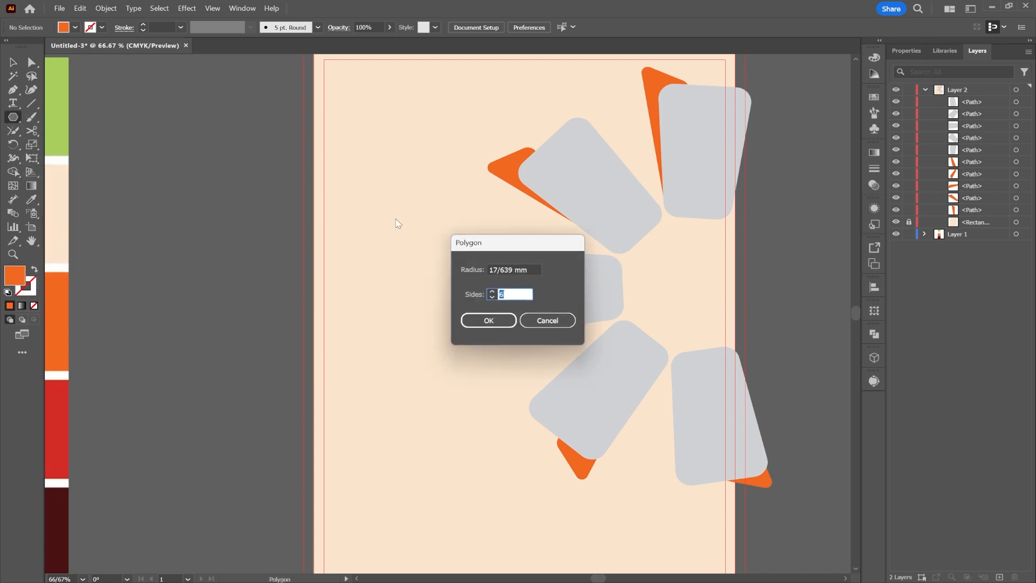
click(496, 319)
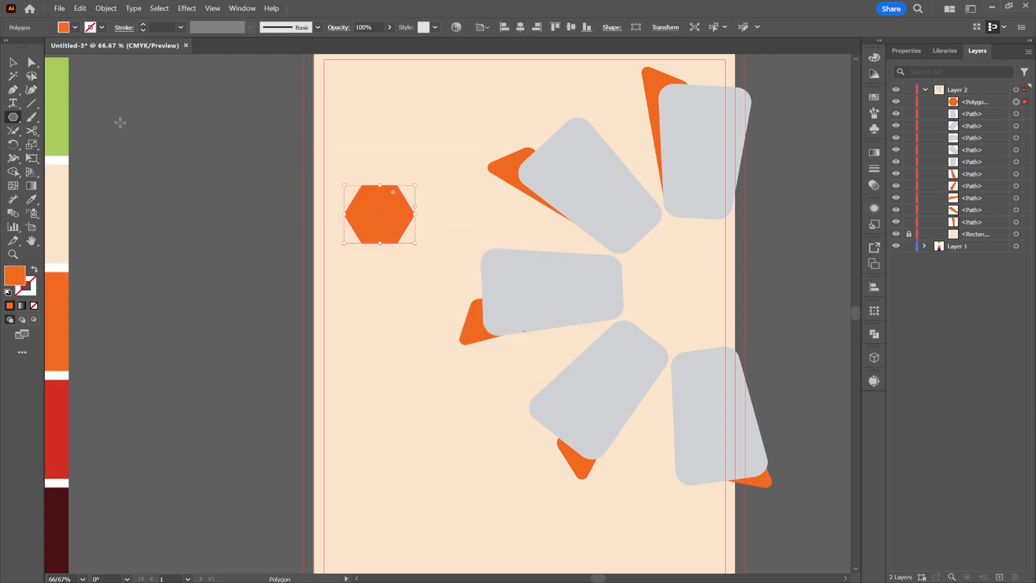
click(13, 62)
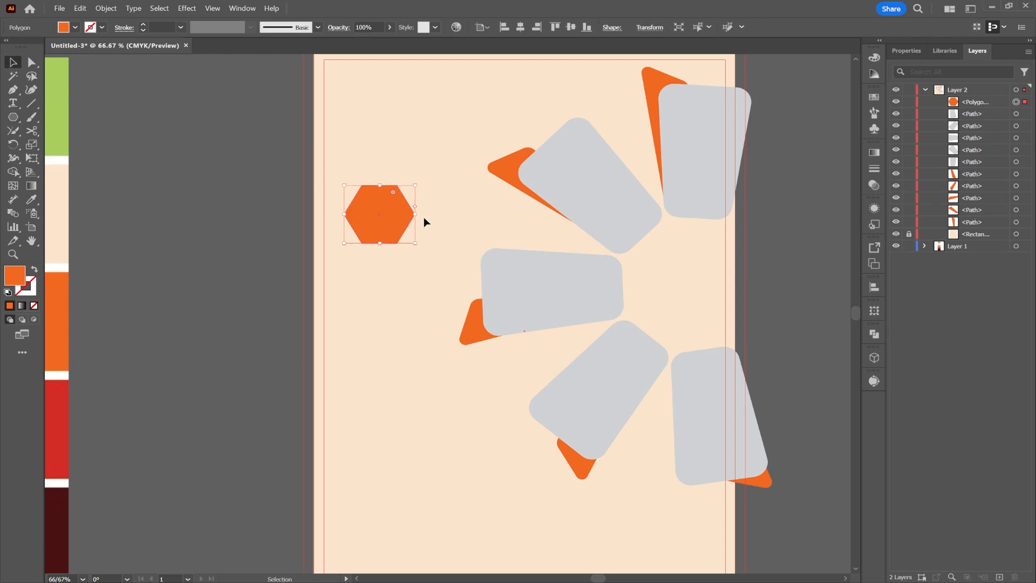
drag(420, 212, 385, 267)
drag(380, 209, 679, 269)
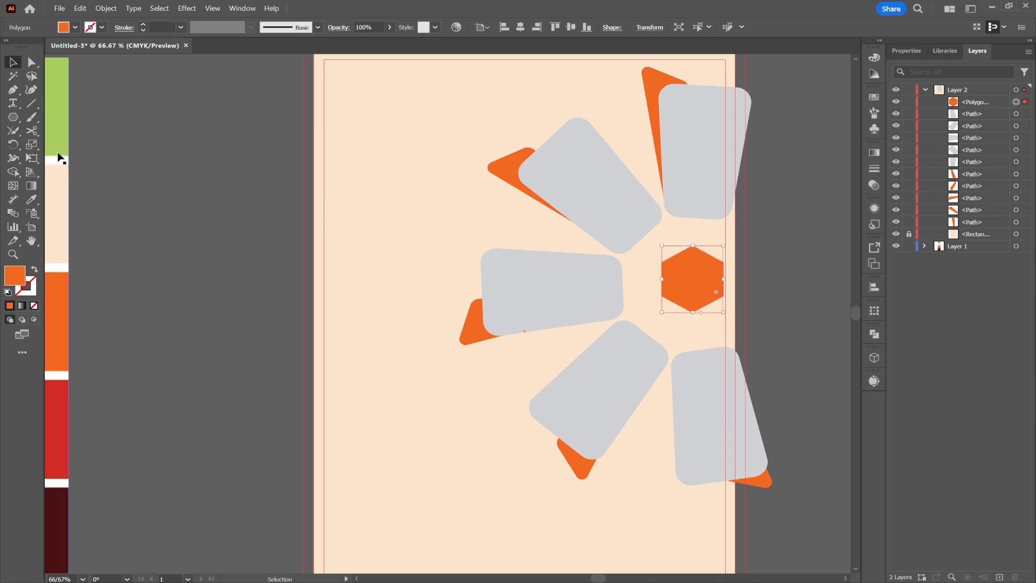
Draw an 8-sided orange octagon and delete the hexagon.
click(13, 117)
click(432, 225)
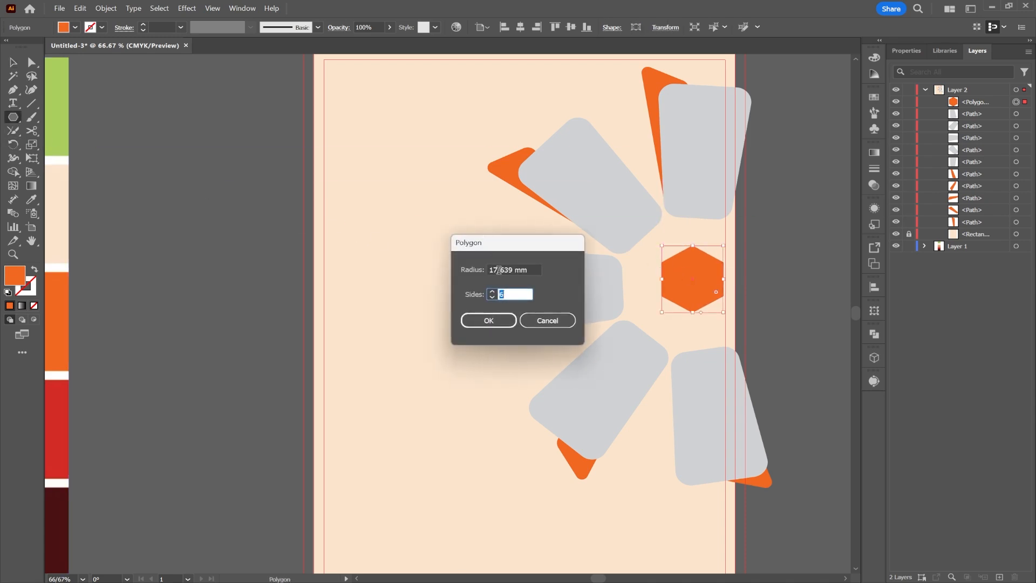
click(492, 292)
click(489, 320)
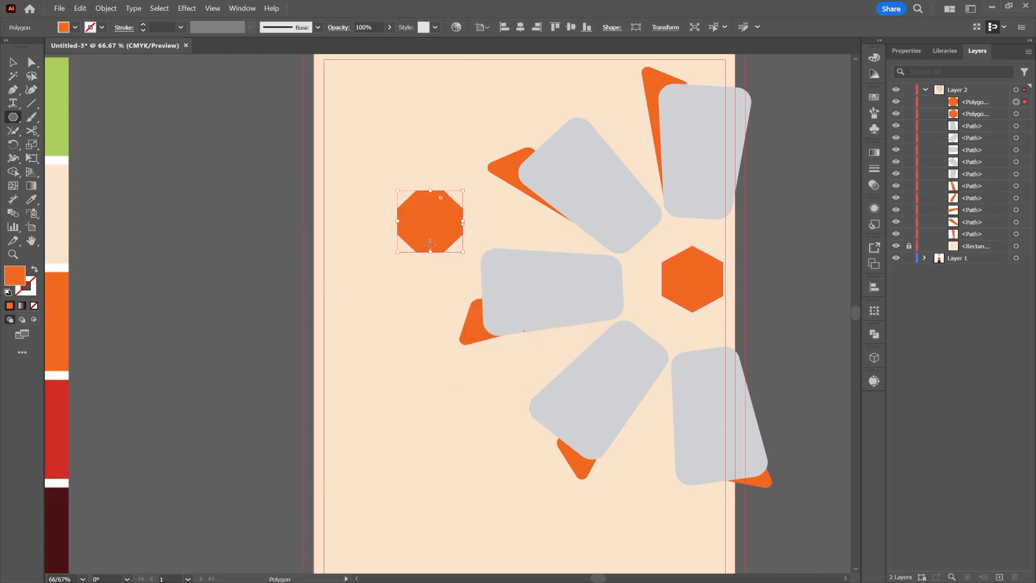
key(v)
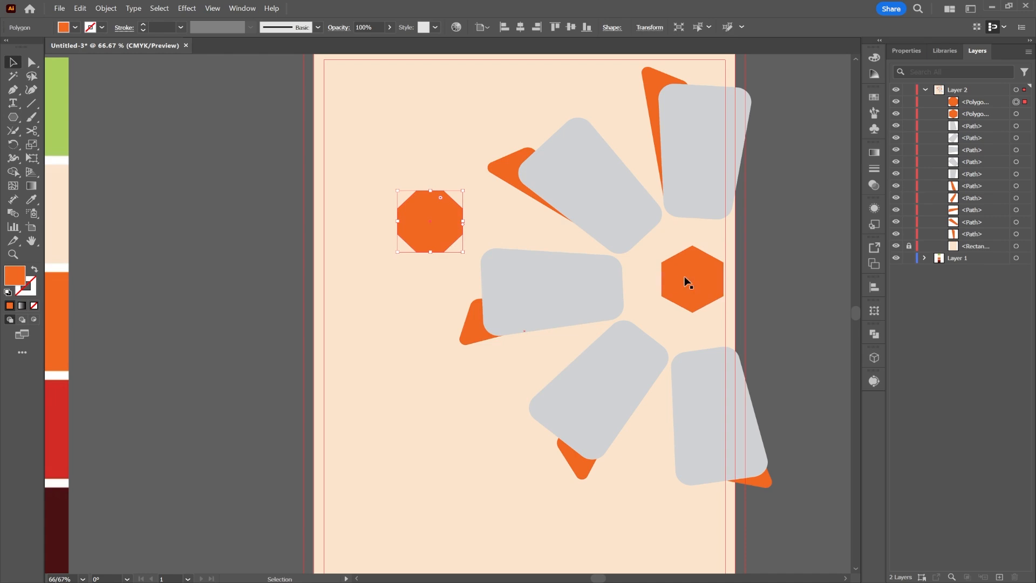
click(684, 276)
key(Delete)
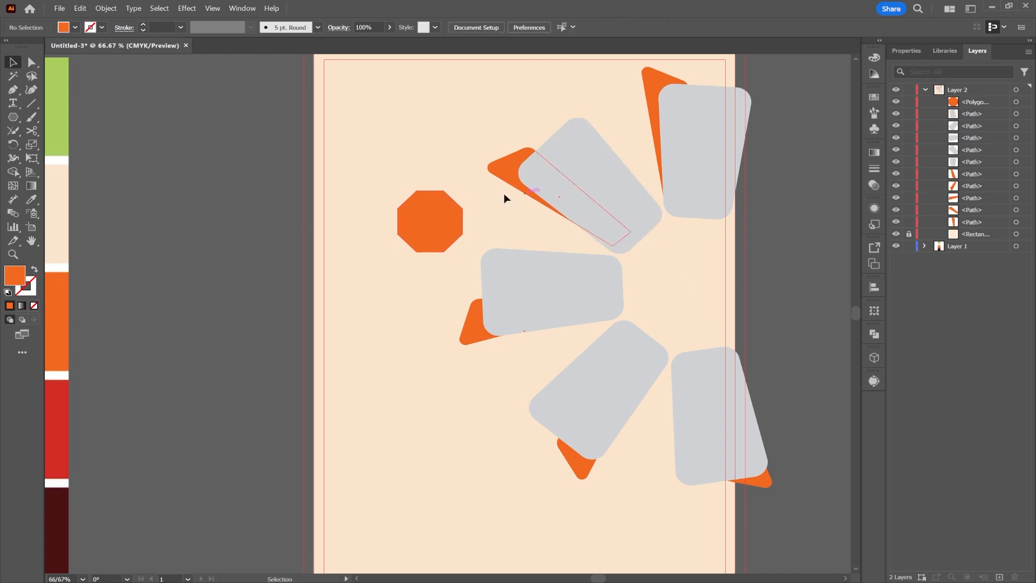
Move and enlarge the octagon into the petal centre, round its corners slightly, and zoom out.
drag(447, 217, 708, 257)
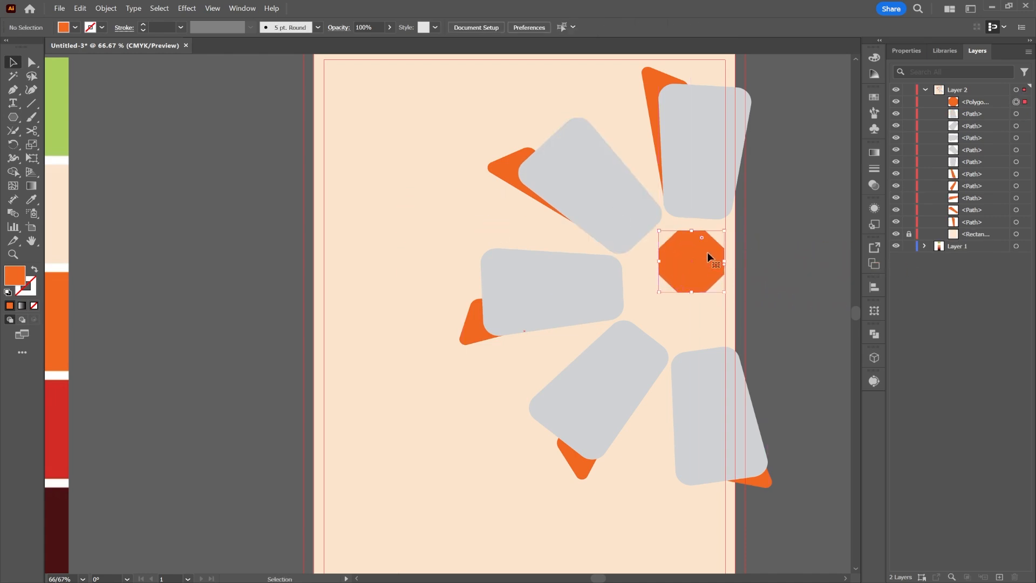
drag(693, 292, 695, 341)
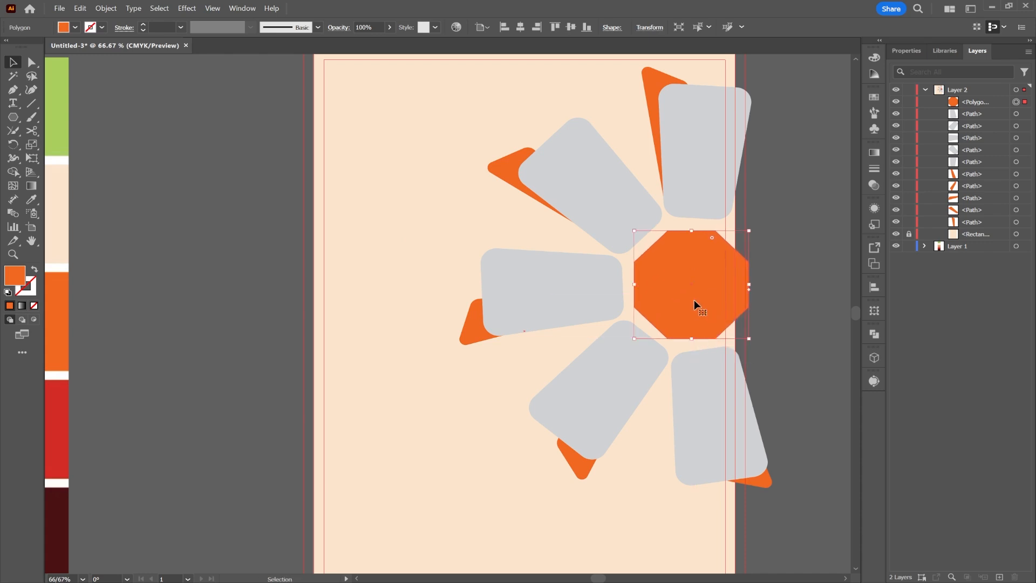
drag(694, 300, 694, 302)
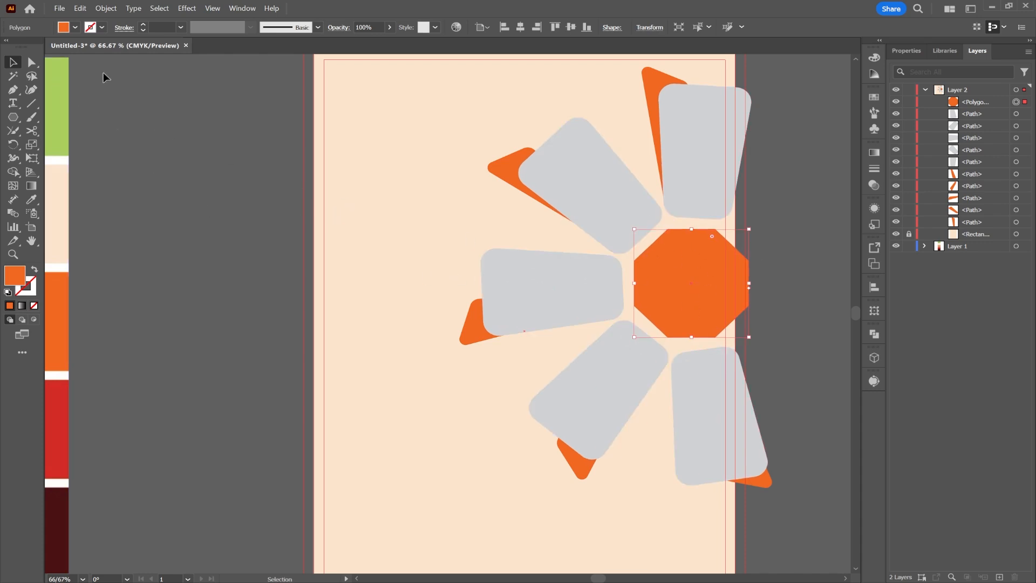
click(32, 62)
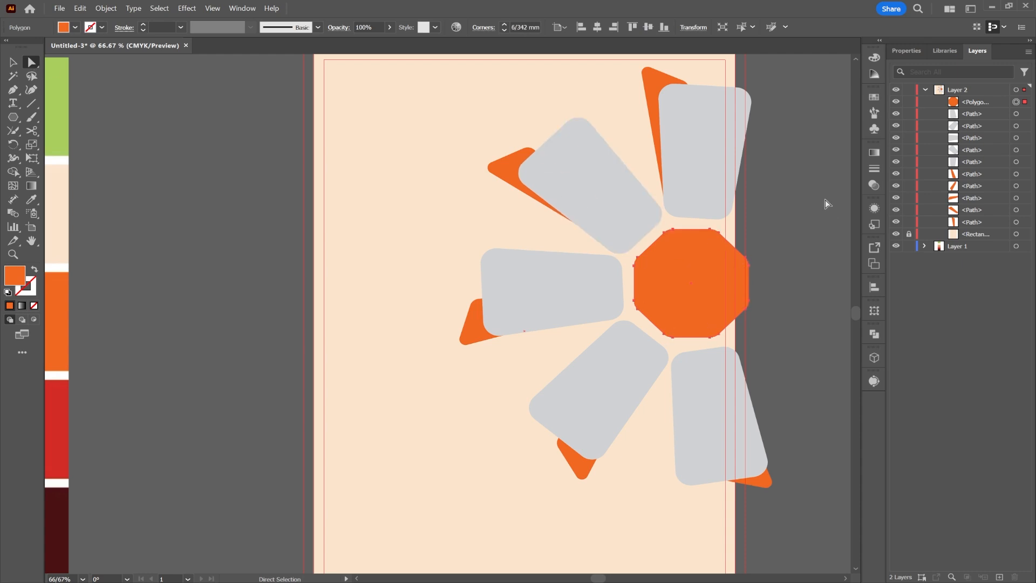
click(843, 295)
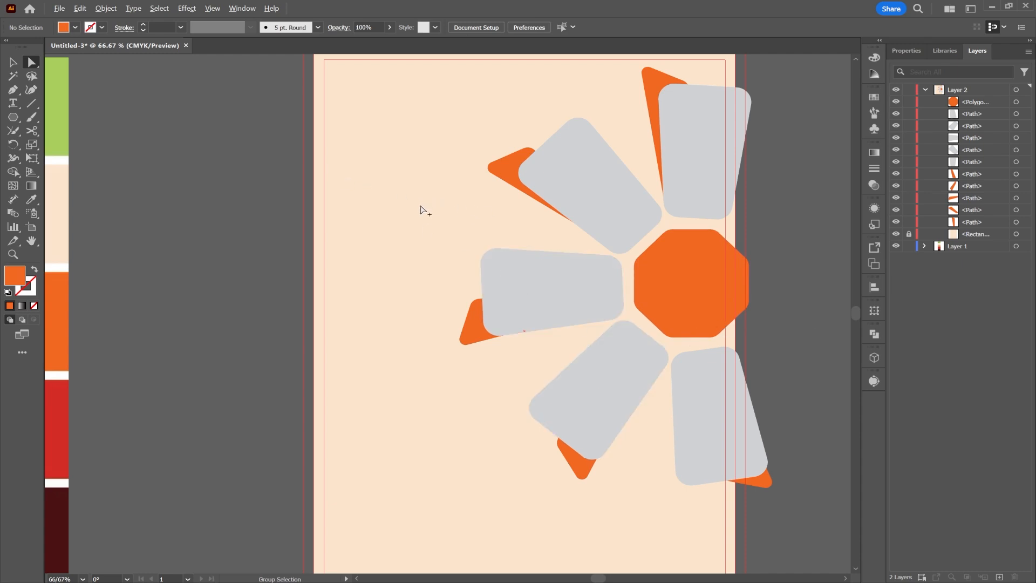
scroll(422, 207, down, 1)
drag(415, 148, 451, 163)
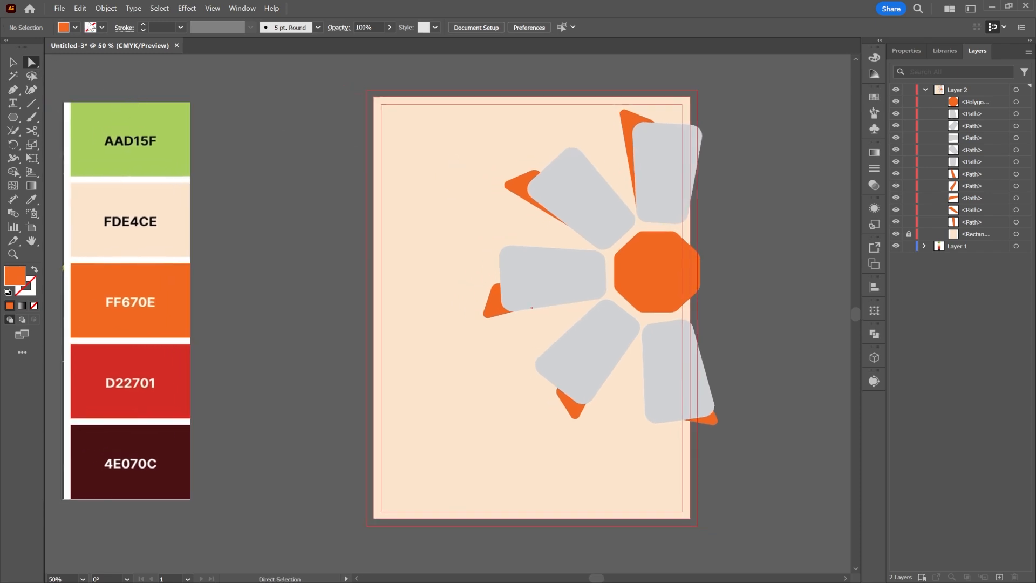
Place the chef-with-plate PNG and position it at the poster's bottom-left corner.
click(63, 10)
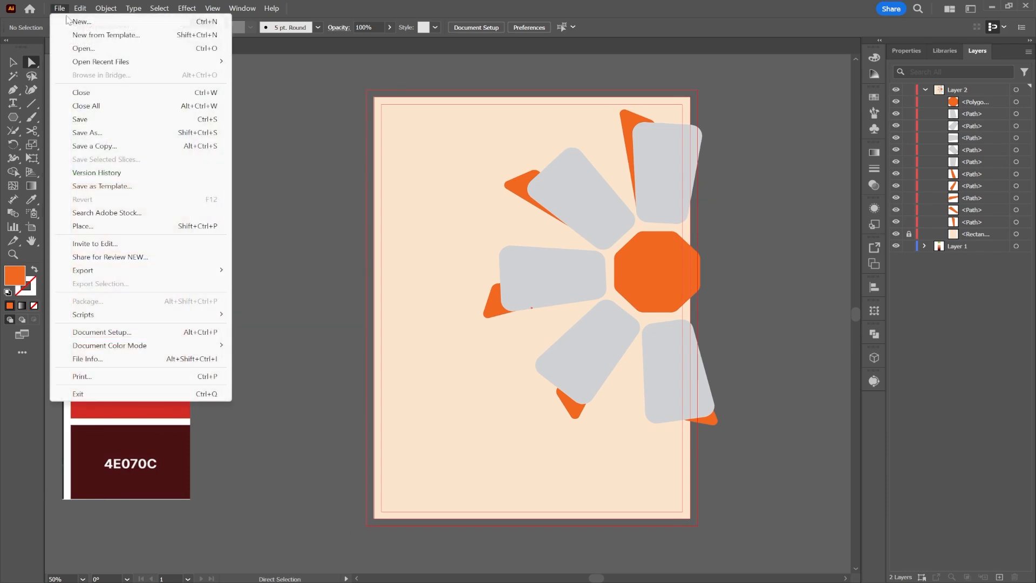
click(94, 225)
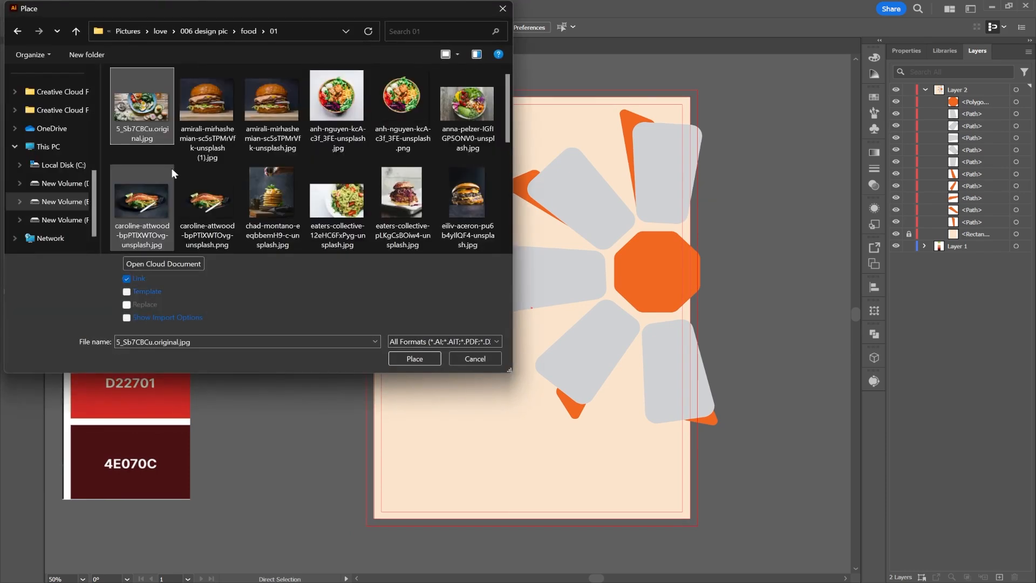
scroll(170, 167, down, 3)
double_click(467, 108)
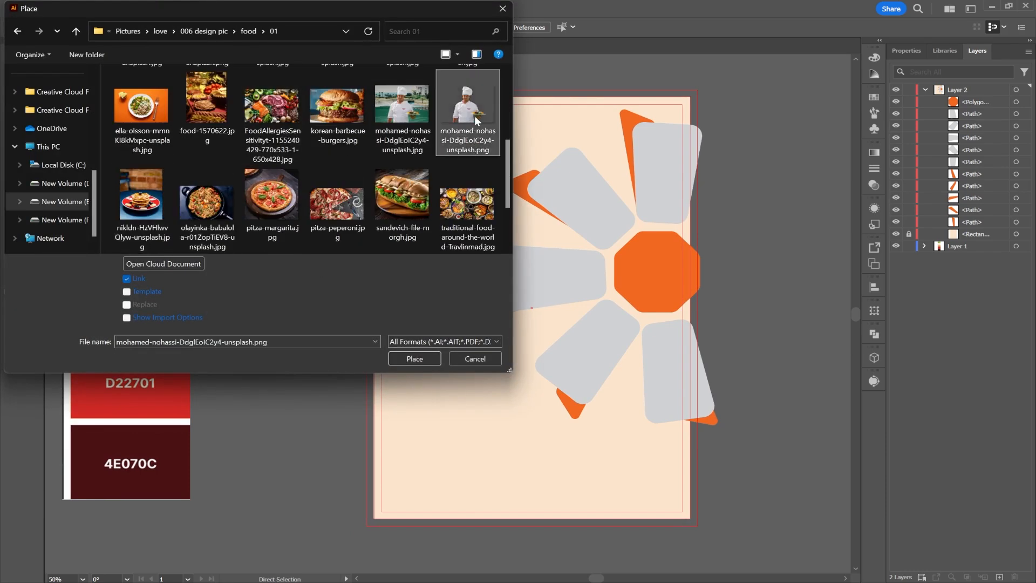
drag(377, 340, 628, 558)
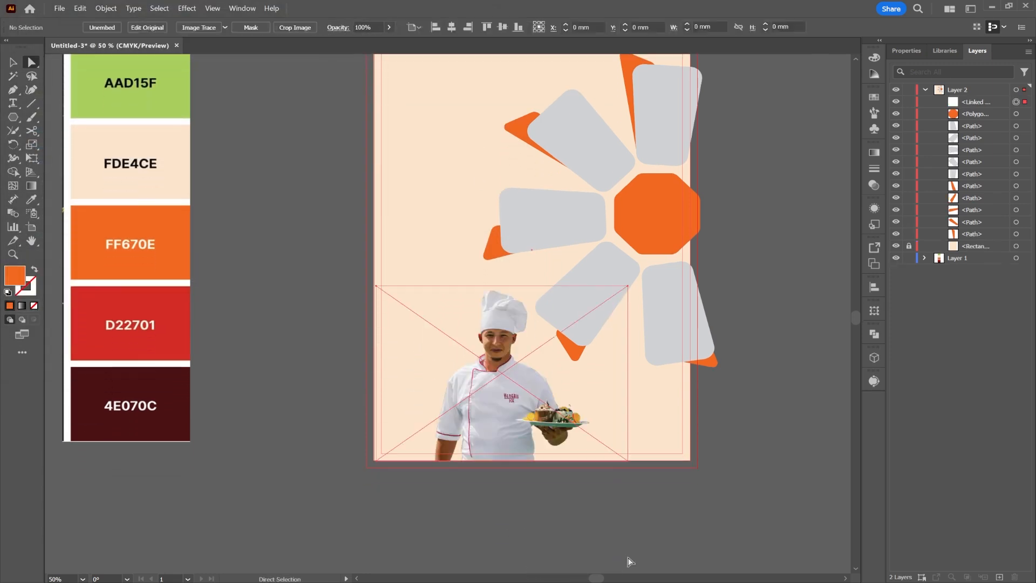
click(13, 61)
drag(525, 393, 485, 390)
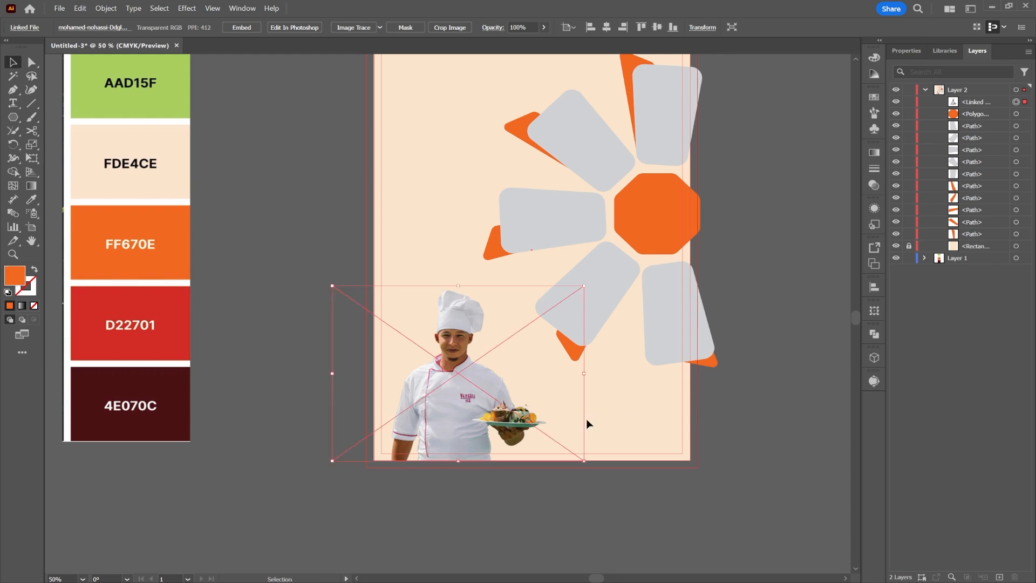
click(763, 335)
scroll(572, 292, up, 2)
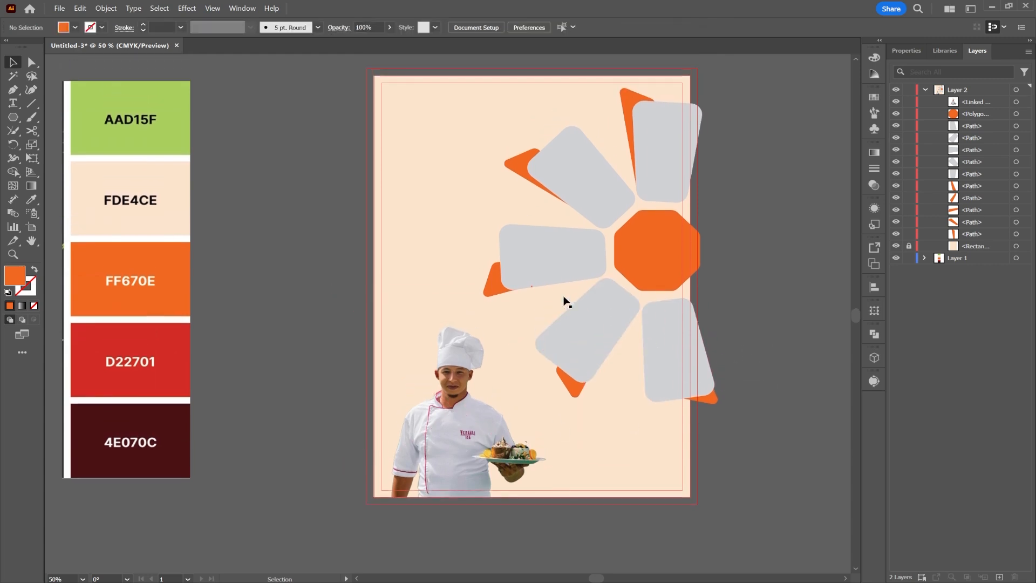
click(674, 170)
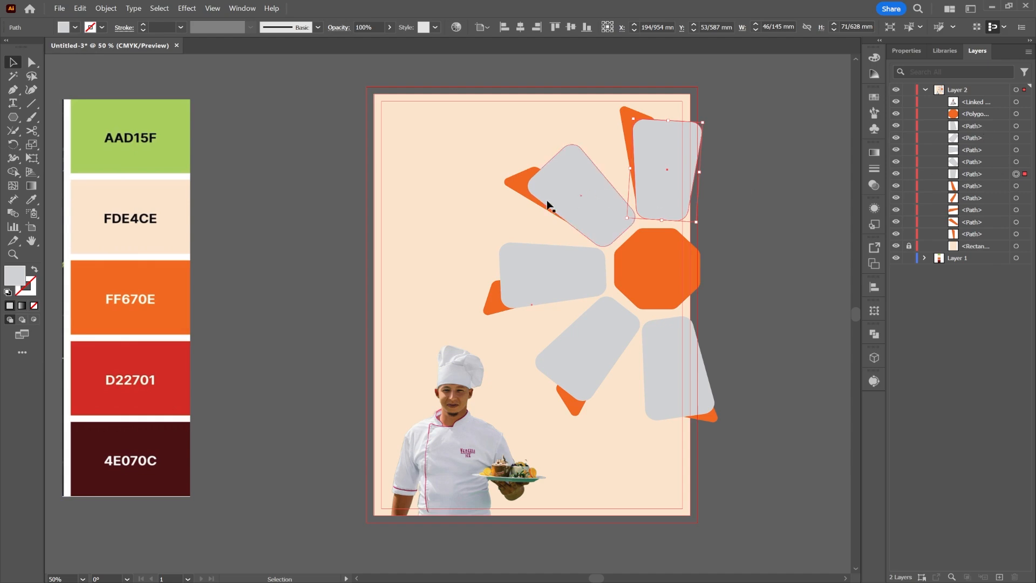
Place the pancake photo below the top-right petal's path and make a clipping mask with it.
click(59, 8)
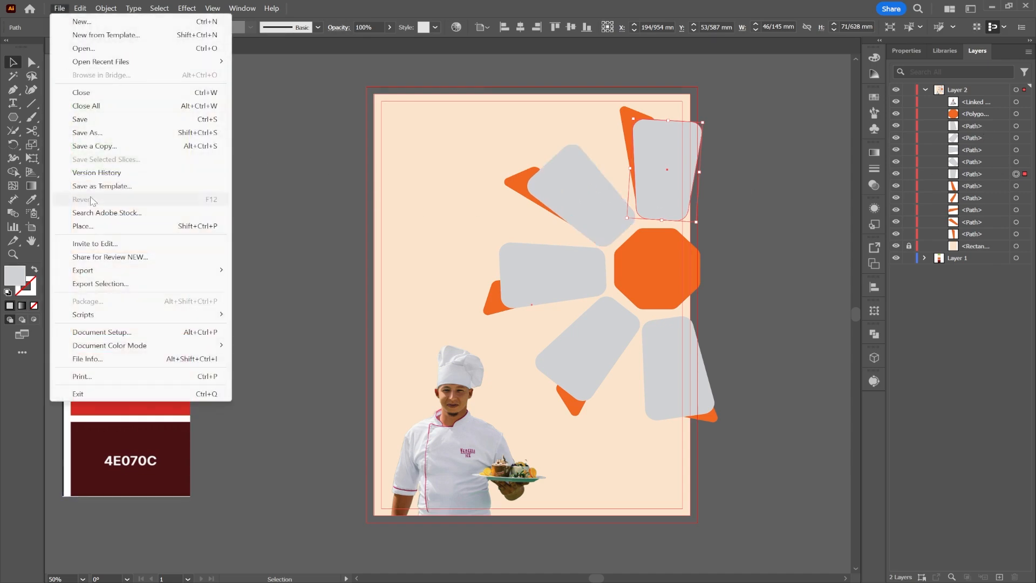
click(87, 225)
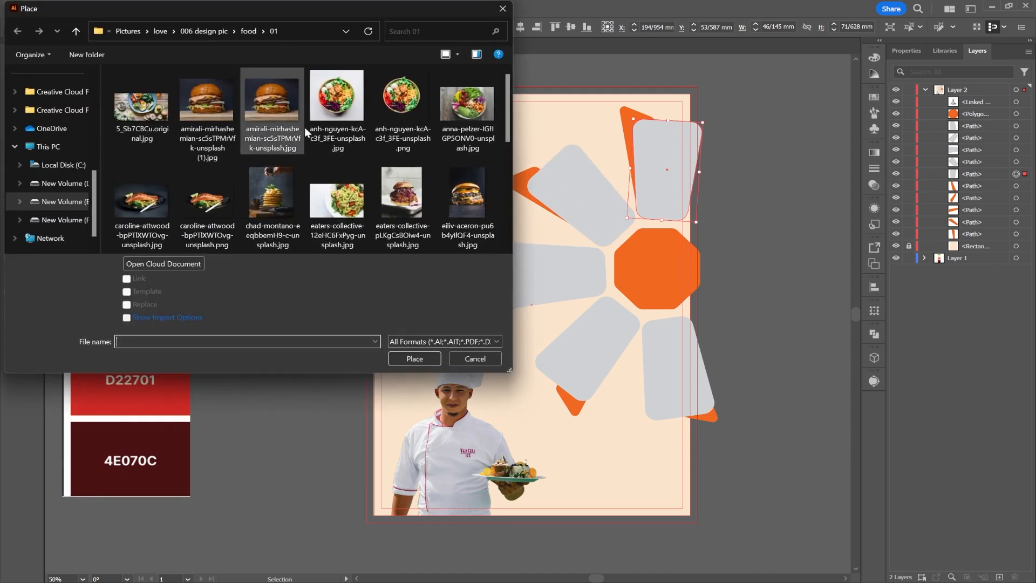
double_click(267, 202)
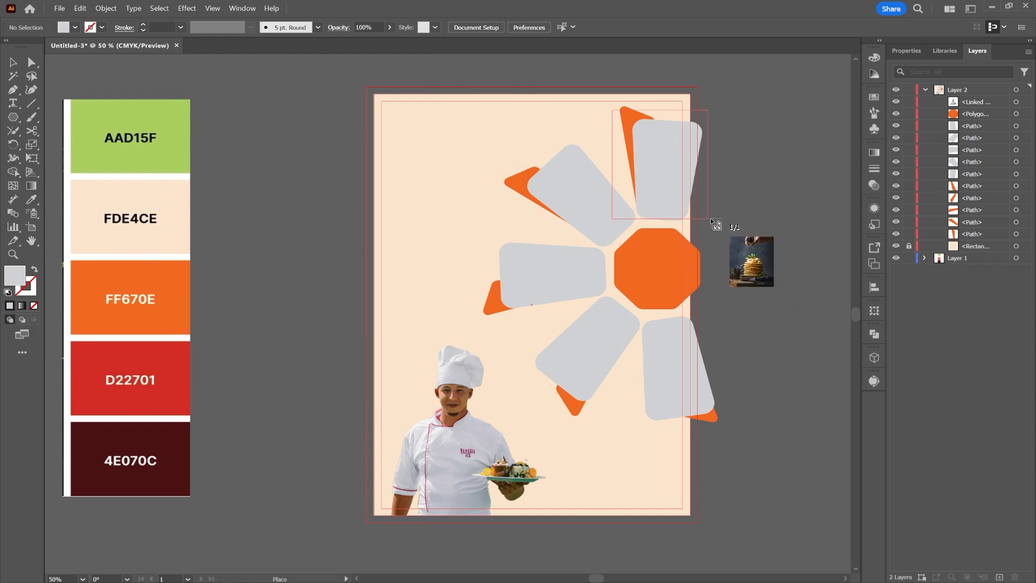
drag(711, 221, 711, 221)
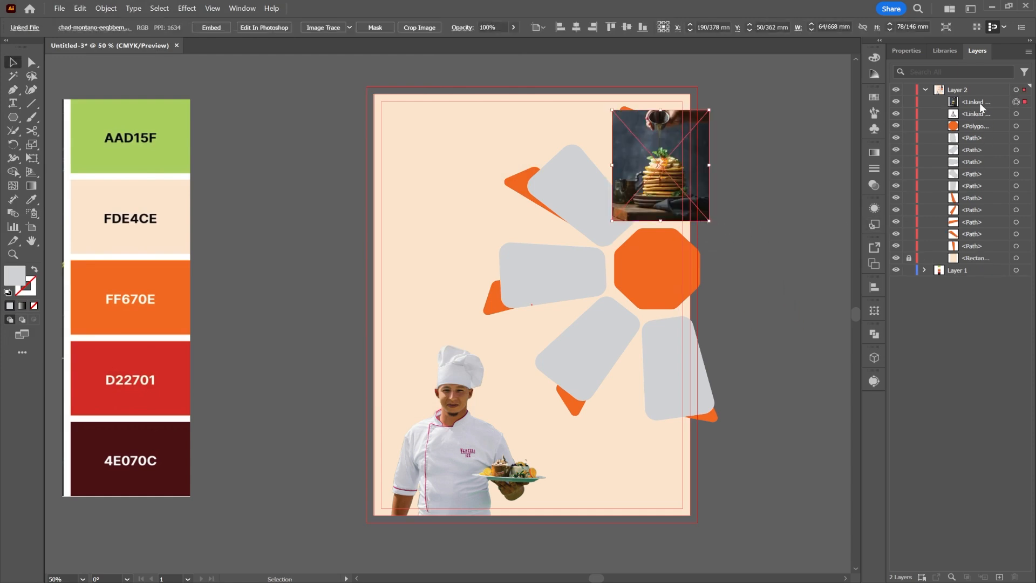
drag(978, 102, 982, 191)
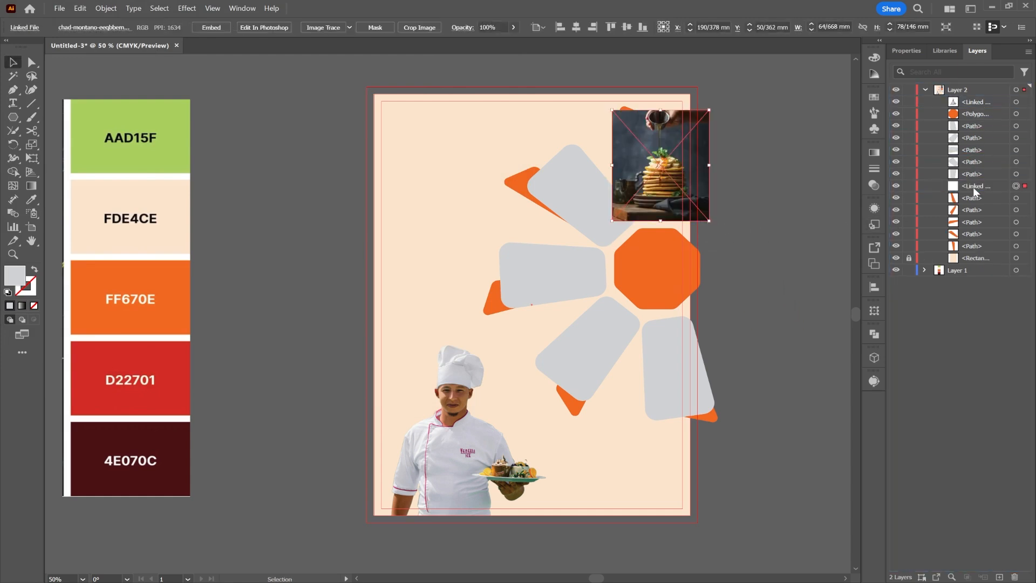
shift+click(1018, 174)
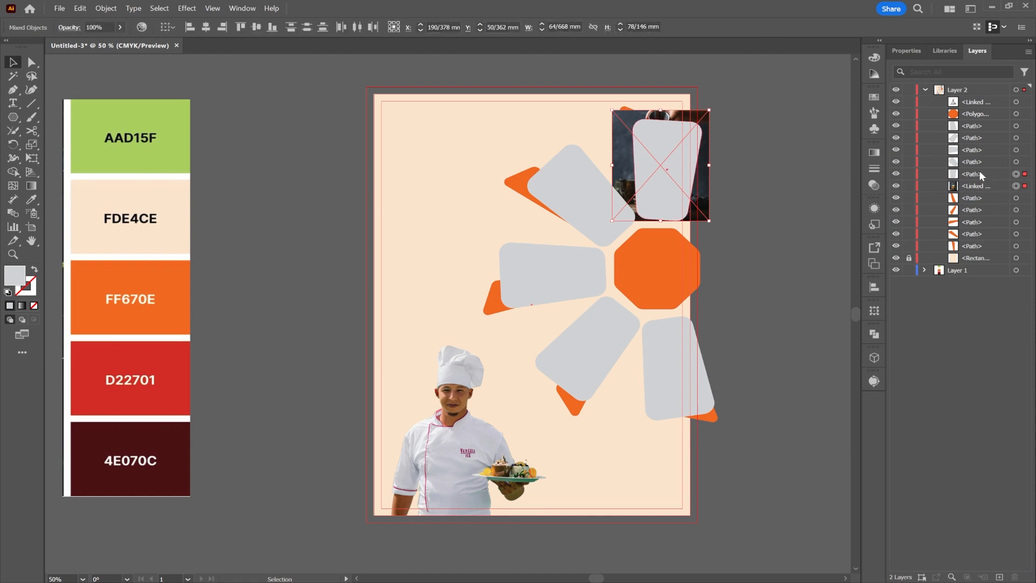
right_click(651, 142)
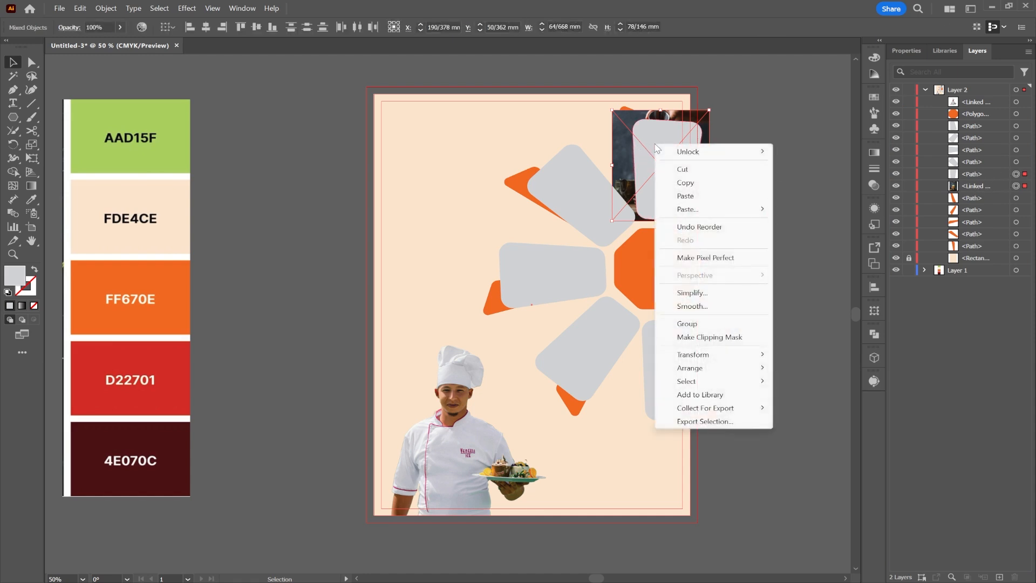
click(704, 332)
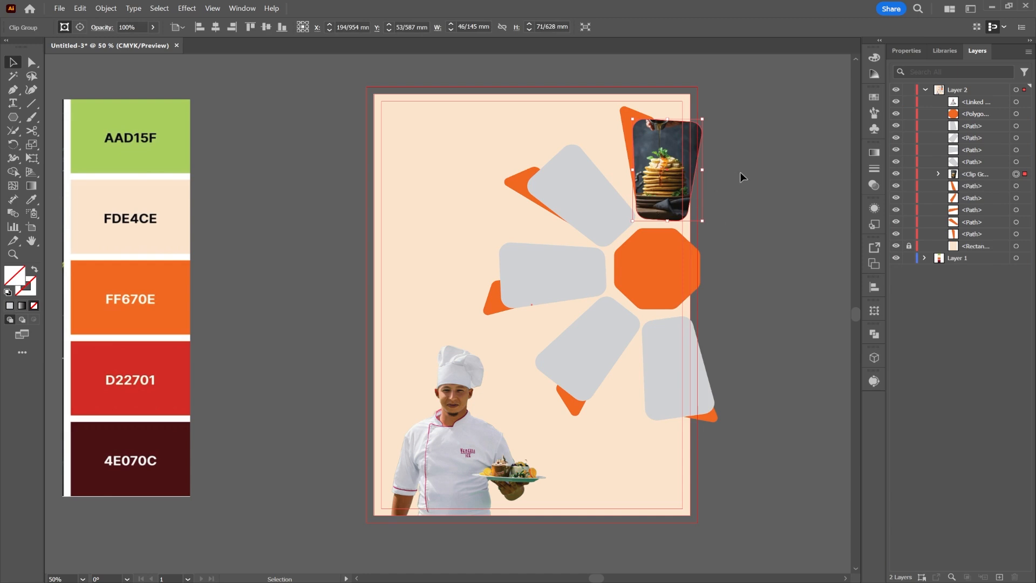
click(580, 194)
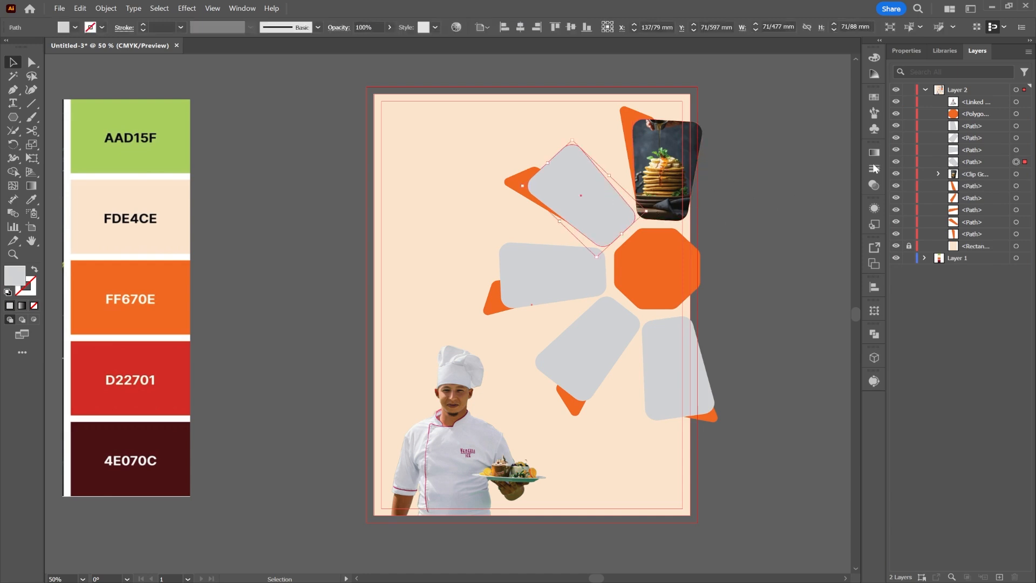
Place the burger photo behind the upper-left petal and clip it into the petal shape.
click(59, 9)
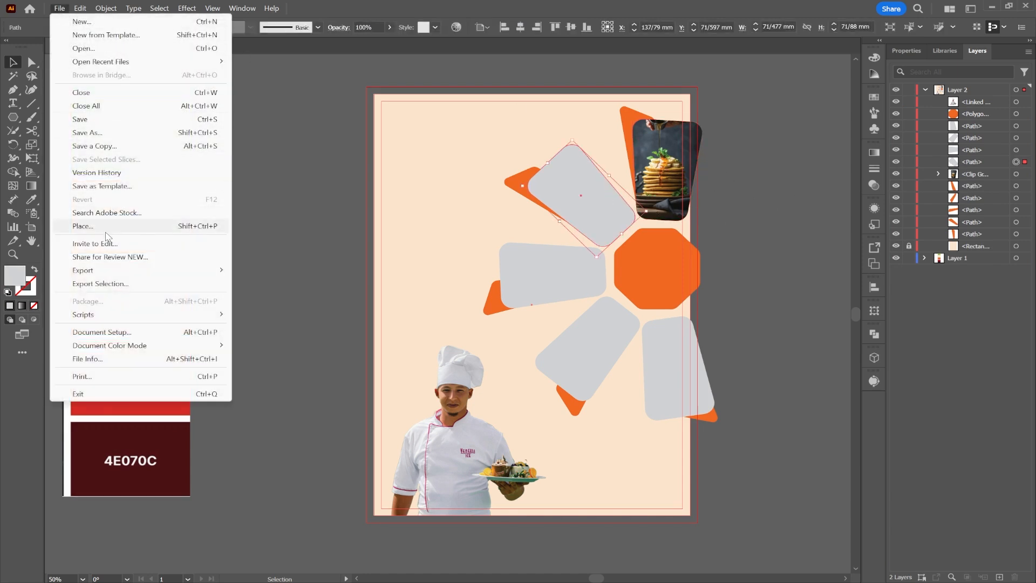
click(111, 235)
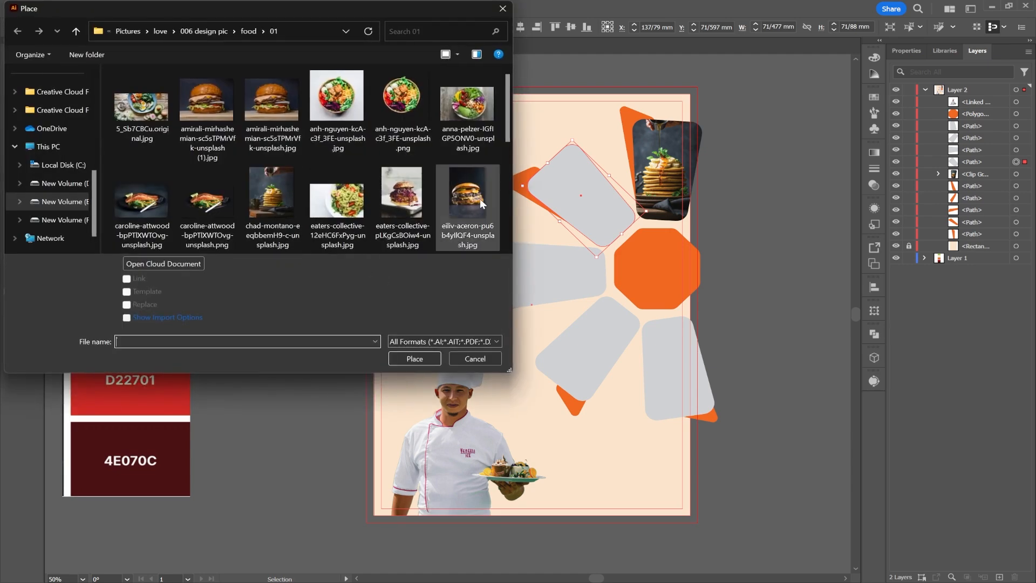
key(Escape)
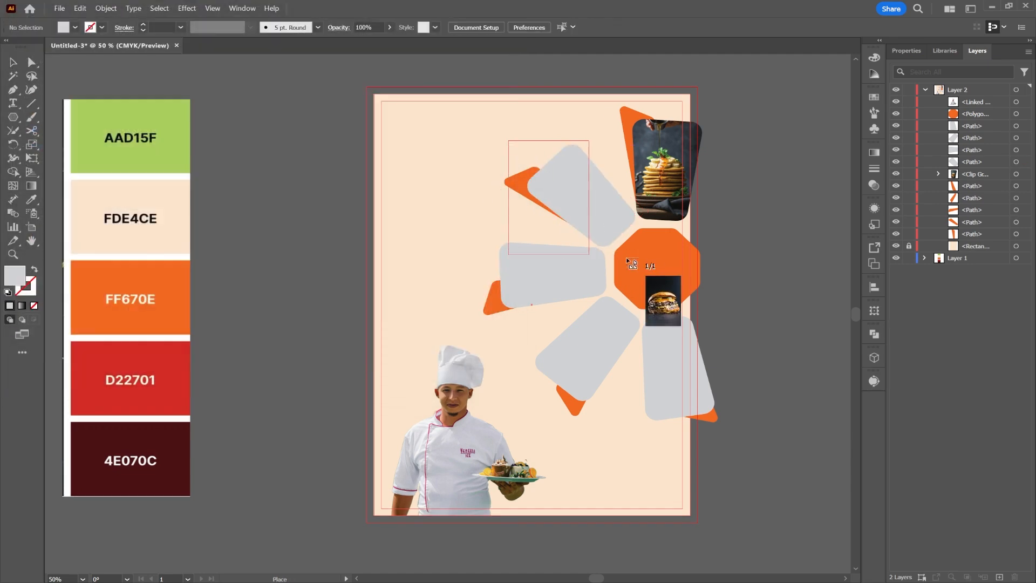
drag(510, 139, 642, 324)
drag(621, 273, 633, 223)
drag(989, 107, 983, 180)
shift+click(544, 186)
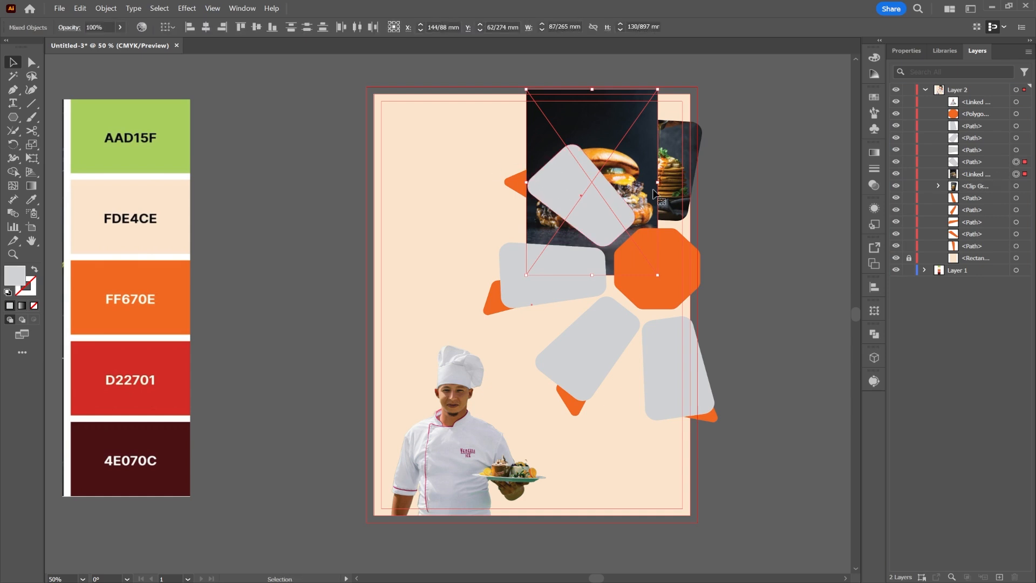
right_click(593, 173)
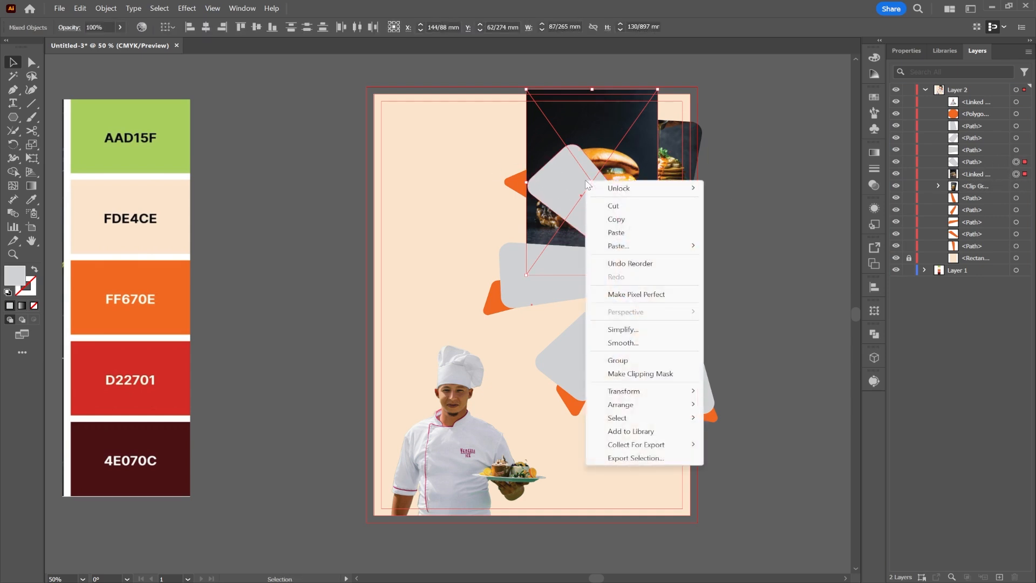
click(605, 373)
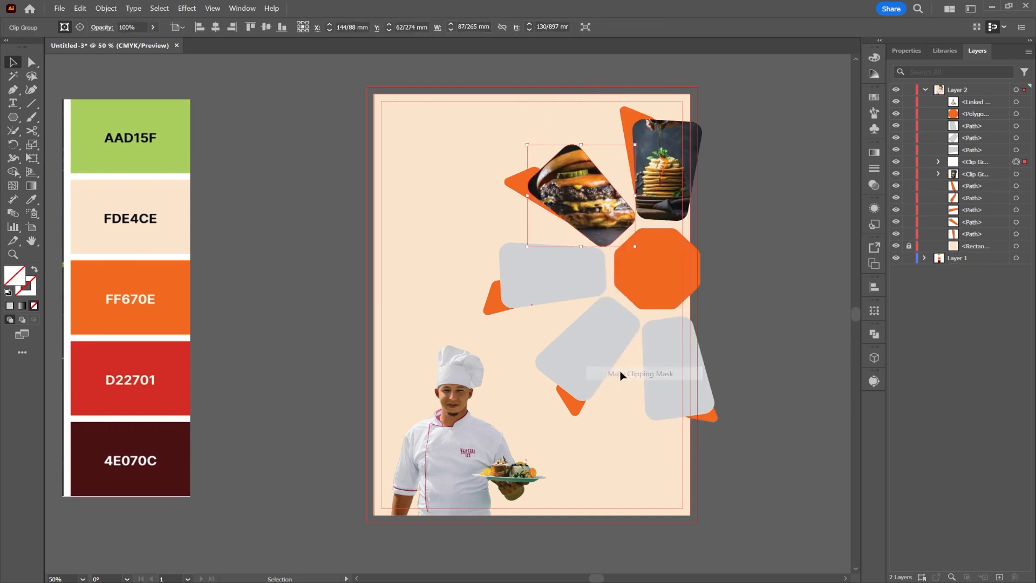
In isolation mode, enlarge the burger photo to about 72 × 108 mm inside its frame.
double_click(580, 195)
double_click(629, 193)
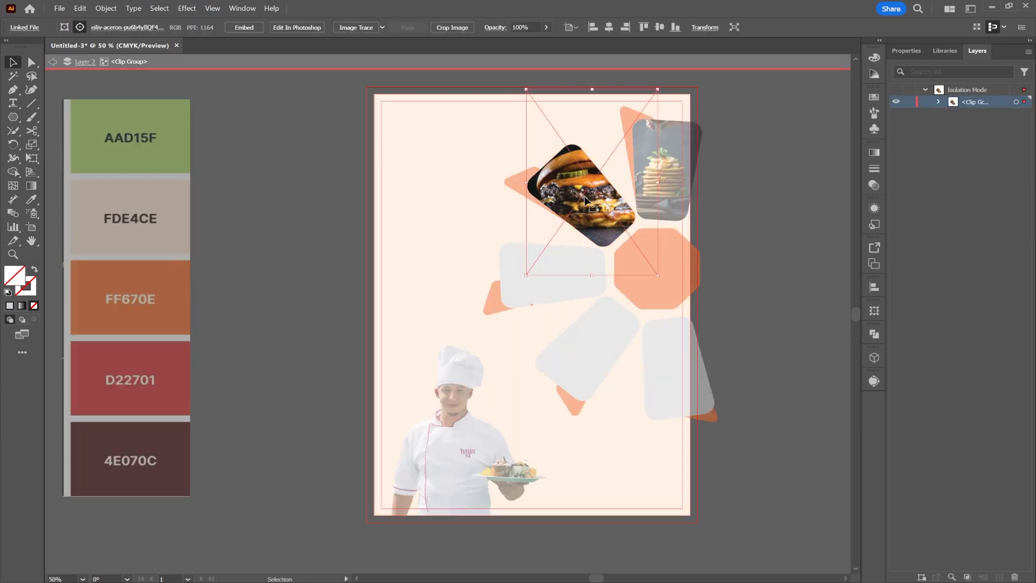
drag(657, 184, 620, 182)
double_click(744, 180)
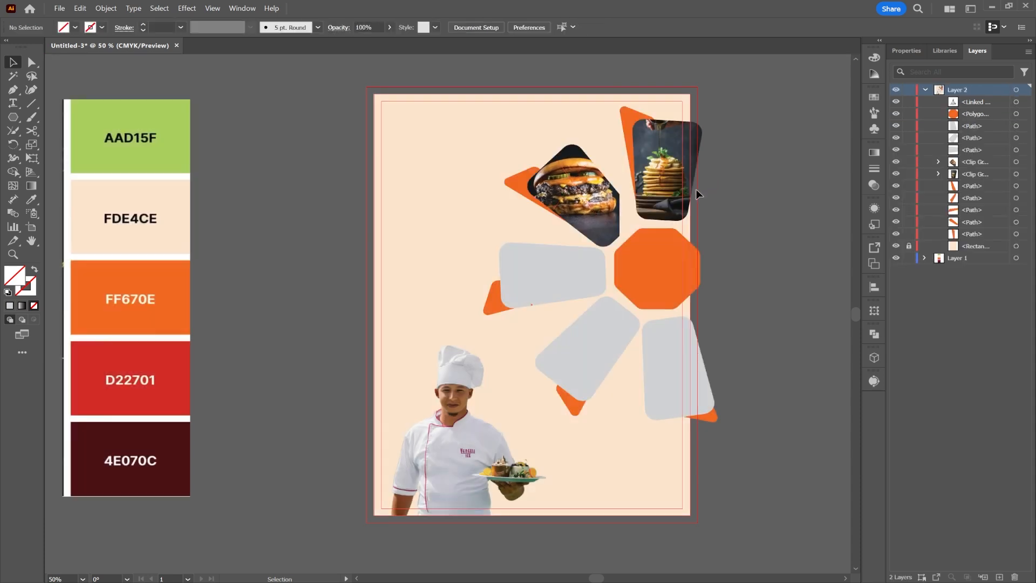
click(576, 207)
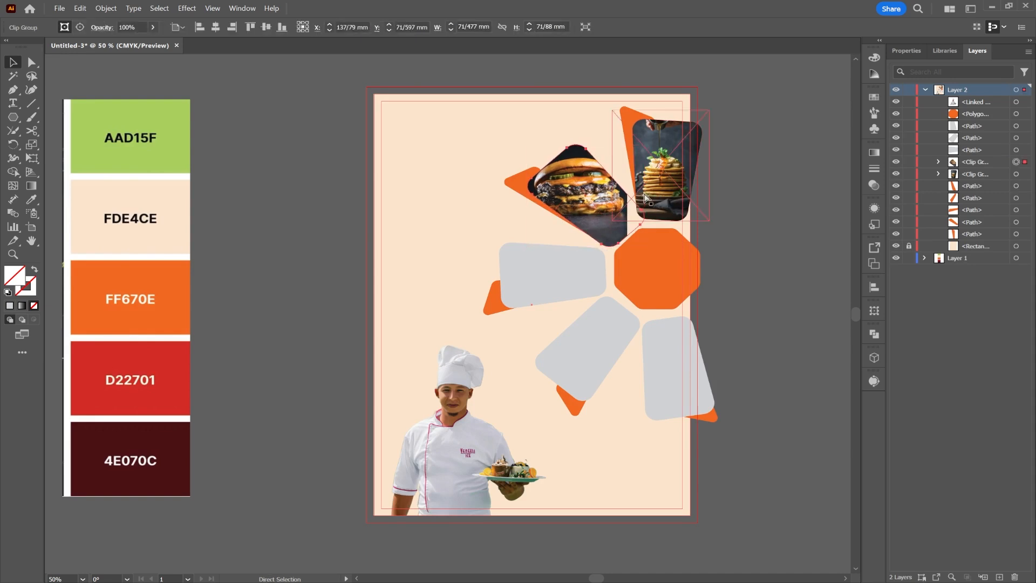
double_click(609, 200)
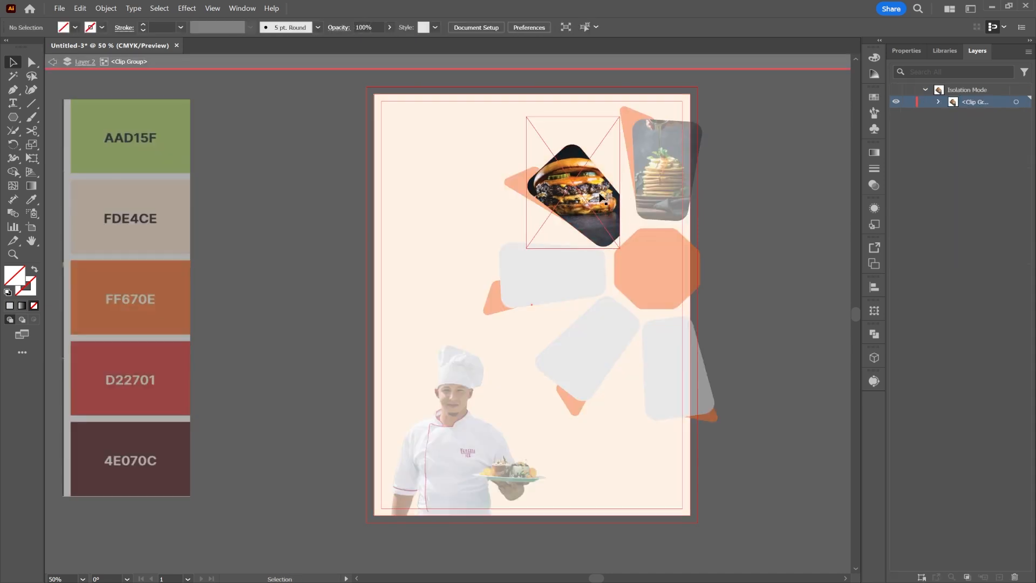
mouse_move(618, 183)
mouse_down()
mouse_move(648, 183)
mouse_move(638, 182)
mouse_up()
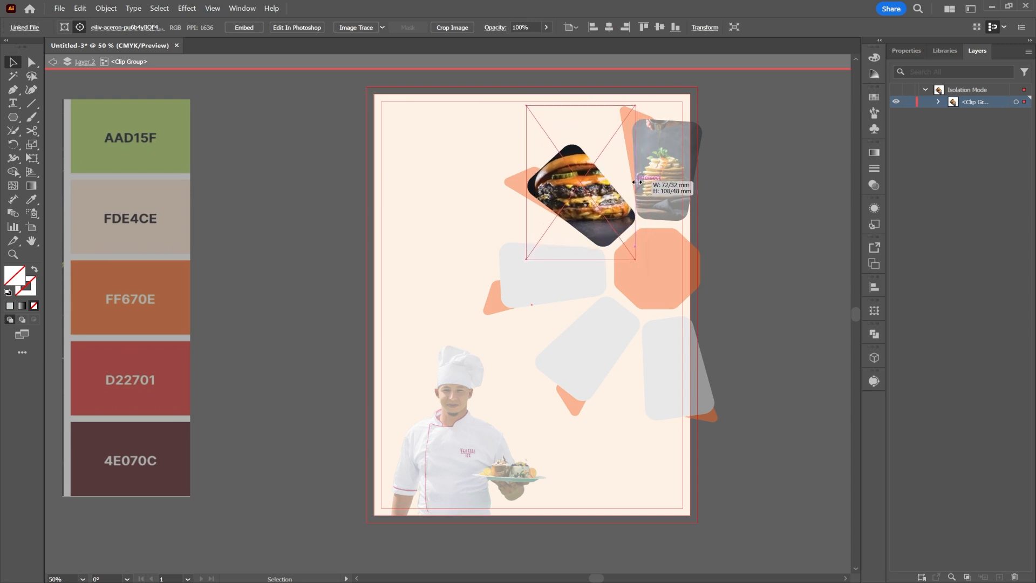
double_click(747, 218)
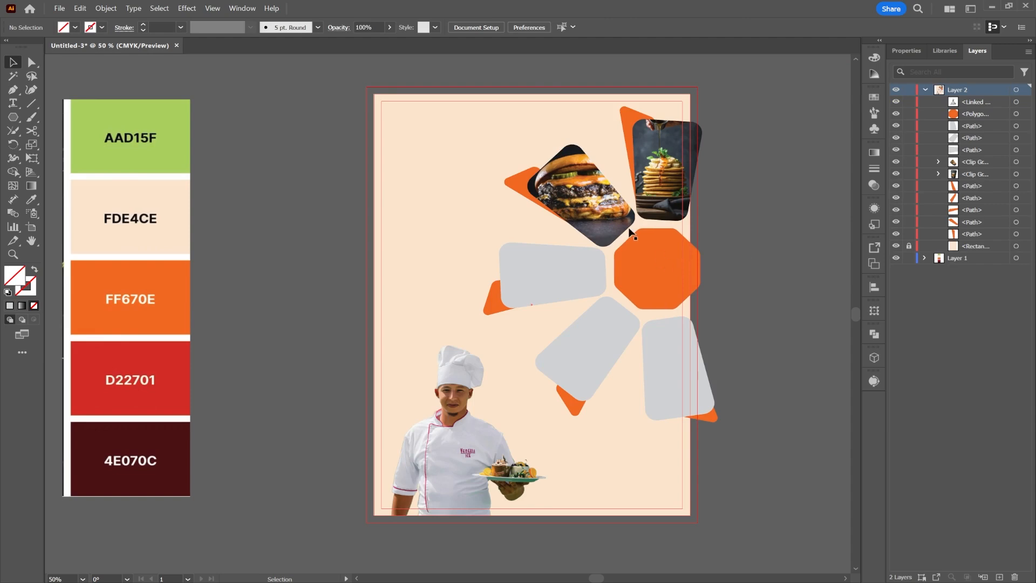
scroll(629, 228, up, 3)
scroll(629, 227, down, 3)
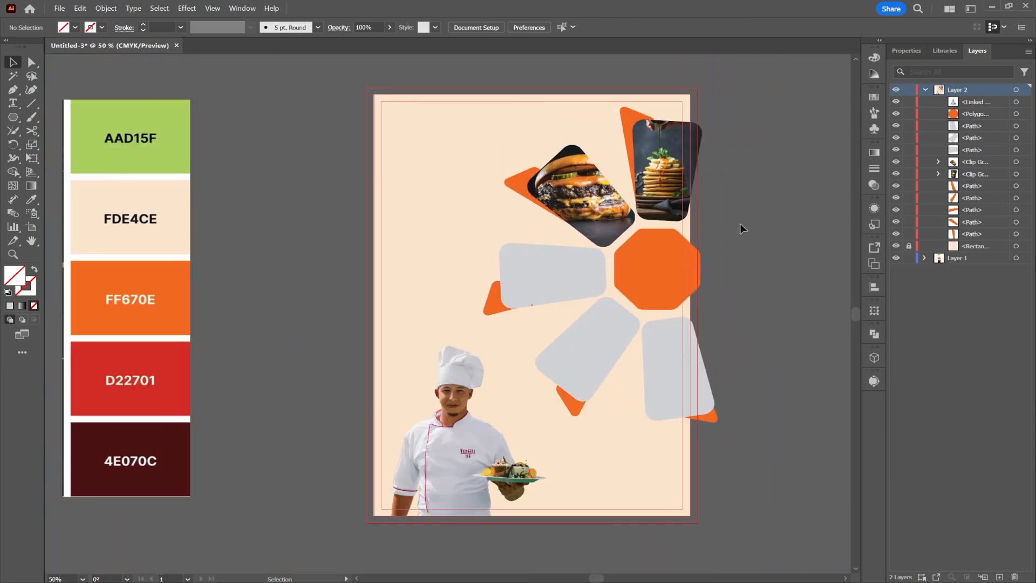
click(577, 274)
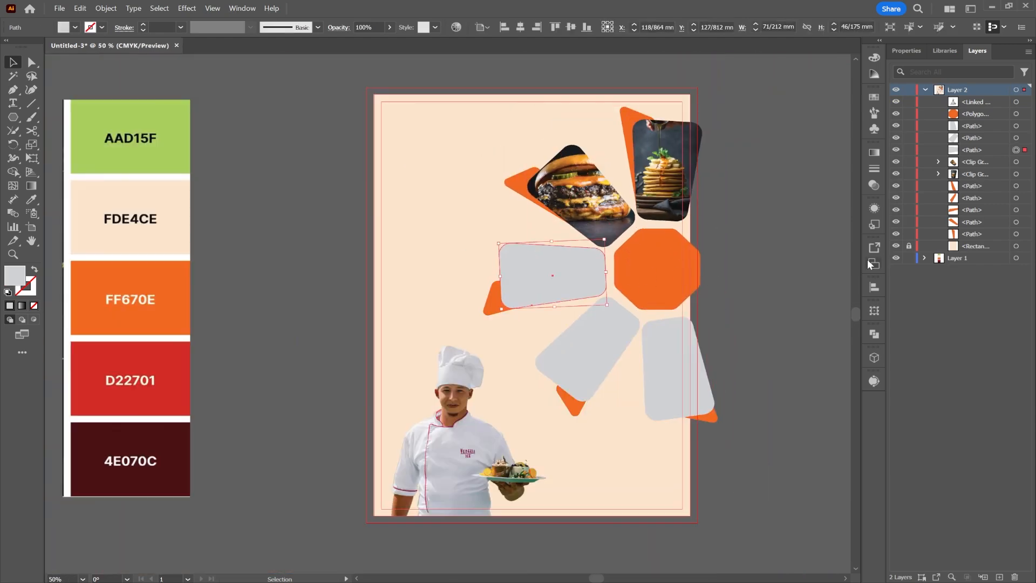
click(59, 8)
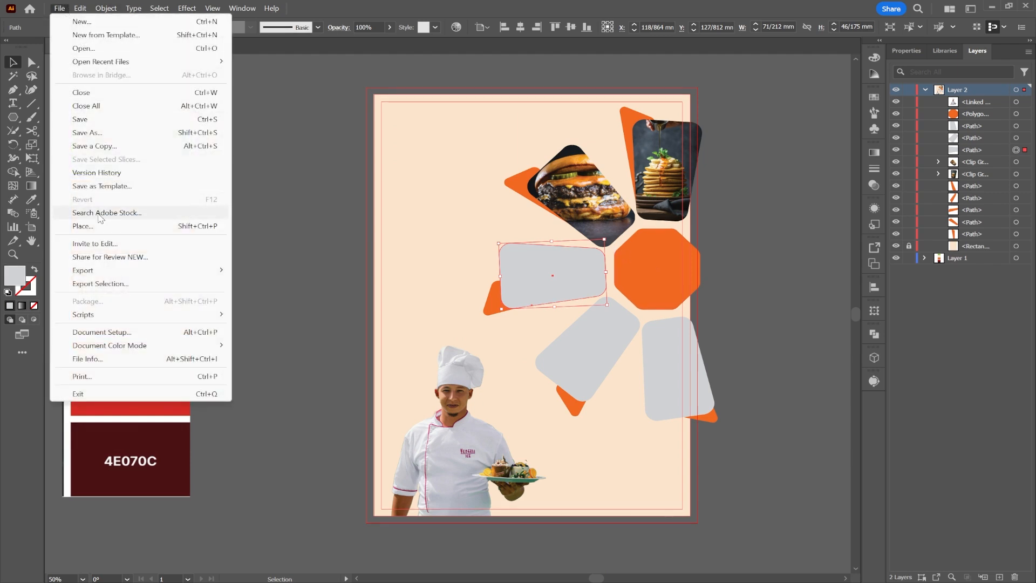
Add a 75% Multiply drop shadow to the pancake group with X offset -2 mm and Y offset 0 mm.
click(647, 138)
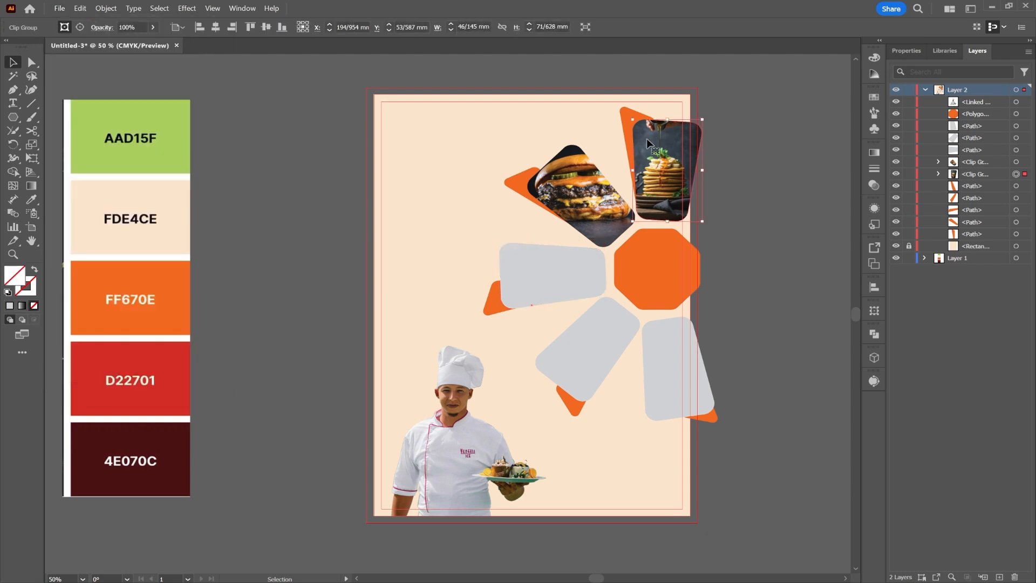
click(193, 8)
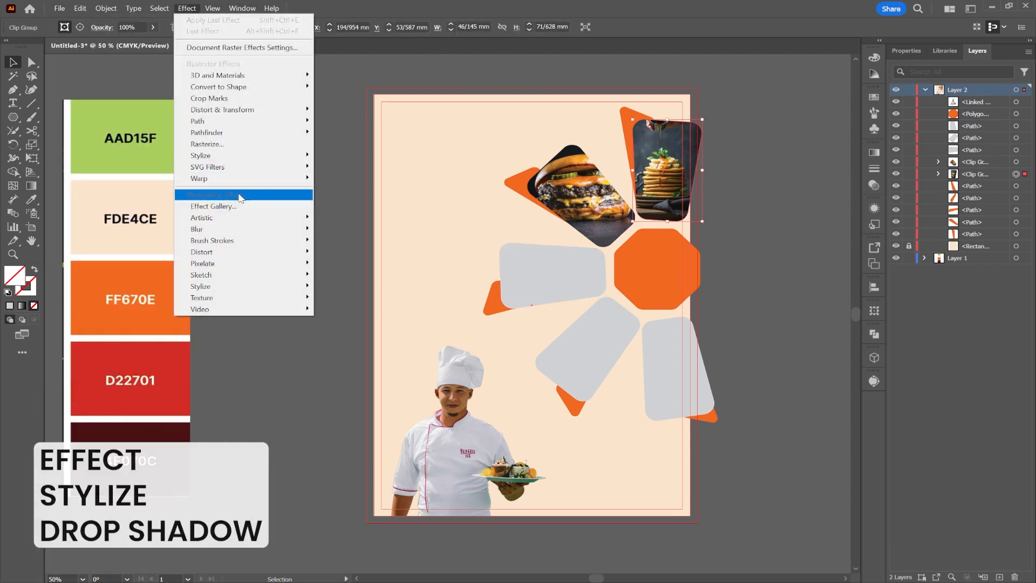
mouse_move(246, 156)
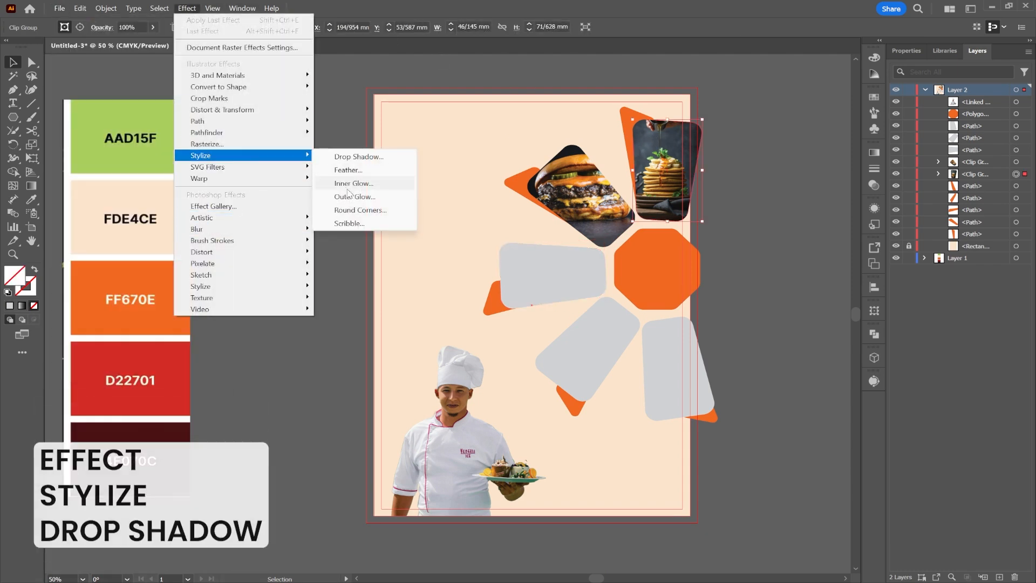
click(357, 157)
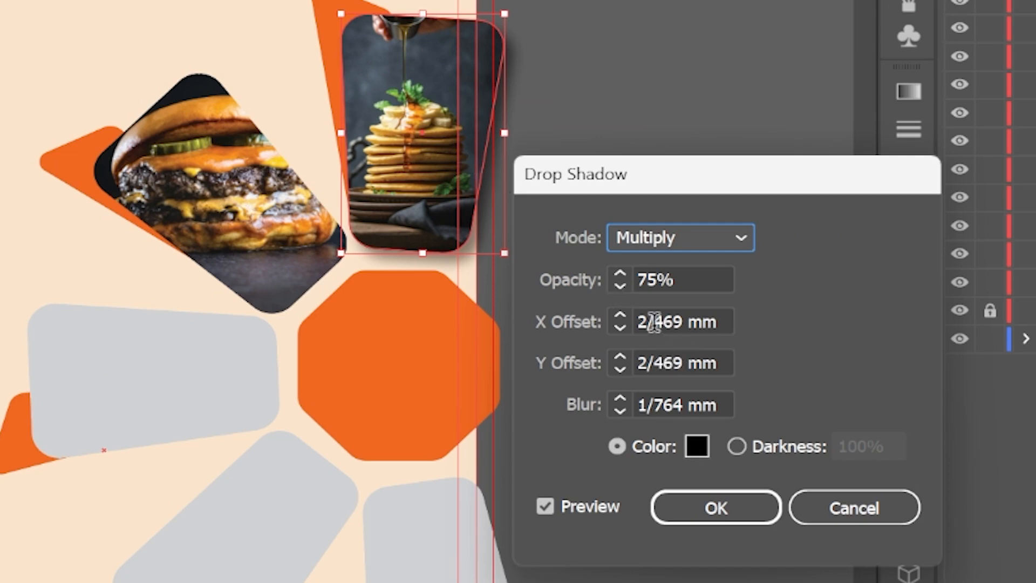
double_click(654, 323)
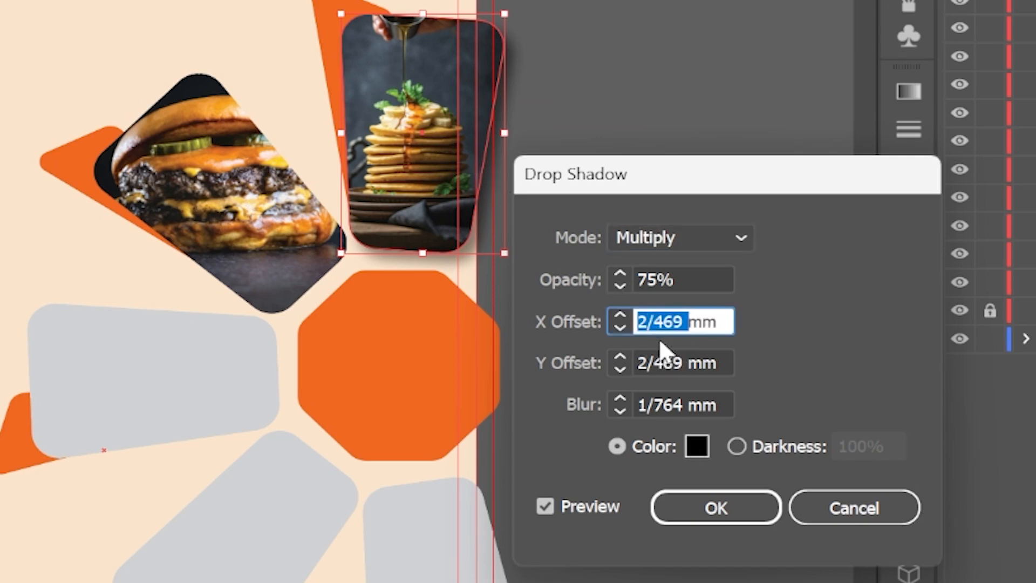
text(-2)
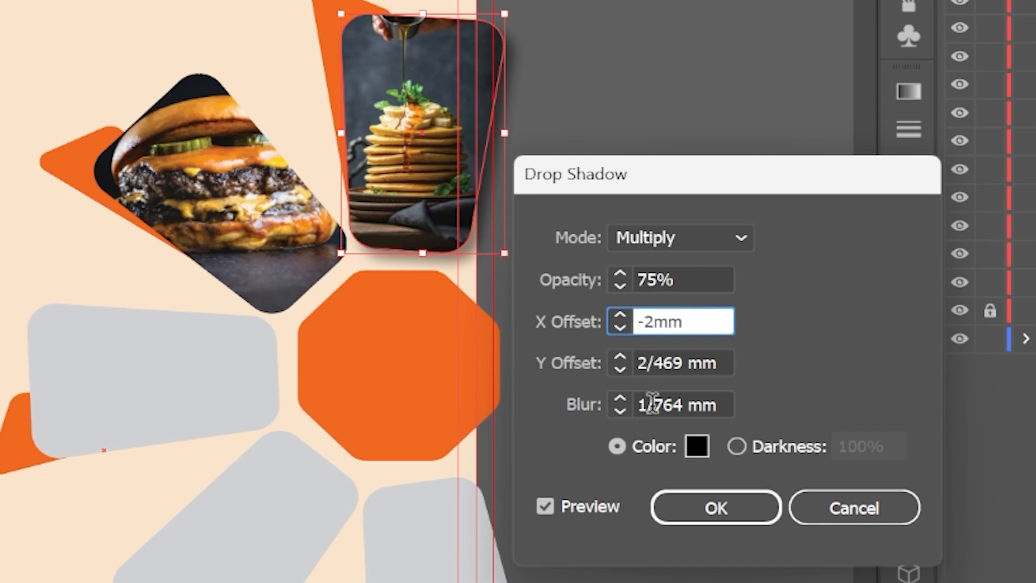
click(653, 404)
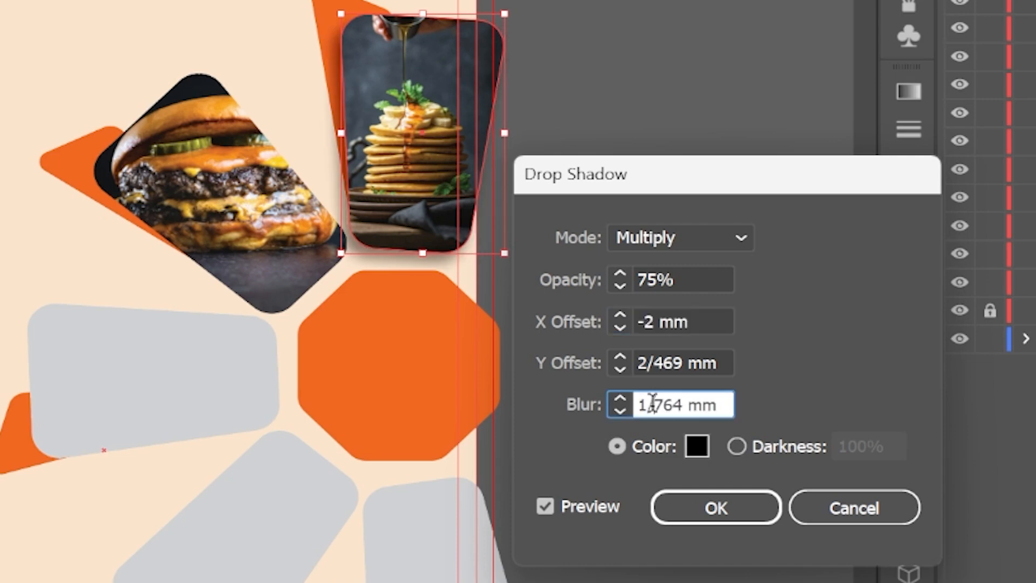
double_click(642, 362)
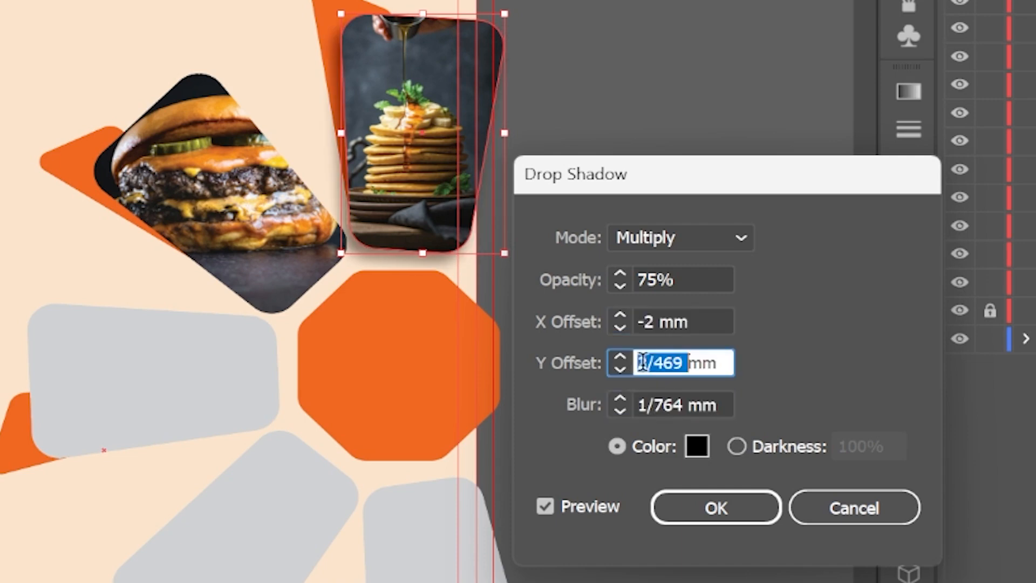
text(0)
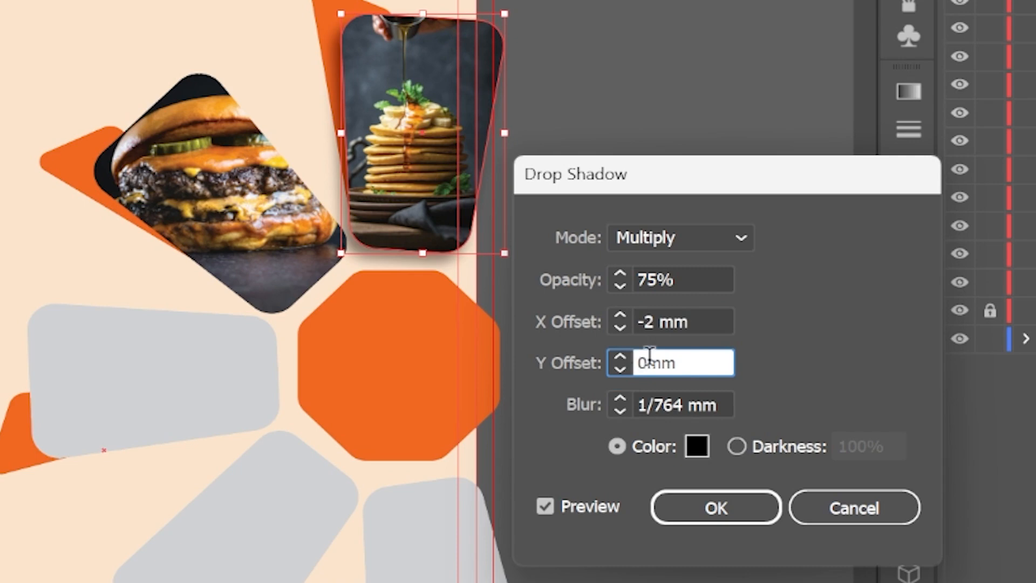
click(693, 270)
click(647, 406)
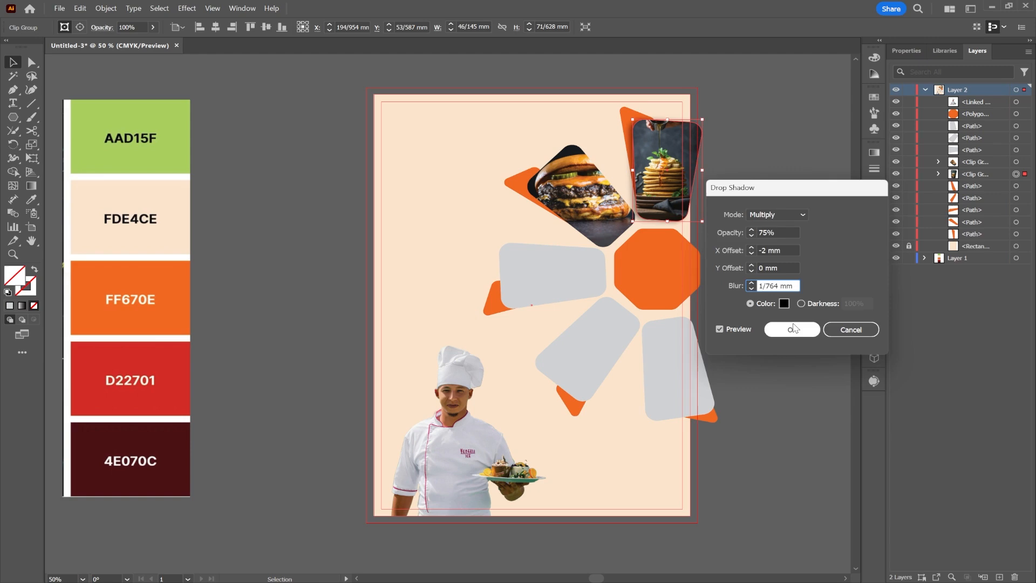
click(718, 508)
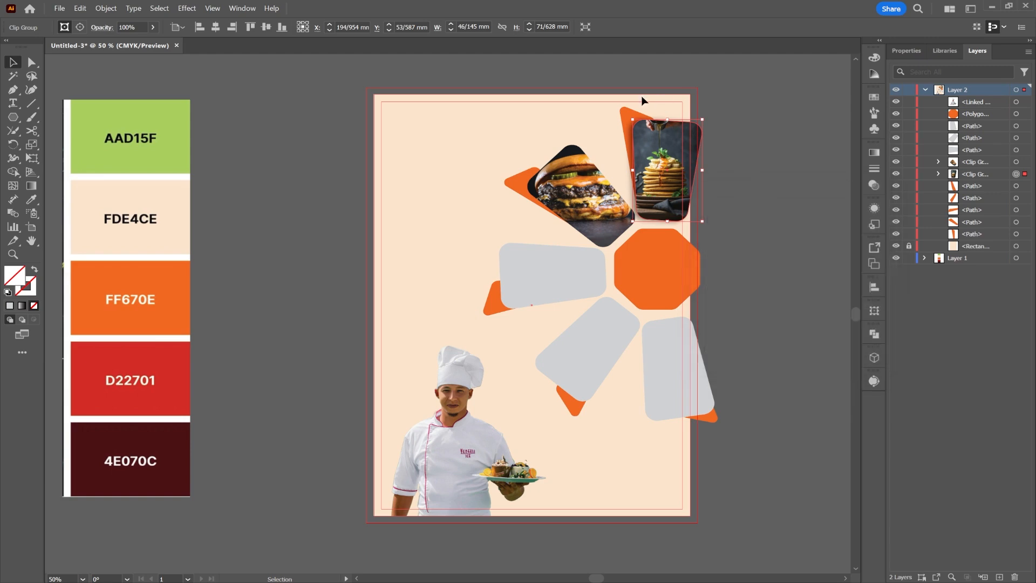
Apply the same drop shadow to the burger photo group.
scroll(333, 30, up, 3)
scroll(632, 130, up, 1)
click(533, 149)
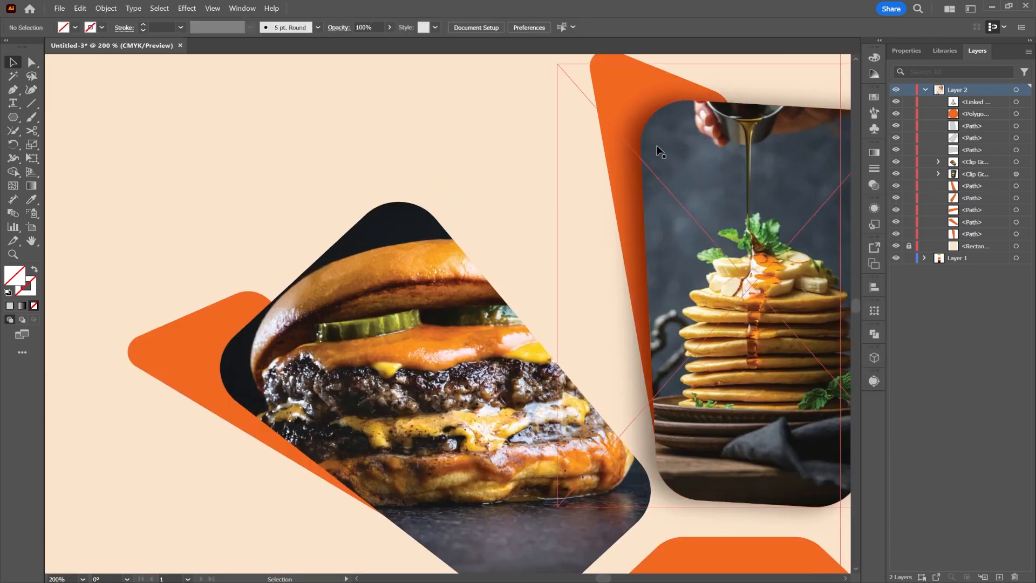
scroll(690, 262, down, 3)
click(642, 268)
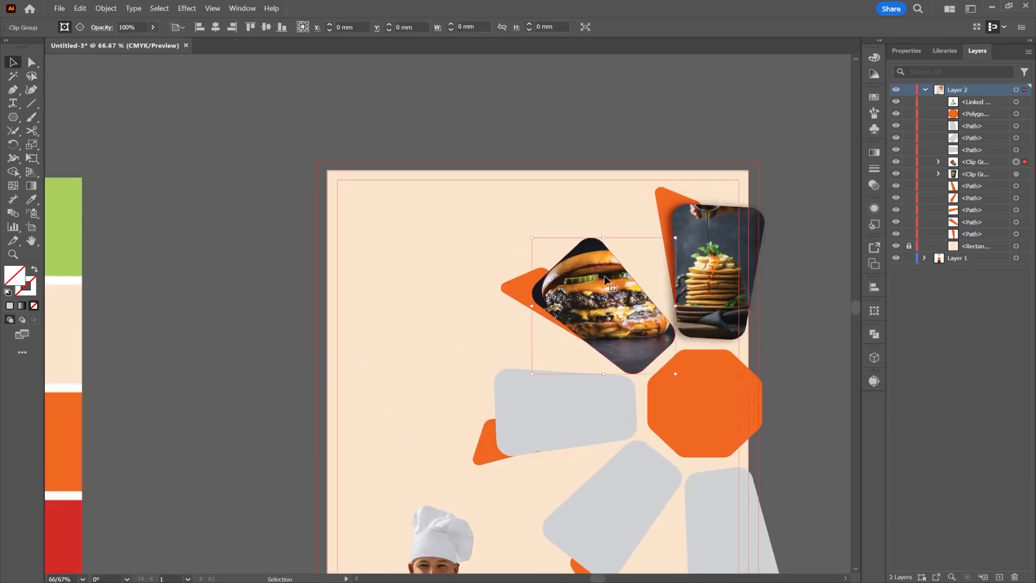
click(190, 8)
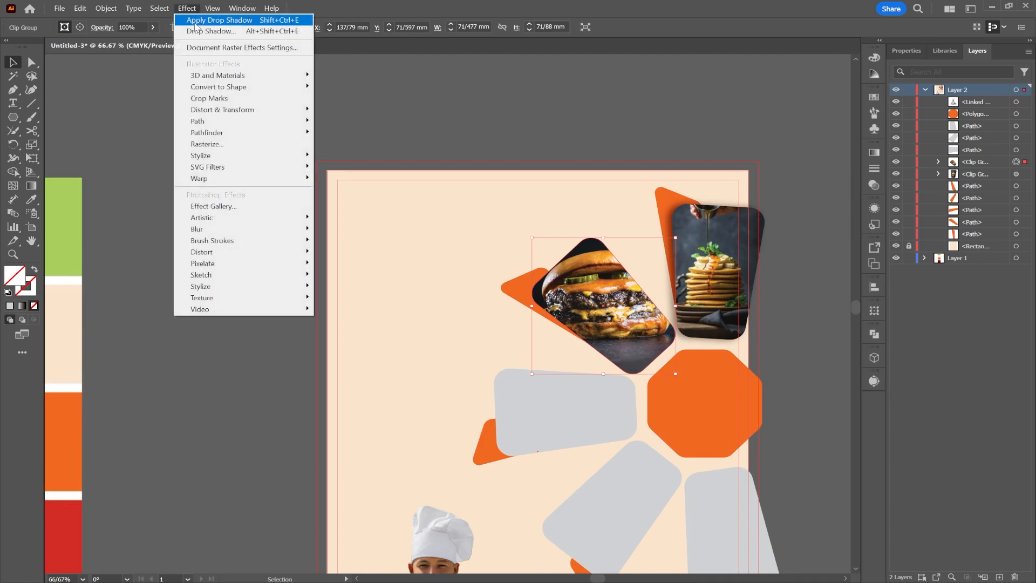
click(214, 22)
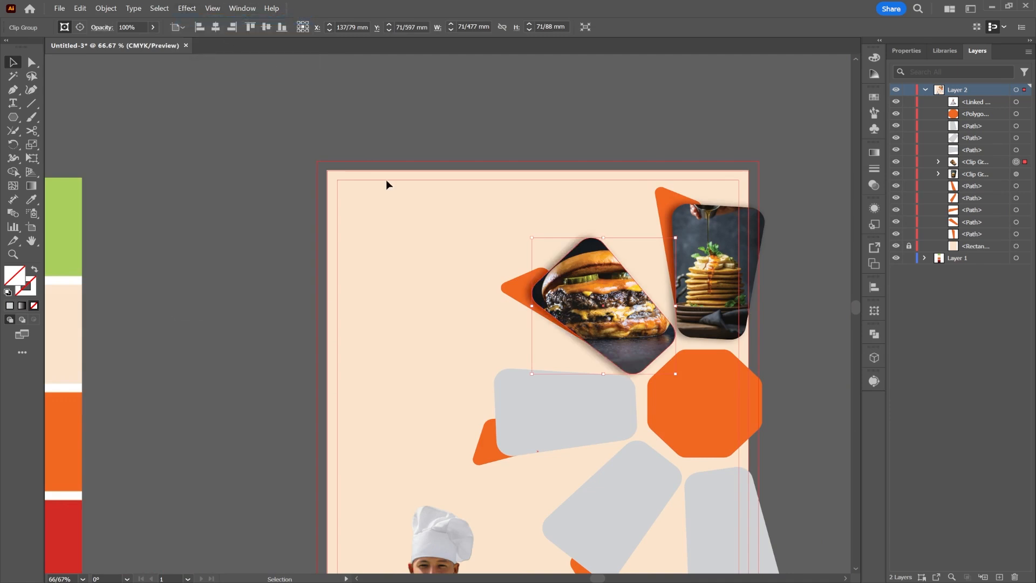
click(446, 284)
Apply the same drop shadow to the upper, tilted and right-hand grey petals.
scroll(536, 373, down, 1)
click(548, 391)
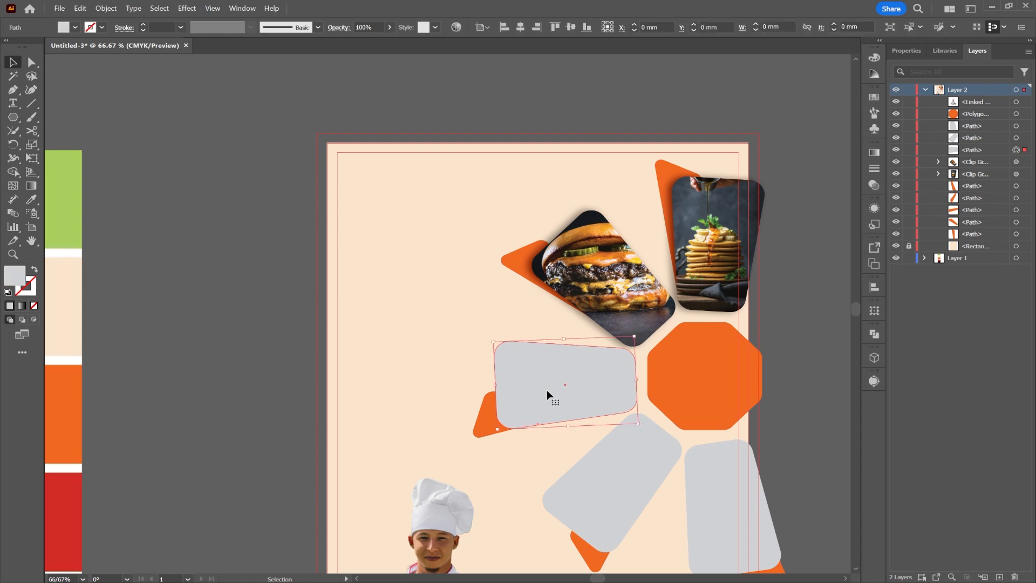
click(188, 8)
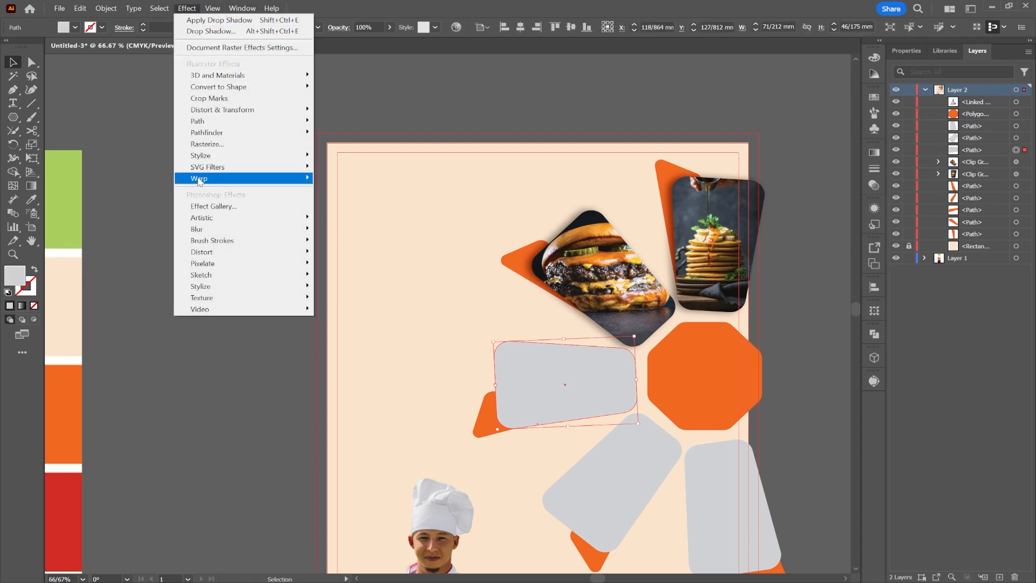
click(219, 20)
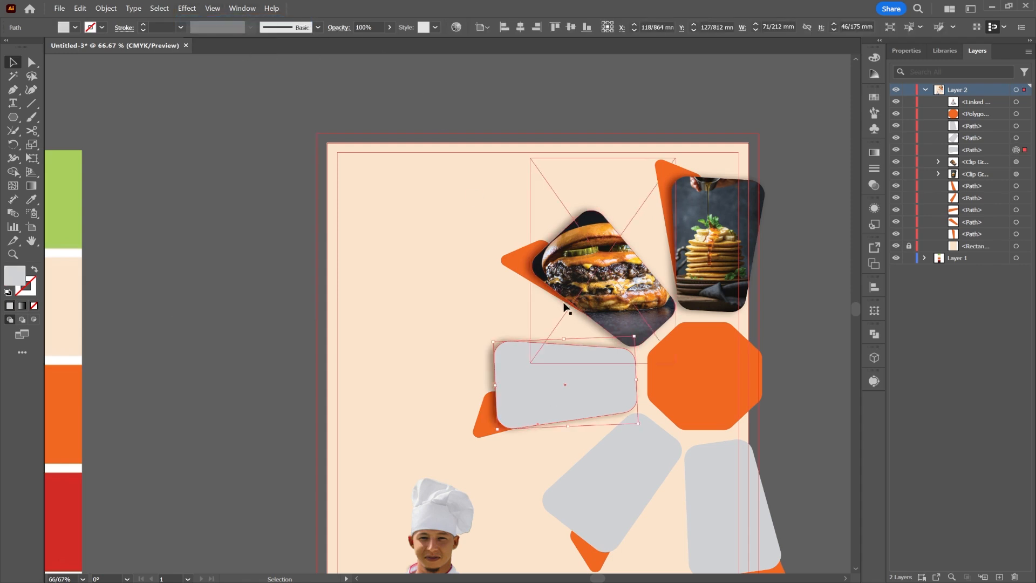
scroll(572, 310, down, 2)
click(610, 400)
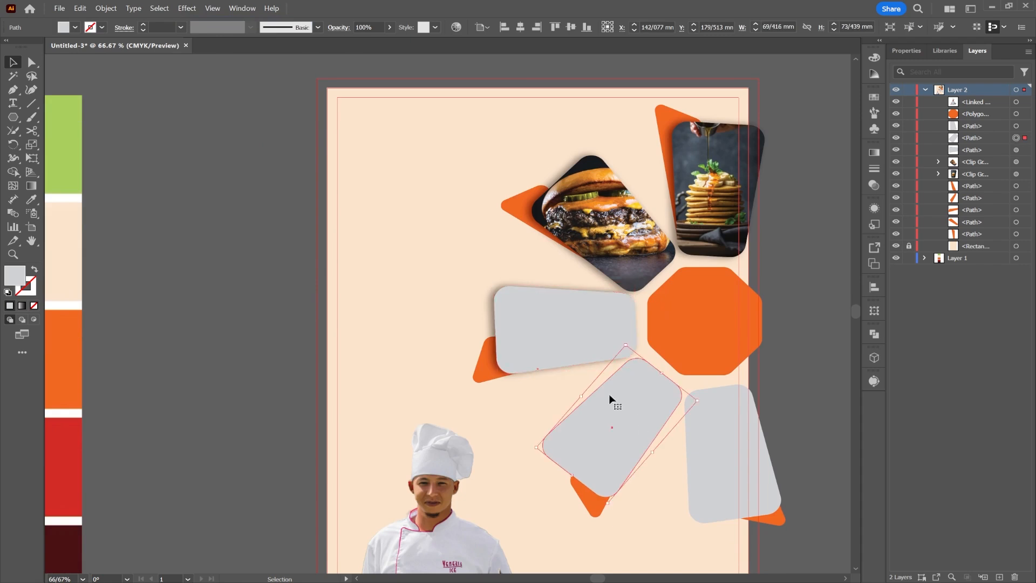
click(183, 8)
click(218, 20)
click(723, 455)
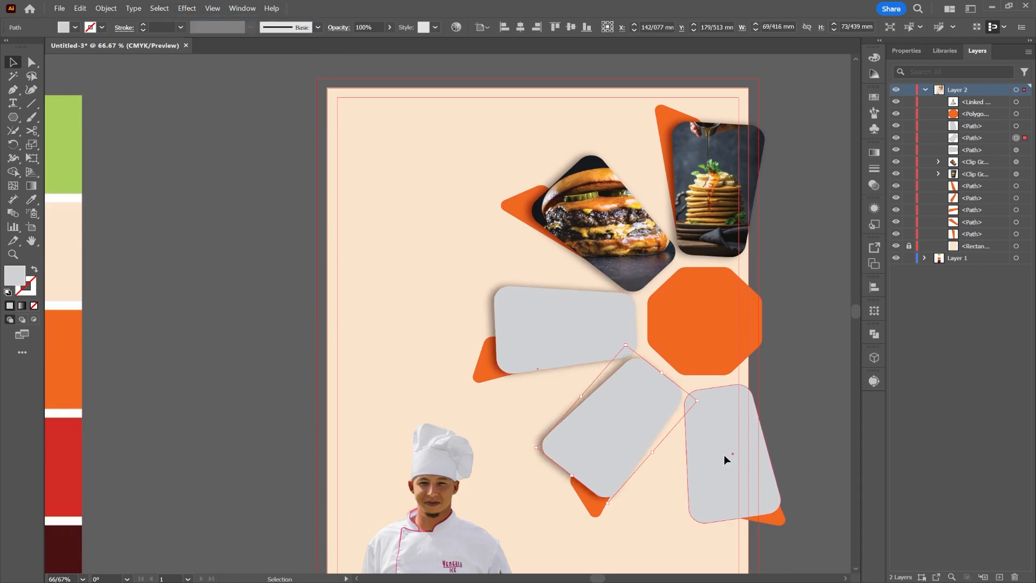
click(179, 9)
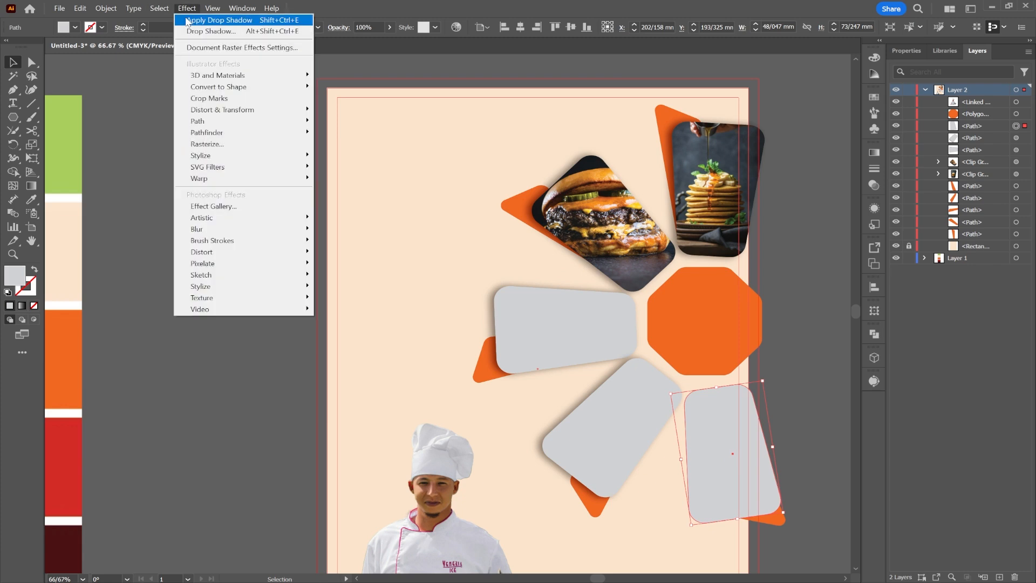
click(219, 20)
click(790, 233)
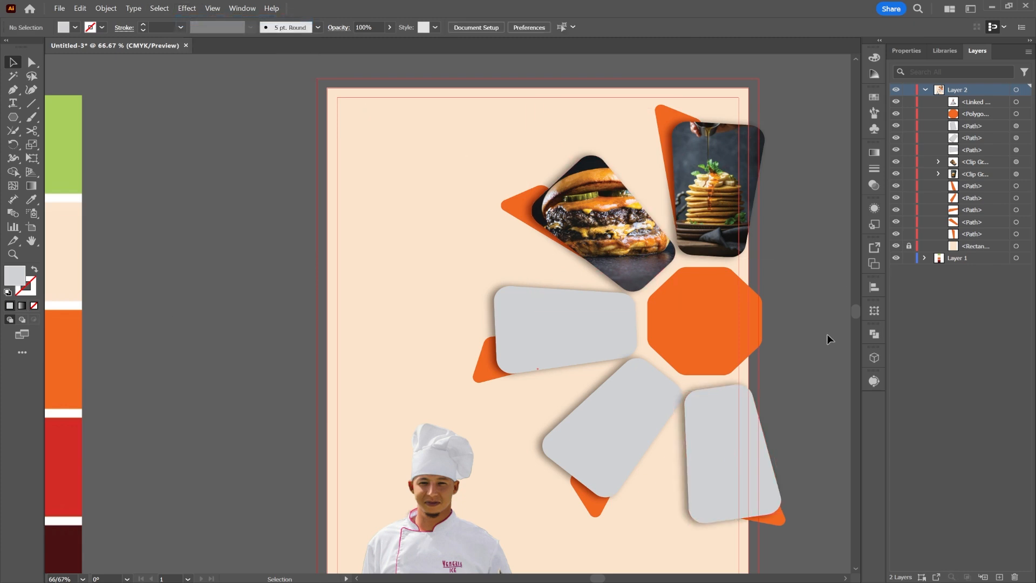
scroll(823, 329, down, 3)
scroll(779, 300, down, 2)
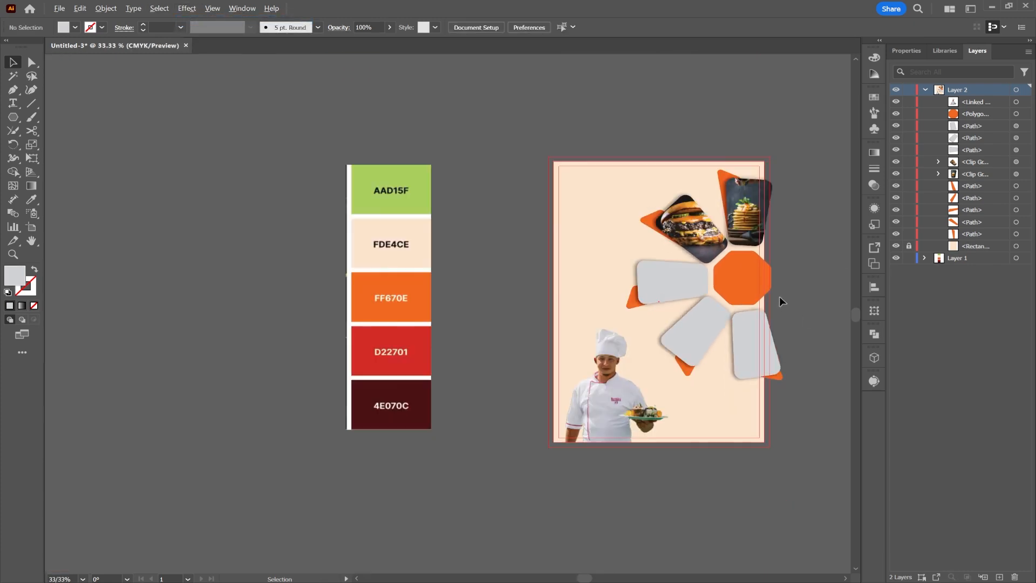
scroll(798, 267, up, 1)
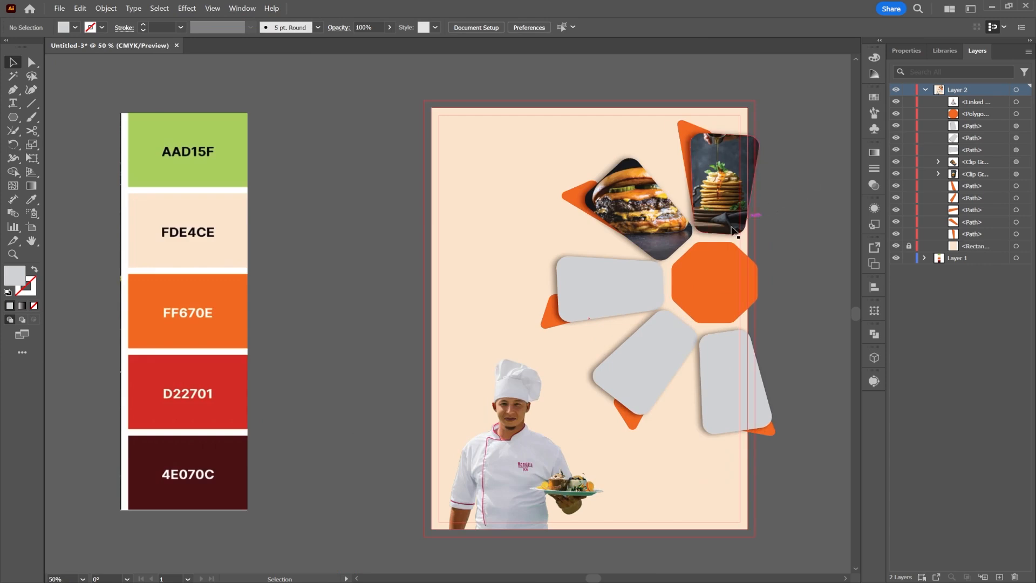
Place the pancake photo over the left grey rounded shape.
click(597, 277)
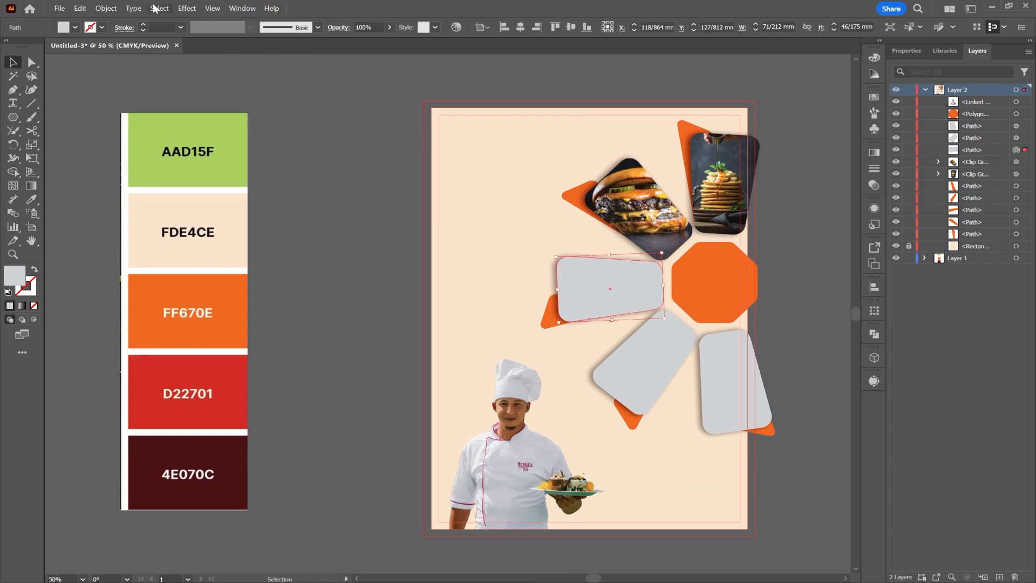
click(59, 8)
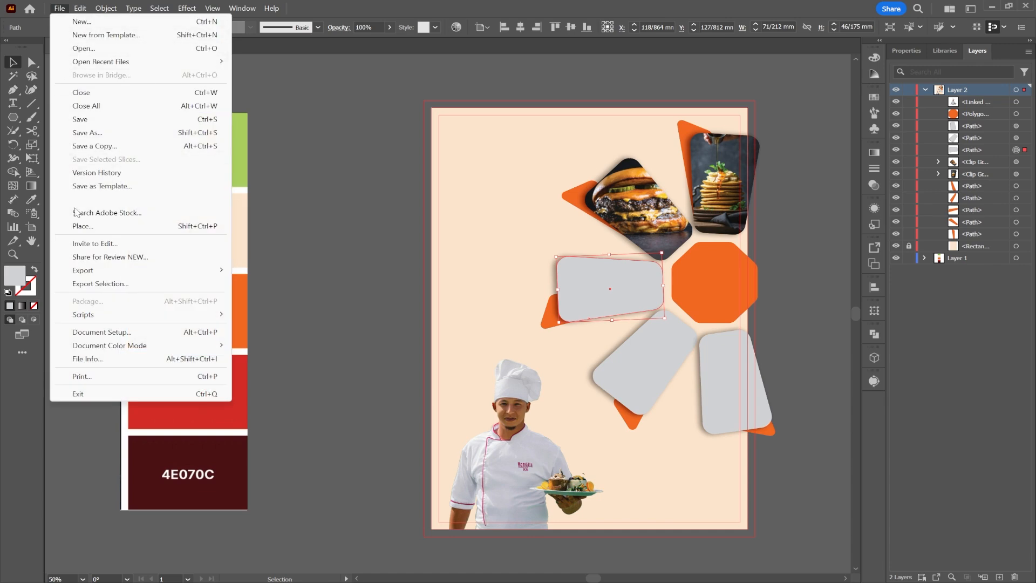
click(181, 226)
click(335, 203)
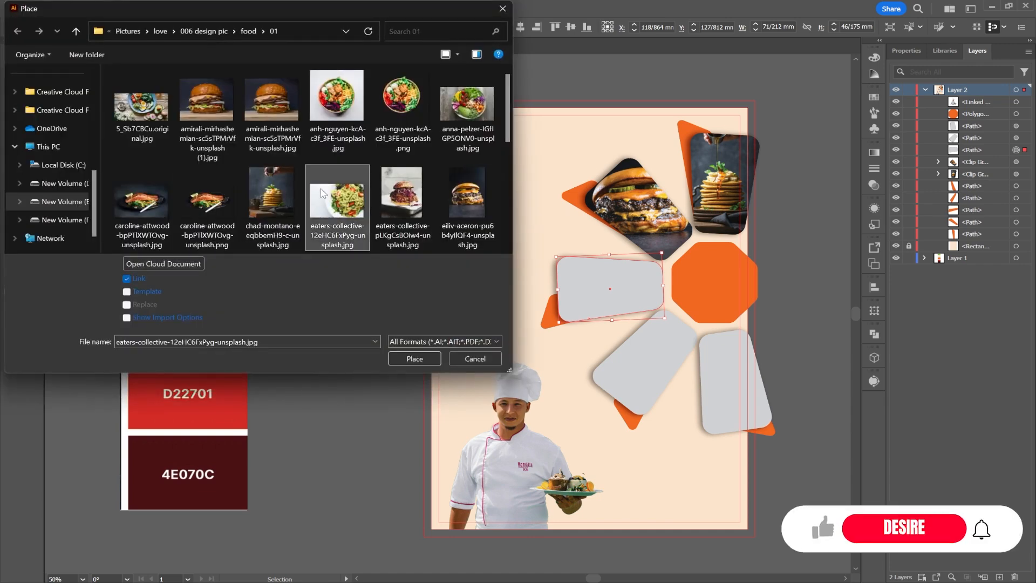
scroll(305, 216, down, 2)
scroll(299, 217, down, 1)
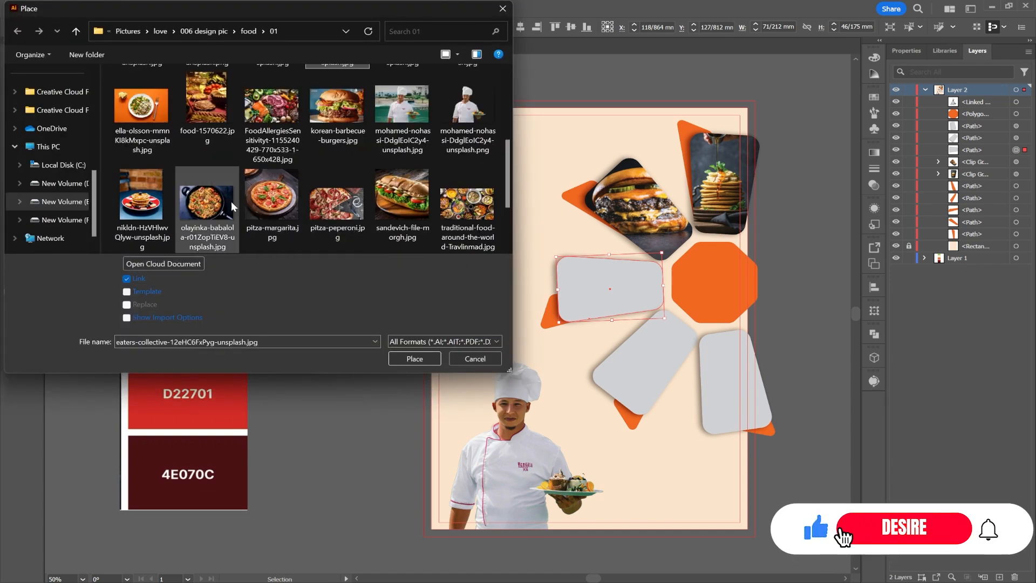
double_click(153, 202)
drag(541, 241, 735, 392)
drag(621, 327, 622, 274)
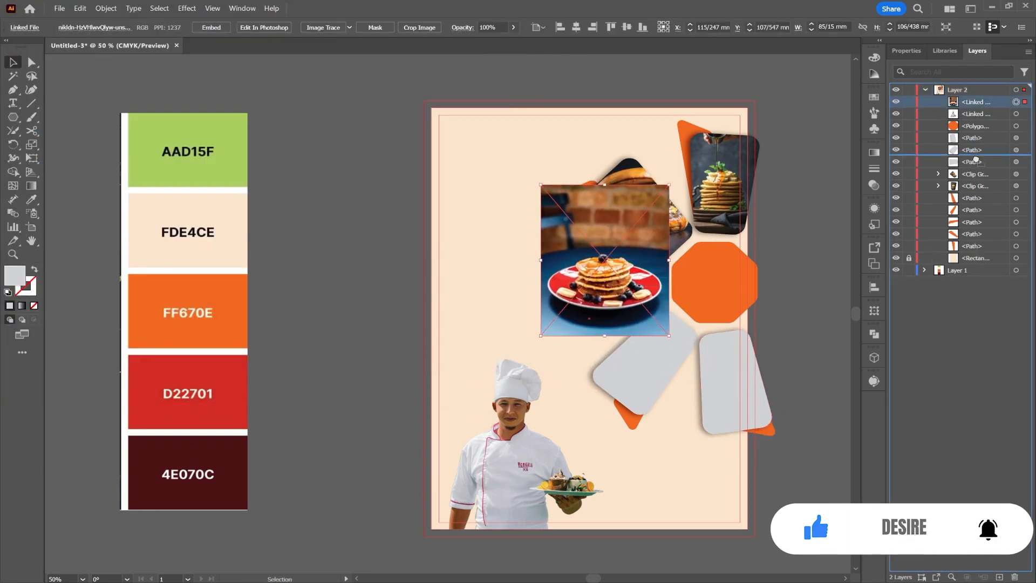
Stack the pancake photo beneath the grey shape and clip it with Make Clipping Mask.
drag(971, 102, 996, 155)
right_click(583, 273)
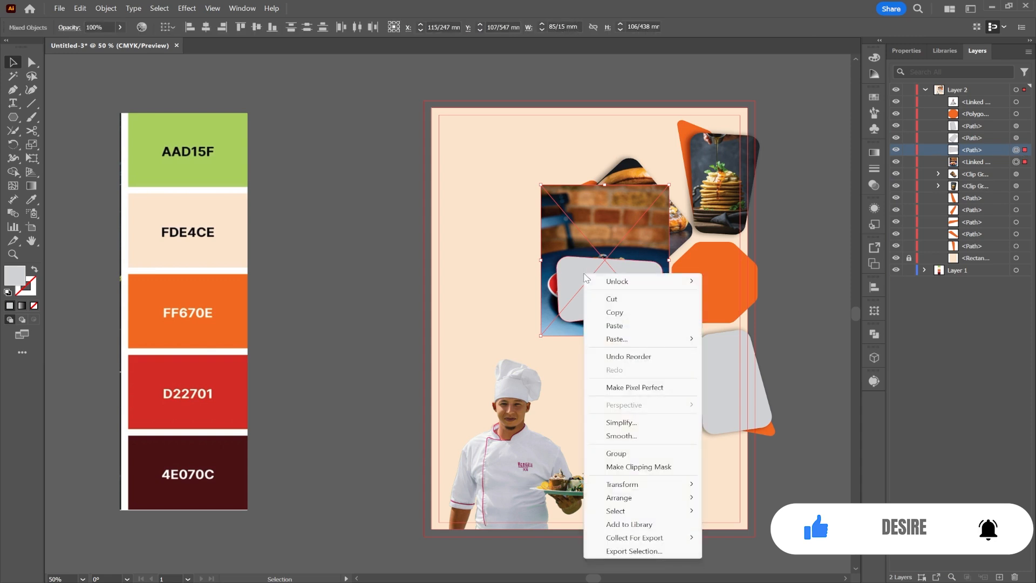
click(628, 449)
double_click(621, 286)
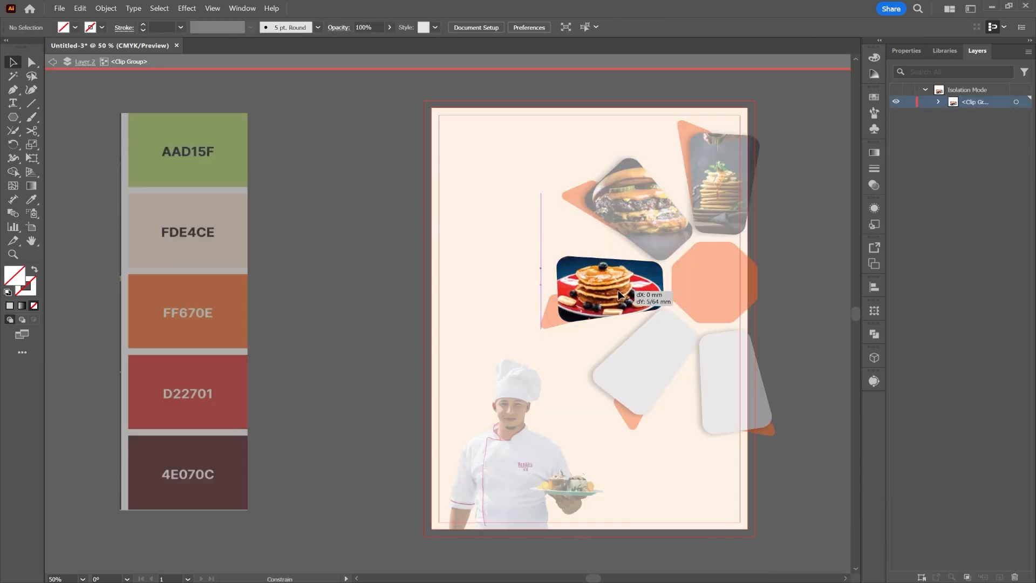
double_click(804, 281)
click(649, 341)
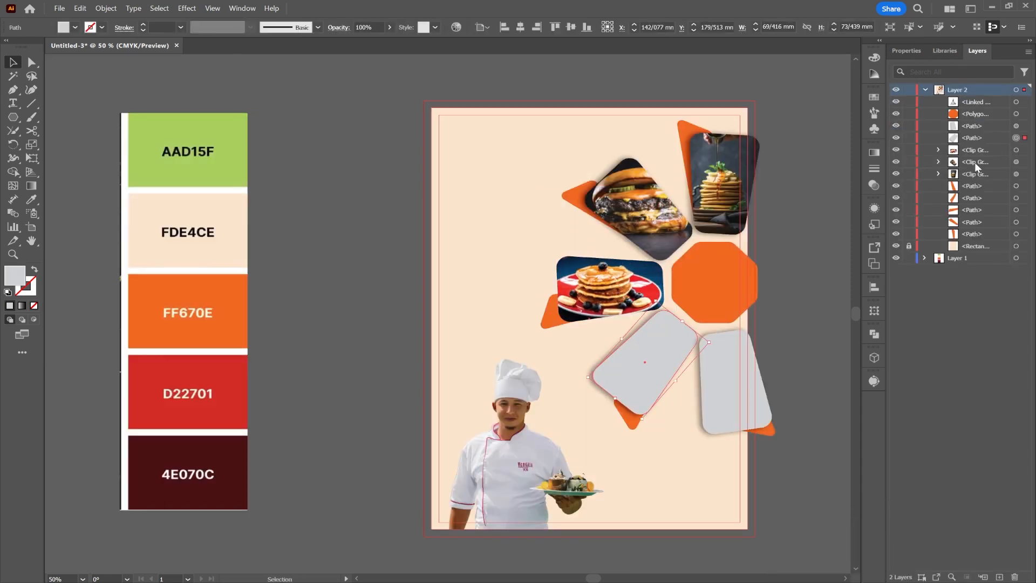
Place the pizza-peperoni.jpg photo over the lower-left grey shape.
click(59, 8)
click(100, 225)
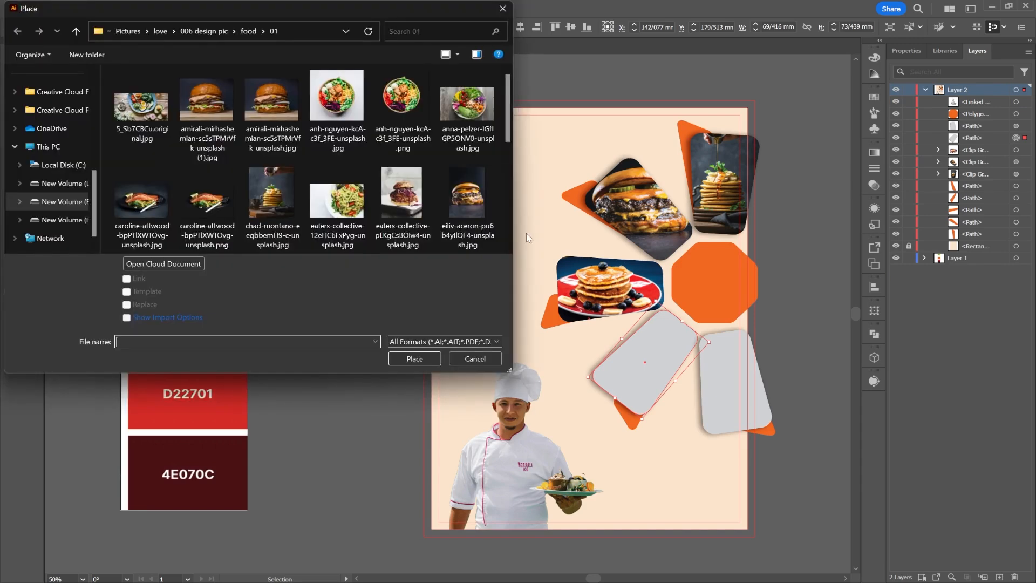
scroll(267, 230, down, 2)
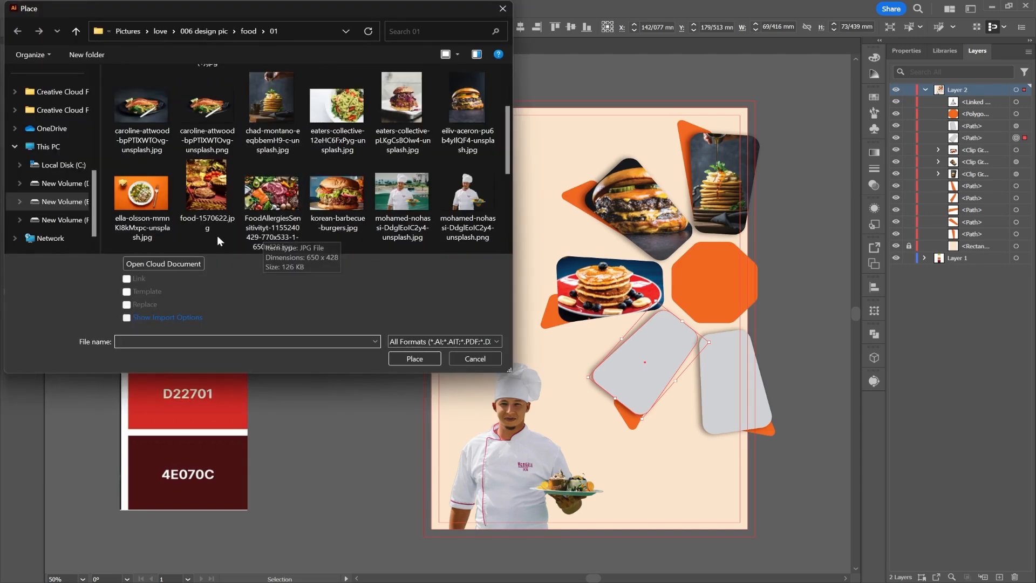
scroll(217, 235, down, 2)
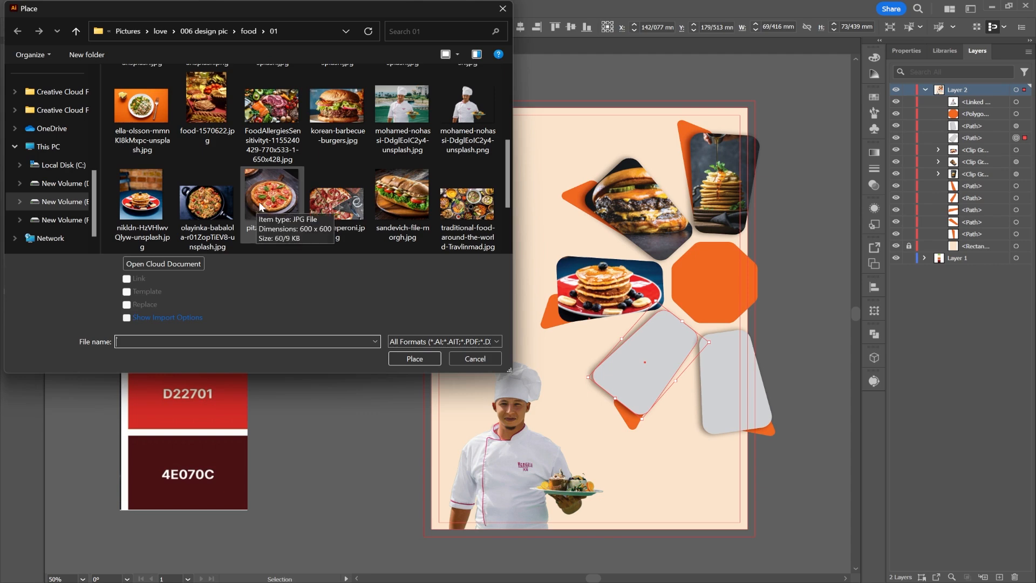
double_click(337, 204)
drag(733, 464, 767, 482)
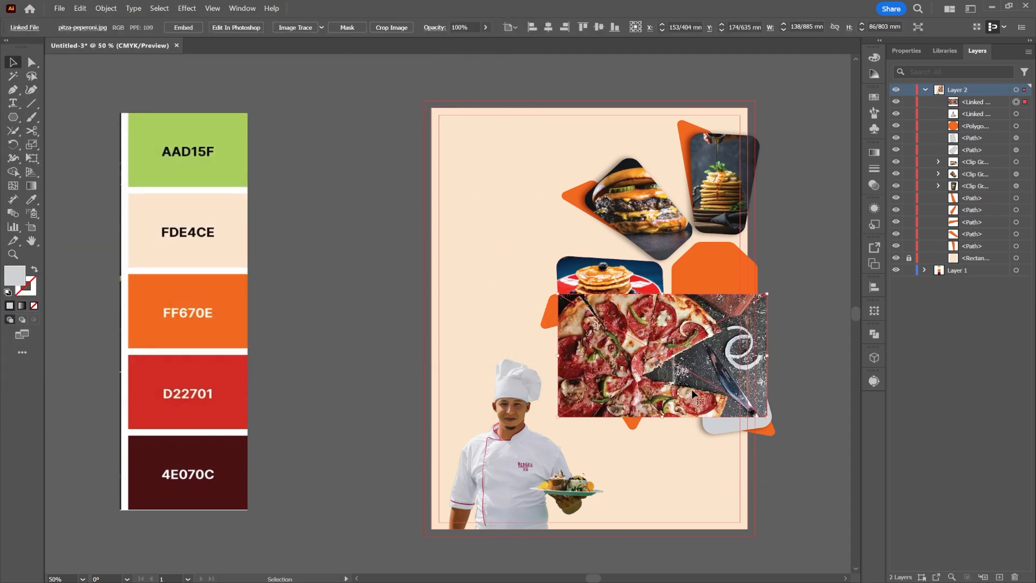
mouse_move(703, 376)
mouse_down()
mouse_move(748, 418)
mouse_move(700, 389)
mouse_up()
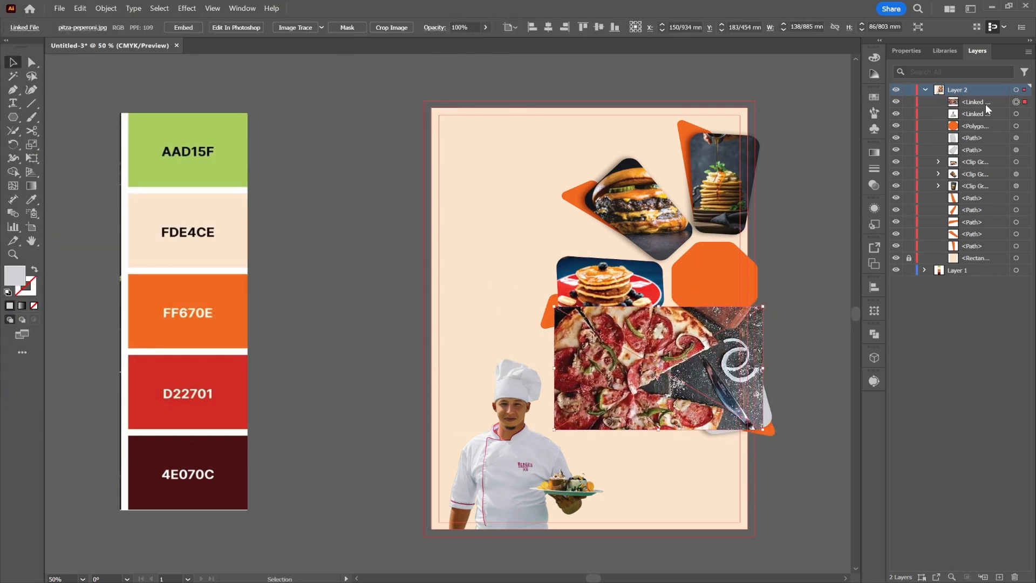
Clip the pizza photo into its grey shape and reposition it inside the frame.
drag(985, 105, 977, 155)
shift+click(656, 356)
right_click(663, 352)
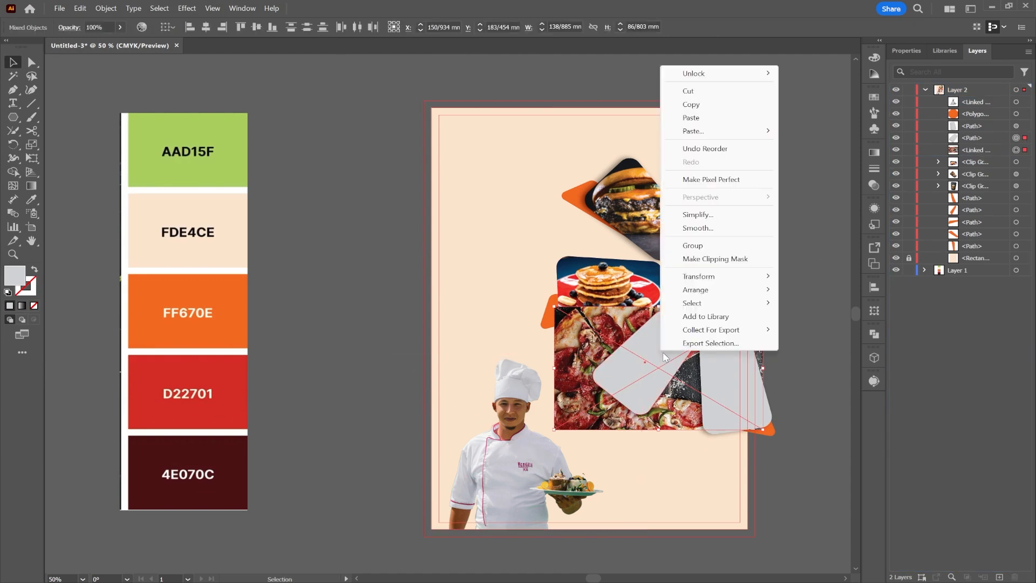
click(715, 258)
double_click(662, 361)
drag(662, 361, 638, 370)
double_click(815, 292)
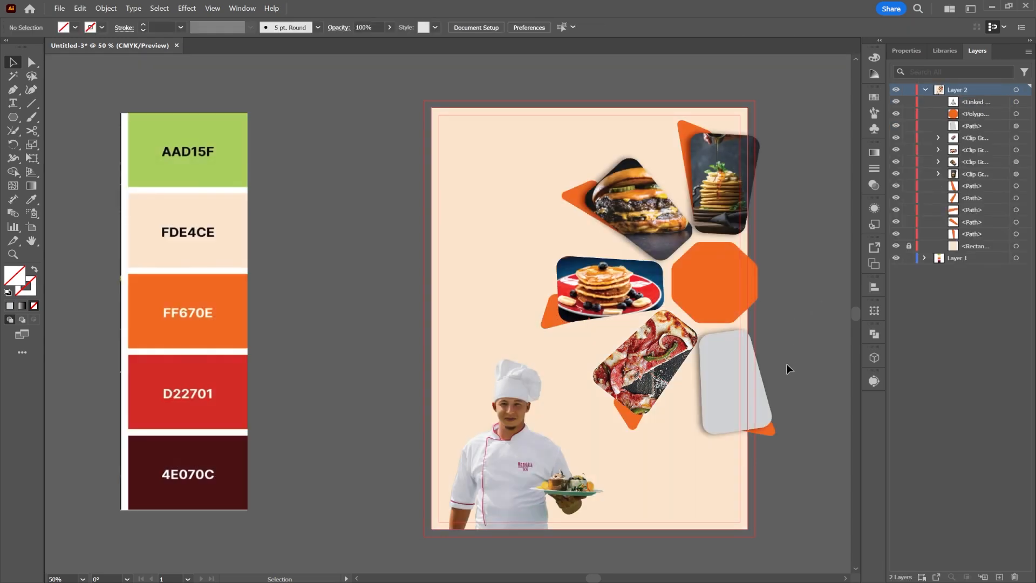
Place the food-1570622.jpg grilled food photo over the right grey shape.
click(736, 398)
click(58, 8)
click(110, 221)
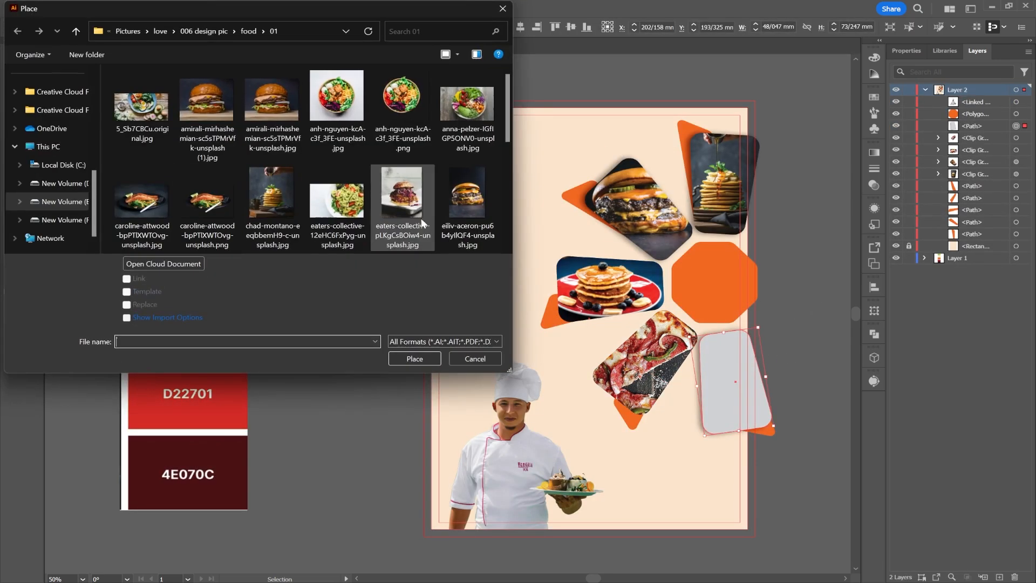
scroll(302, 212, down, 2)
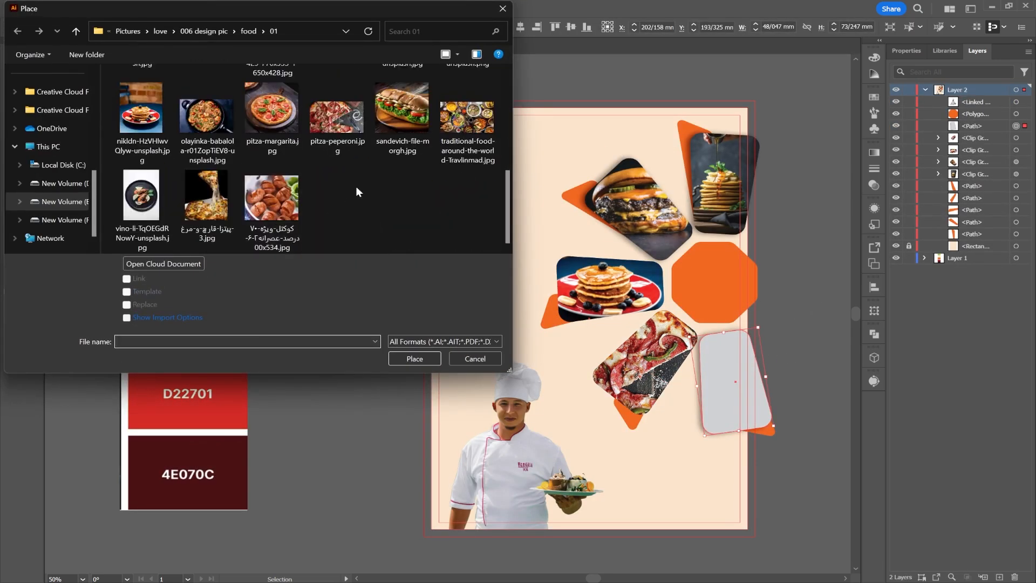
scroll(408, 167, up, 2)
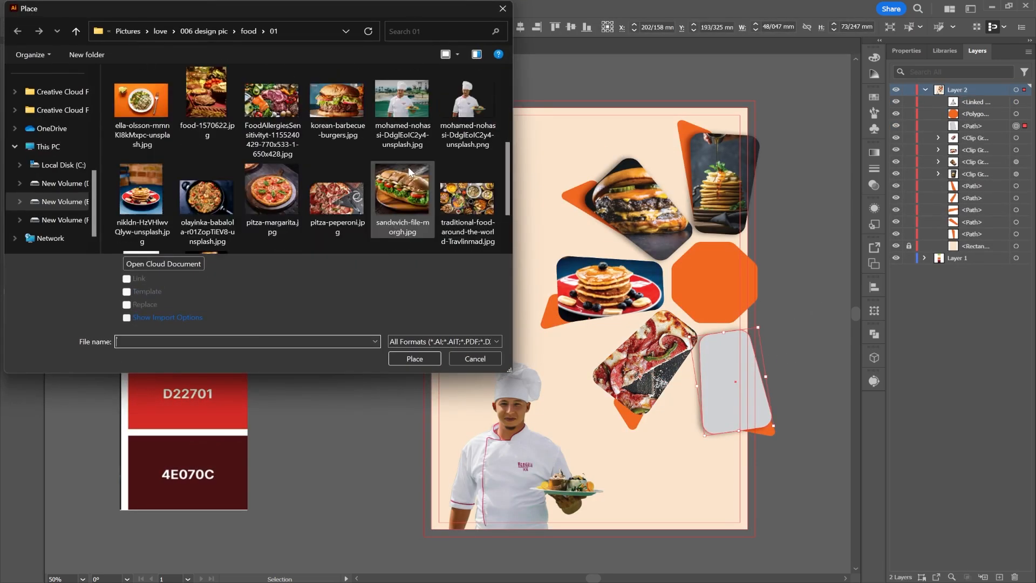
double_click(208, 105)
drag(757, 432, 784, 443)
Stack the grilled food photo beneath its grey shape and apply a clipping mask.
drag(989, 101, 997, 143)
shift+click(1017, 125)
right_click(716, 381)
click(788, 289)
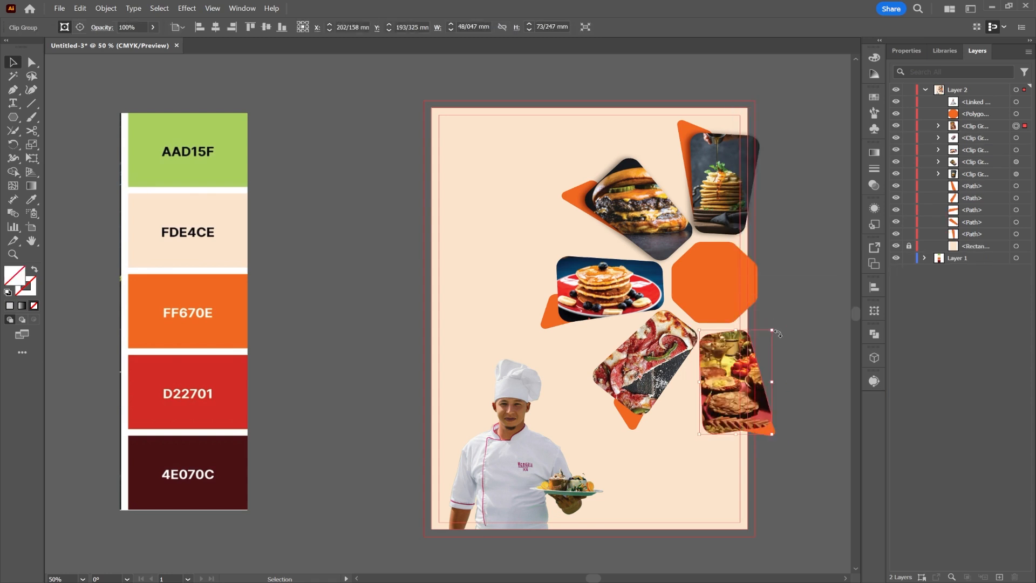
click(802, 332)
click(737, 270)
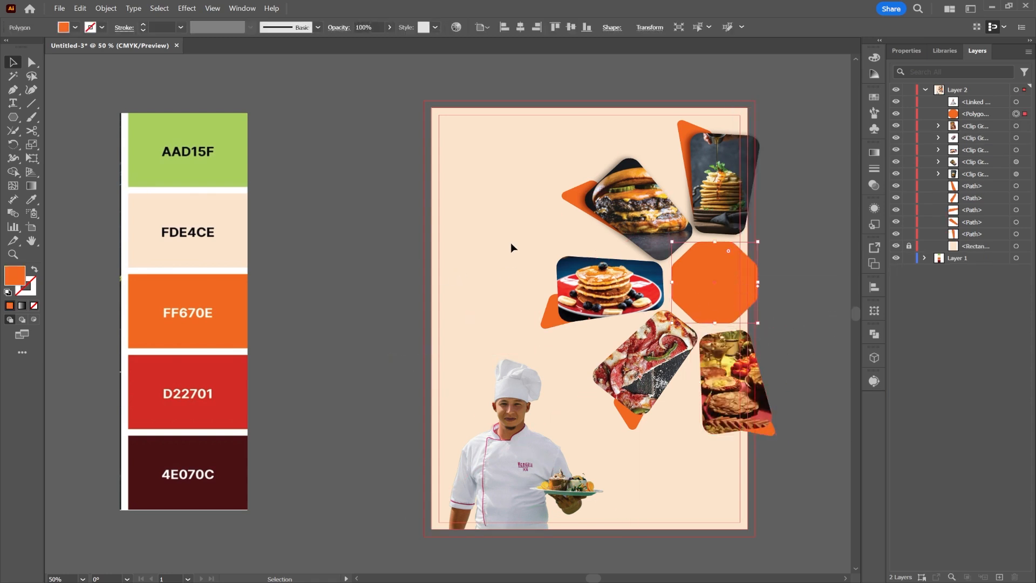
click(509, 211)
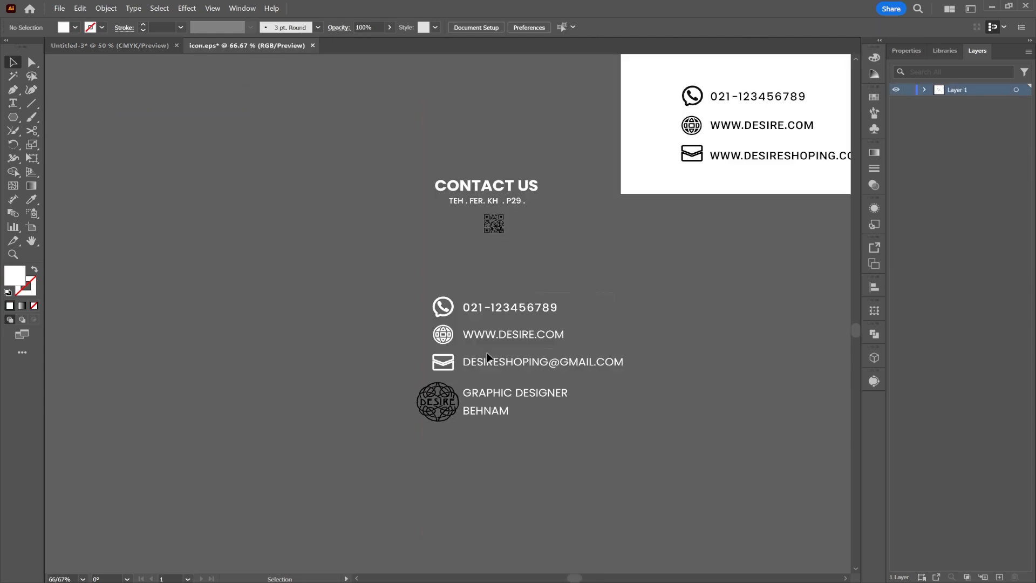
Copy the contact details and QR code into the poster document.
click(487, 356)
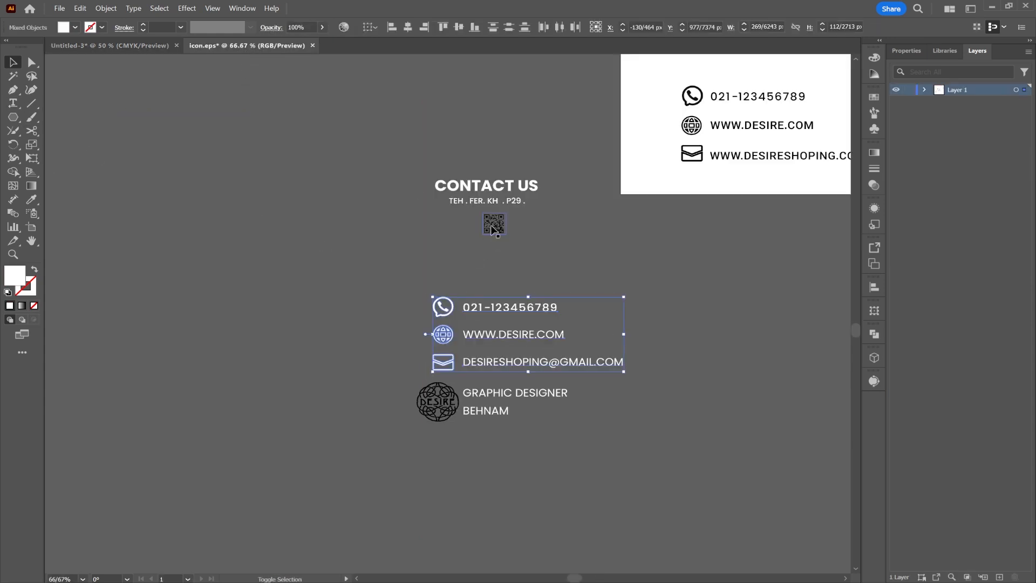
shift+click(493, 224)
key(ctrl+c)
click(151, 45)
key(ctrl+v)
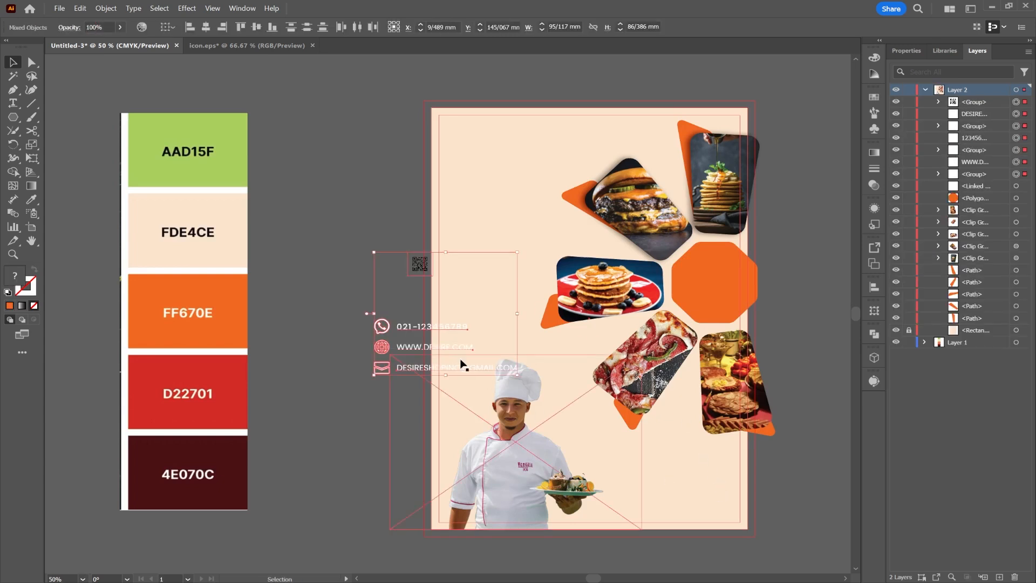
drag(408, 331, 296, 342)
Recolour the contact icons and text dark red 4E070C and move them bottom-right.
click(316, 353)
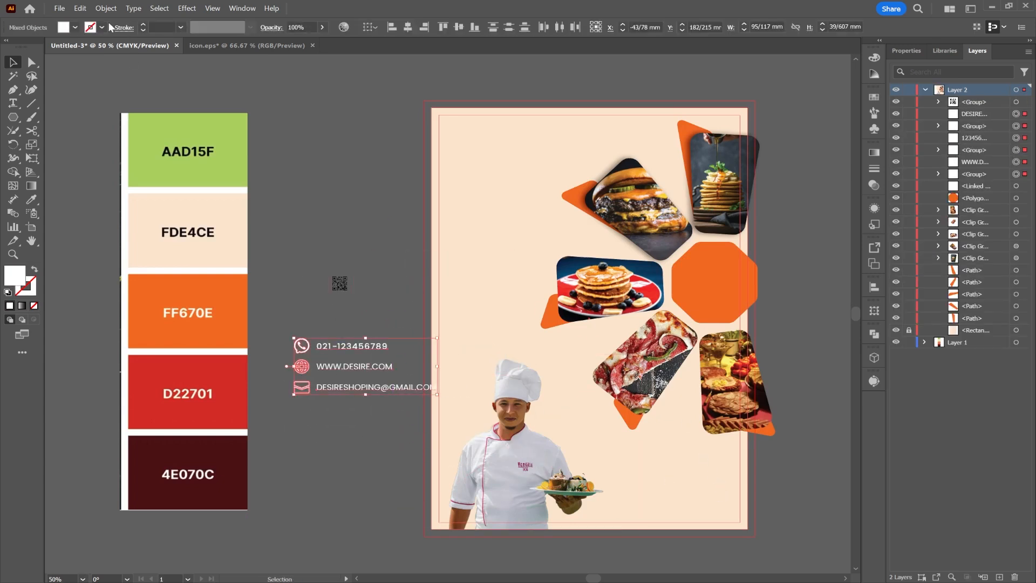
click(29, 200)
click(183, 486)
key(v)
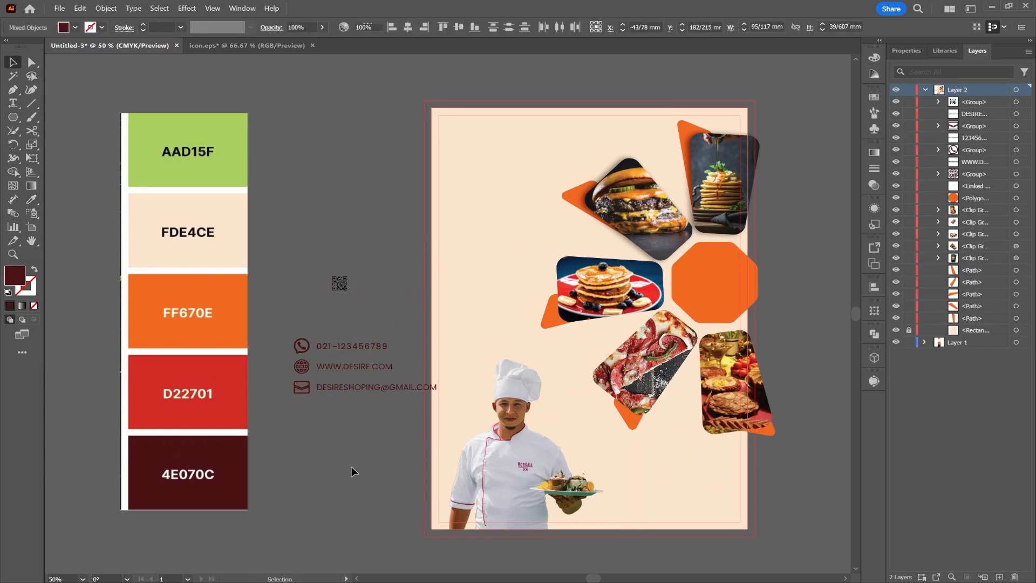
drag(296, 361, 673, 490)
click(801, 481)
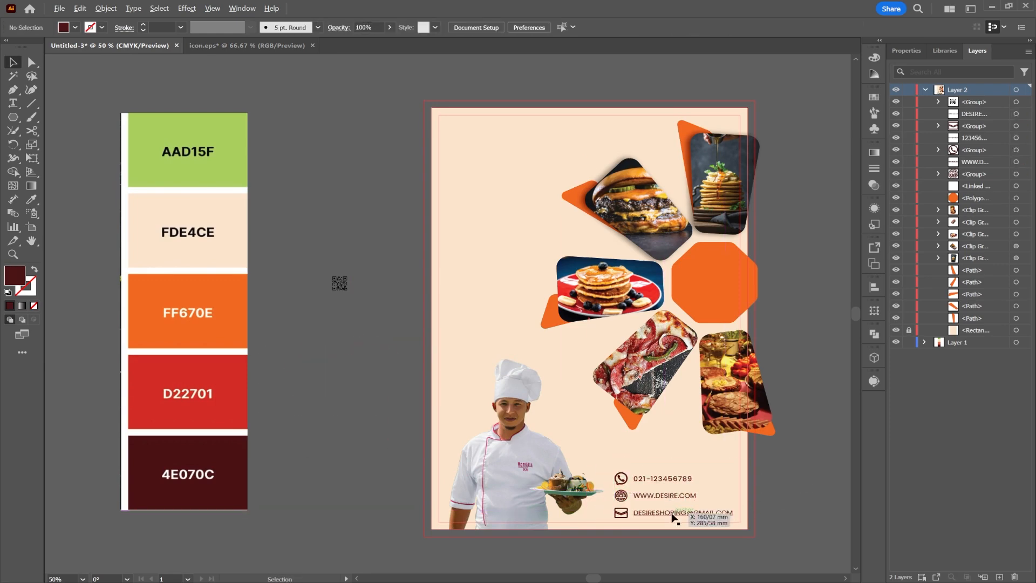
Move the QR code beside the phone number and website lines.
scroll(673, 513, up, 2)
scroll(618, 371, down, 4)
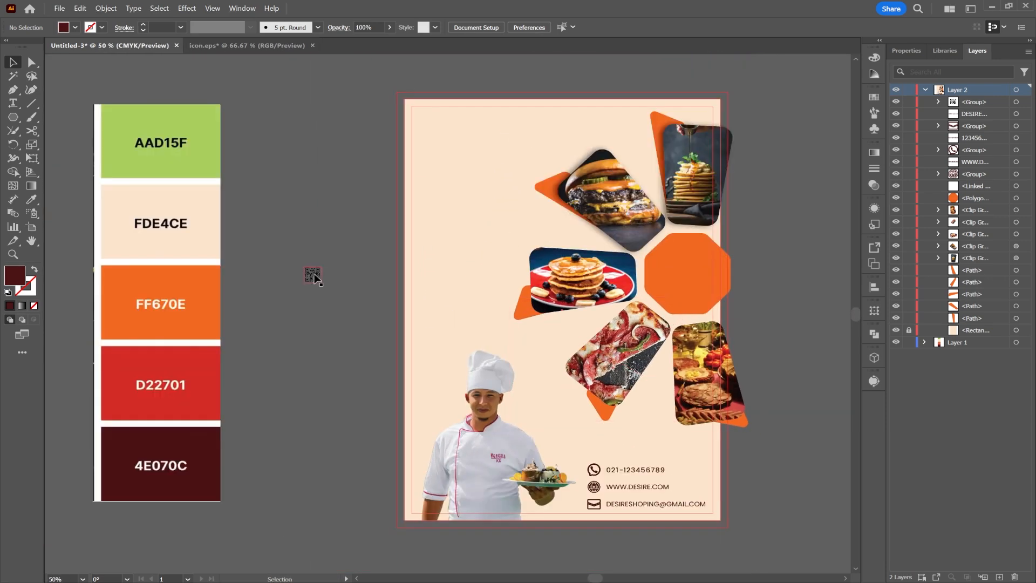
drag(315, 276, 696, 479)
scroll(695, 481, up, 3)
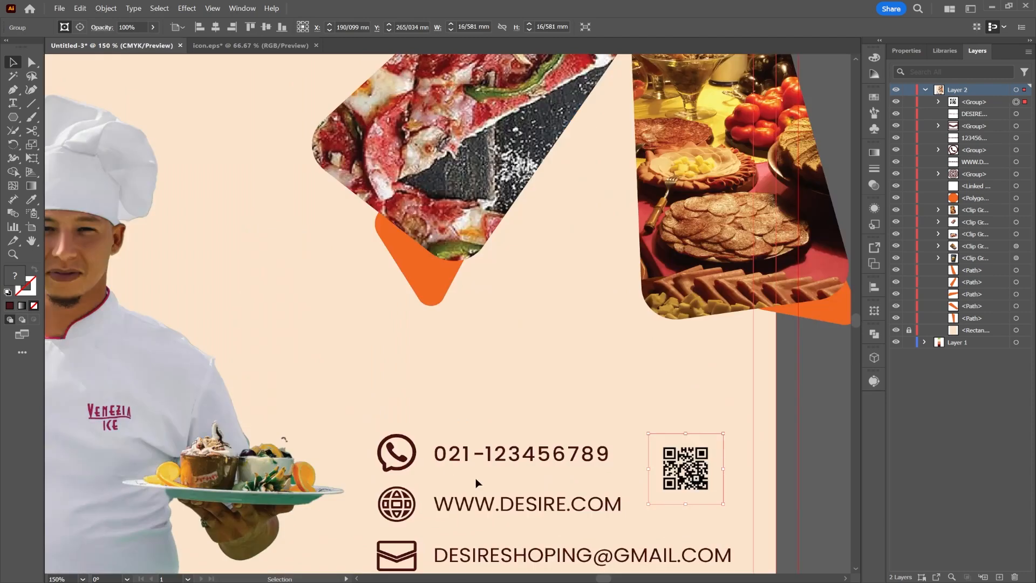
Select the contact icons and texts without the chef image and shift them slightly down-right.
scroll(477, 481, down, 2)
drag(497, 512, 388, 361)
click(605, 497)
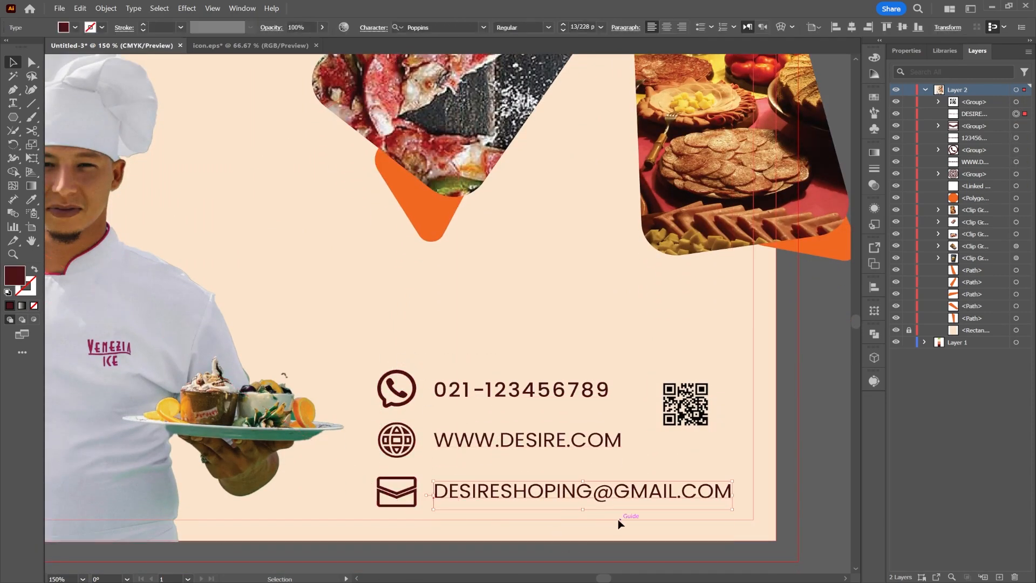
drag(423, 324, 353, 331)
shift+click(140, 317)
drag(570, 489, 573, 498)
Enlarge the QR code, nudge it right, and bring up the icon.eps document.
click(690, 410)
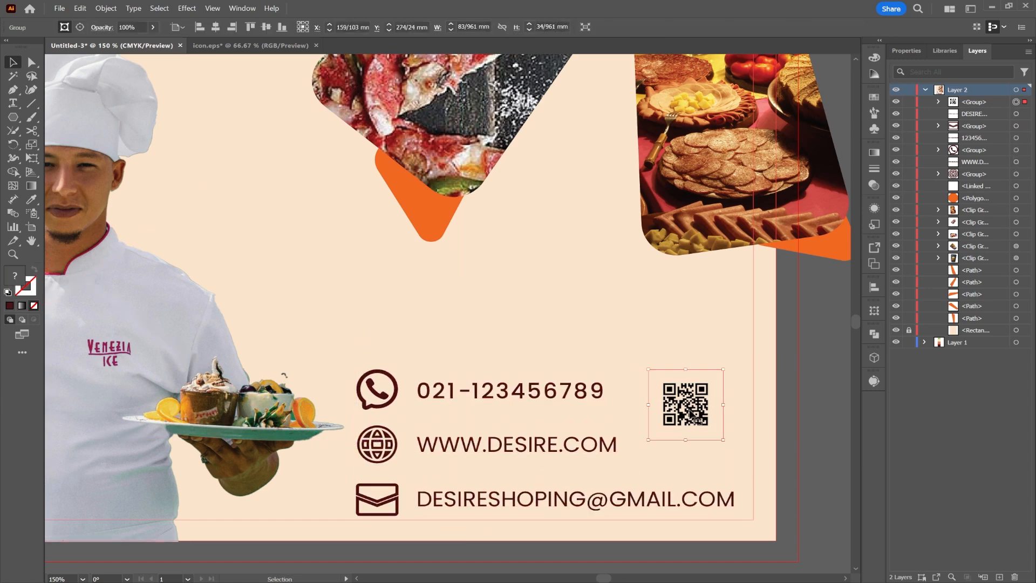
drag(723, 442, 679, 431)
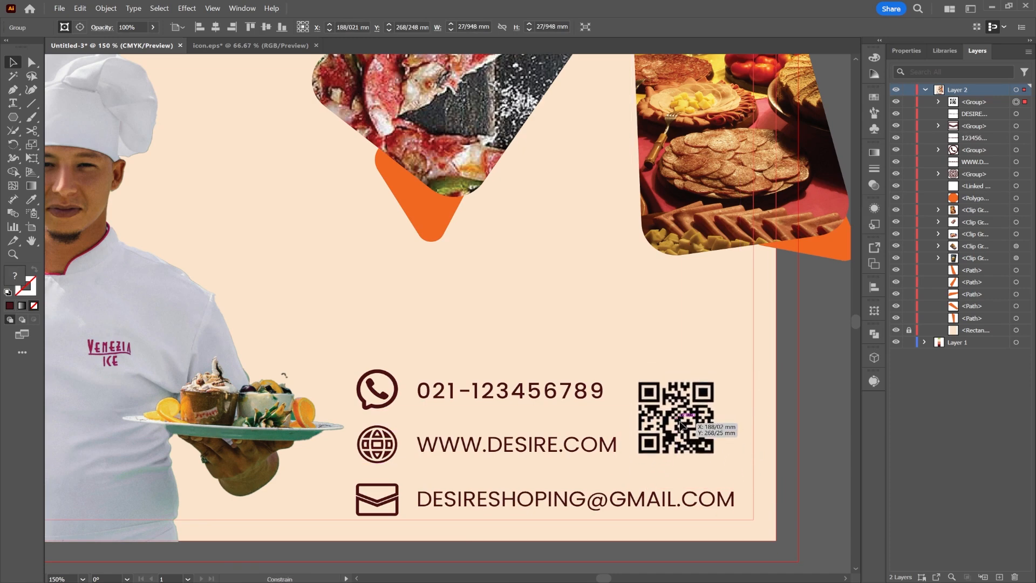
drag(740, 477, 766, 500)
click(534, 363)
scroll(534, 364, down, 2)
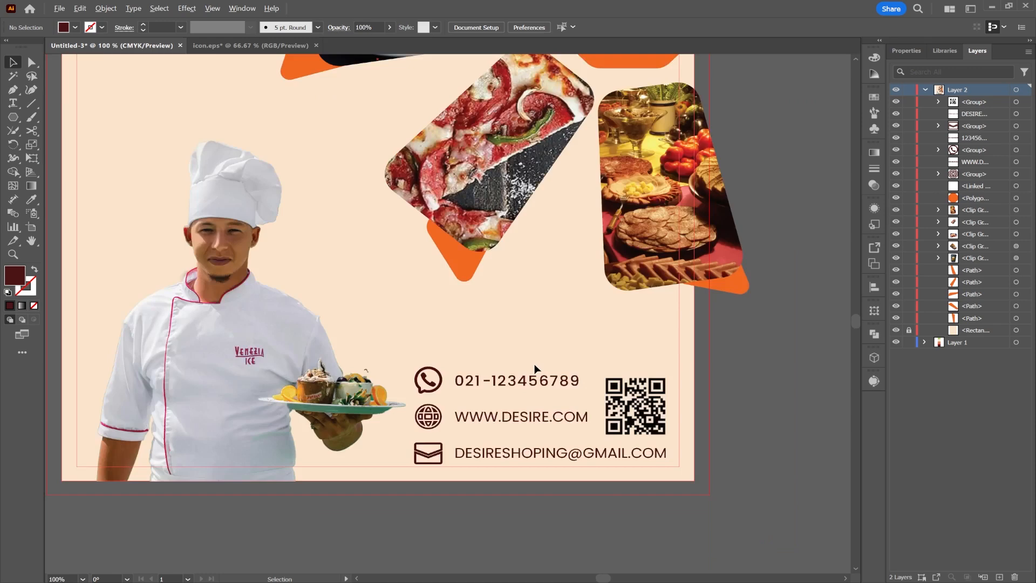
drag(533, 326, 685, 390)
drag(757, 461, 766, 461)
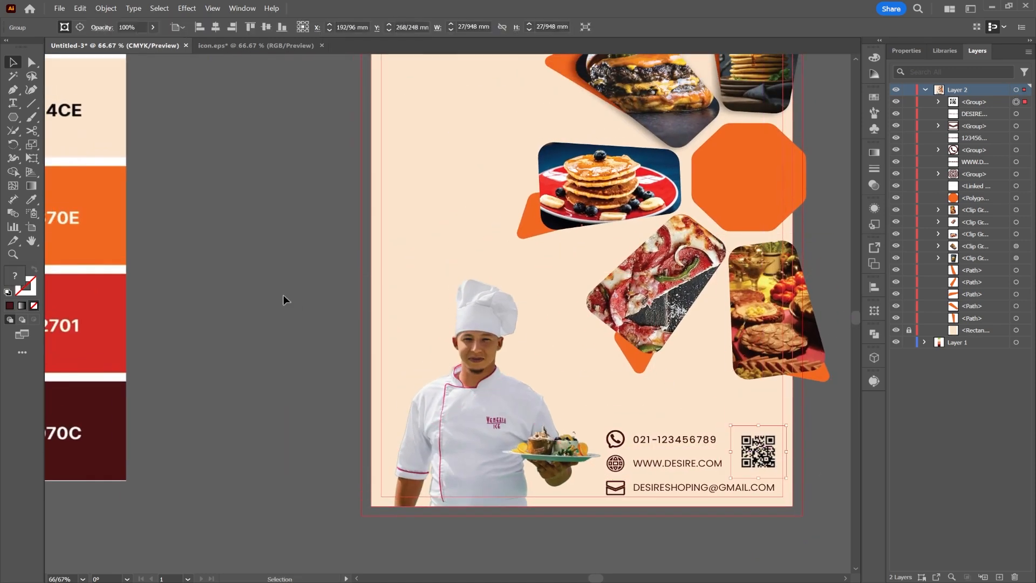
scroll(513, 342, down, 1)
click(259, 45)
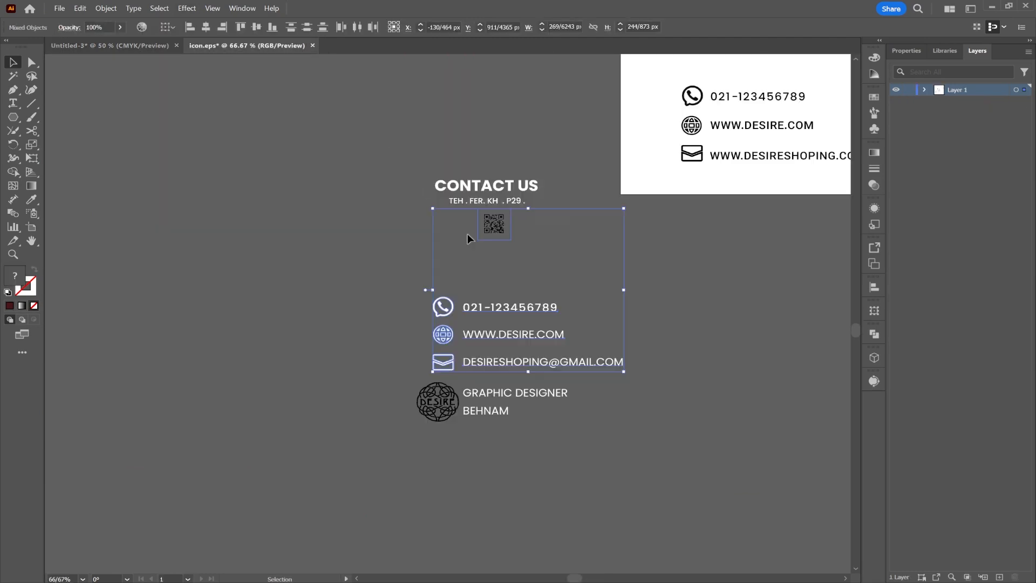
Paste the CONTACT US heading into the poster above the phone number.
click(467, 234)
click(141, 45)
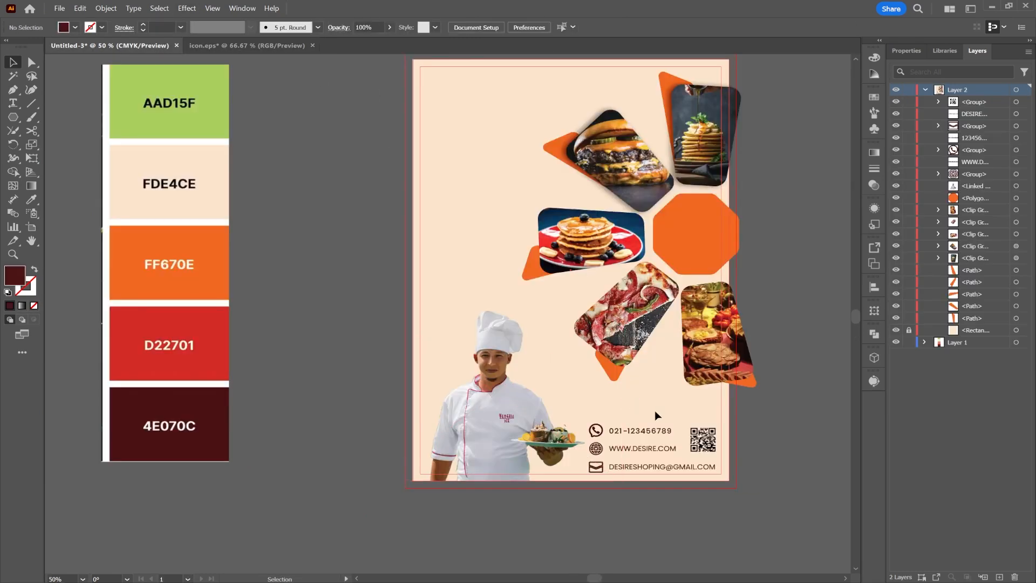
key(ctrl+v)
drag(433, 309, 629, 409)
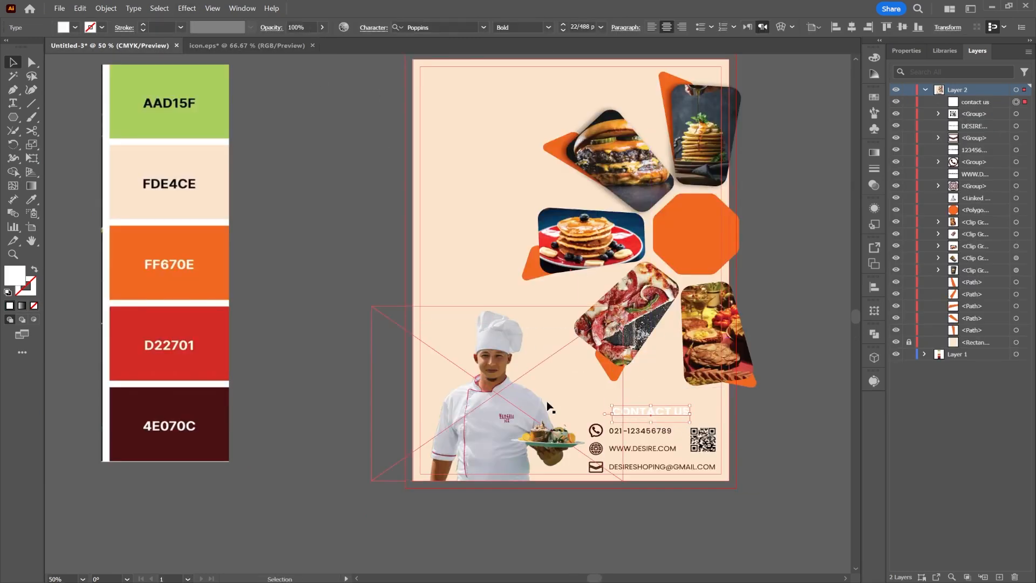
Colour CONTACT US dark red 4E070C and size it to about 23 pt.
click(31, 199)
click(169, 426)
drag(695, 411, 742, 418)
drag(598, 412, 593, 413)
mouse_move(651, 411)
mouse_down()
mouse_move(655, 394)
mouse_move(655, 403)
mouse_up()
mouse_move(642, 409)
mouse_down()
mouse_move(616, 409)
mouse_move(641, 413)
mouse_up()
click(782, 387)
click(762, 426)
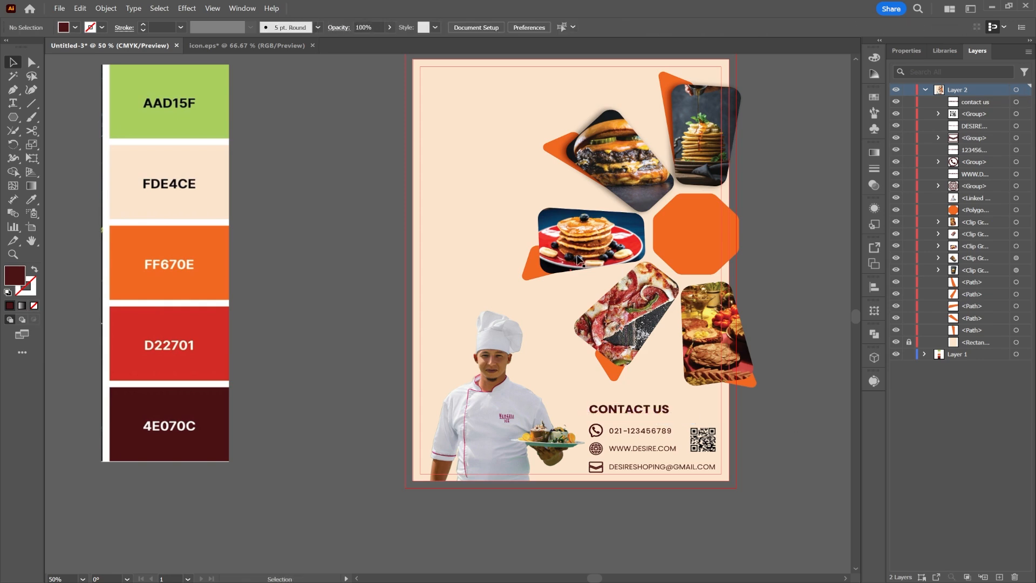
drag(583, 219, 625, 297)
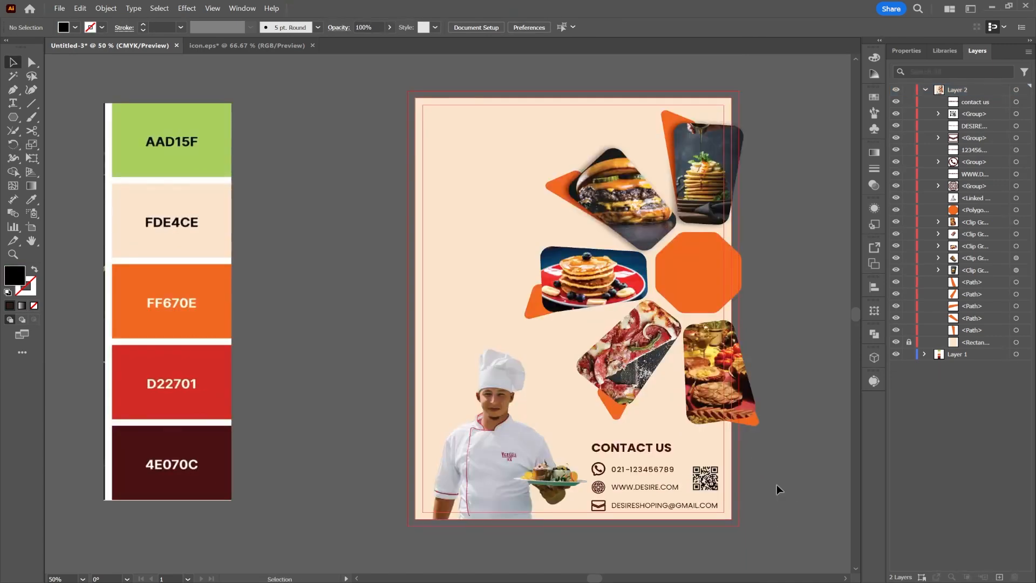
Type the two-line title GREET TASTY onto the artboard.
click(13, 103)
click(457, 152)
text(greet)
key(Return)
text(tasty)
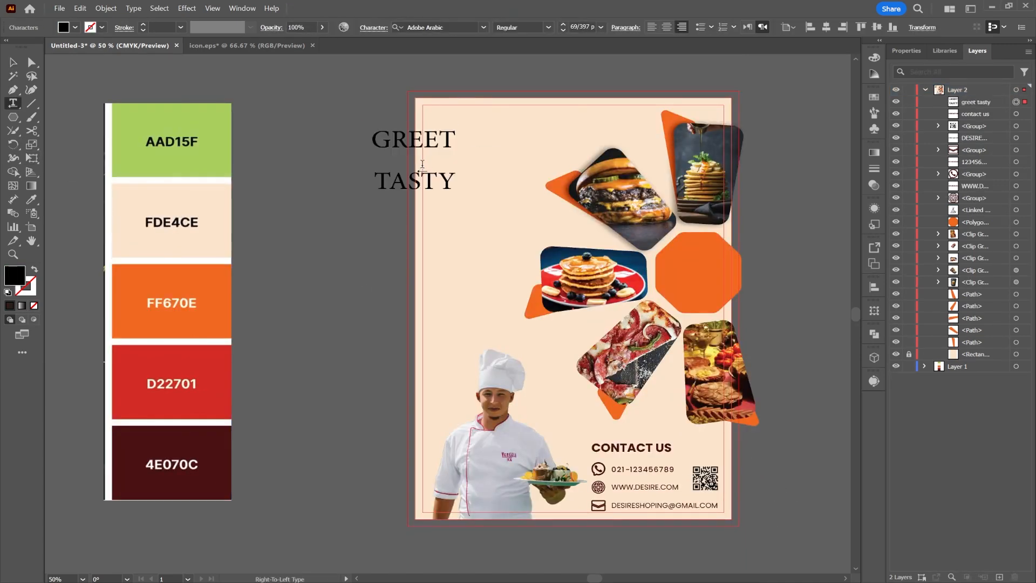
drag(448, 140, 527, 149)
Set the title to Anton Regular, enlarge it to 88 pt, and colour it red D22701.
click(484, 27)
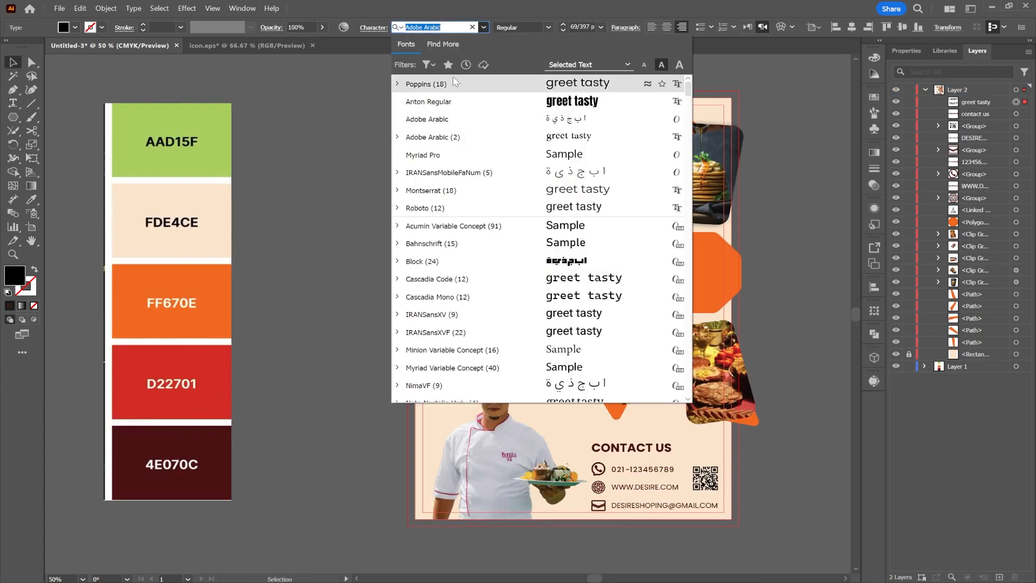
click(436, 100)
drag(501, 186, 510, 232)
click(32, 199)
click(224, 377)
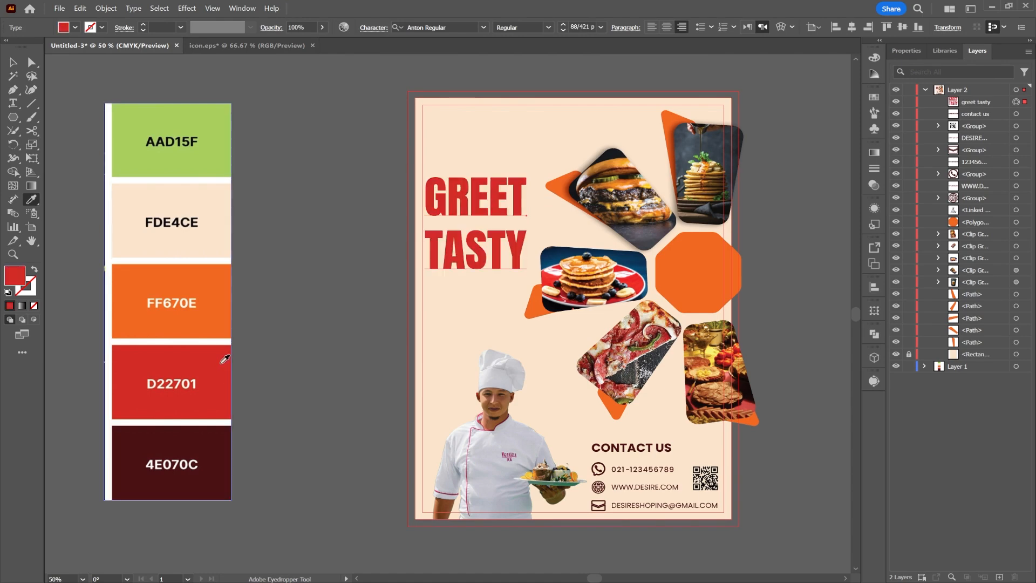
click(19, 63)
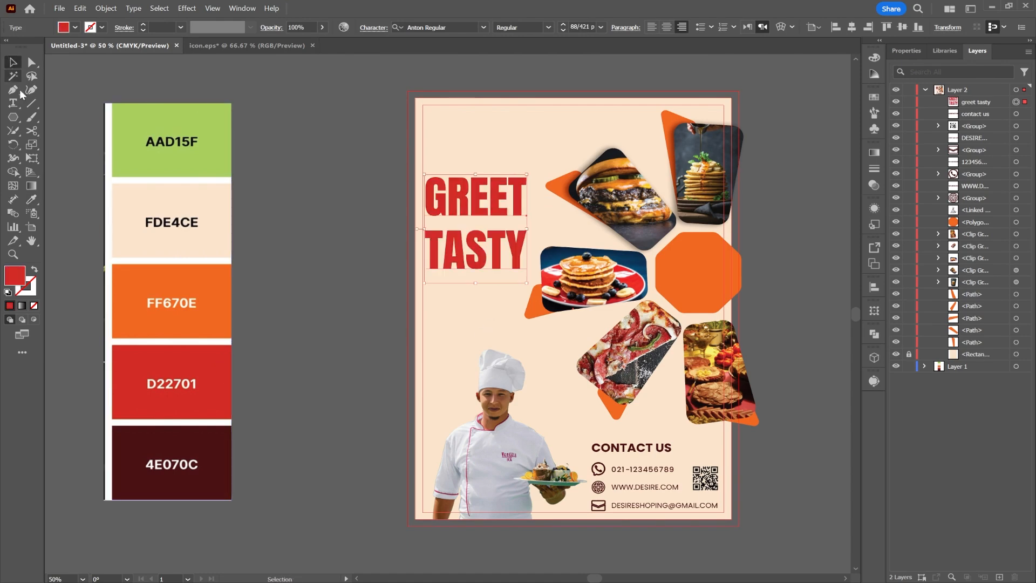
Draw a Poppins Light area-type text box below the title, flowing left to right.
click(87, 93)
key(t)
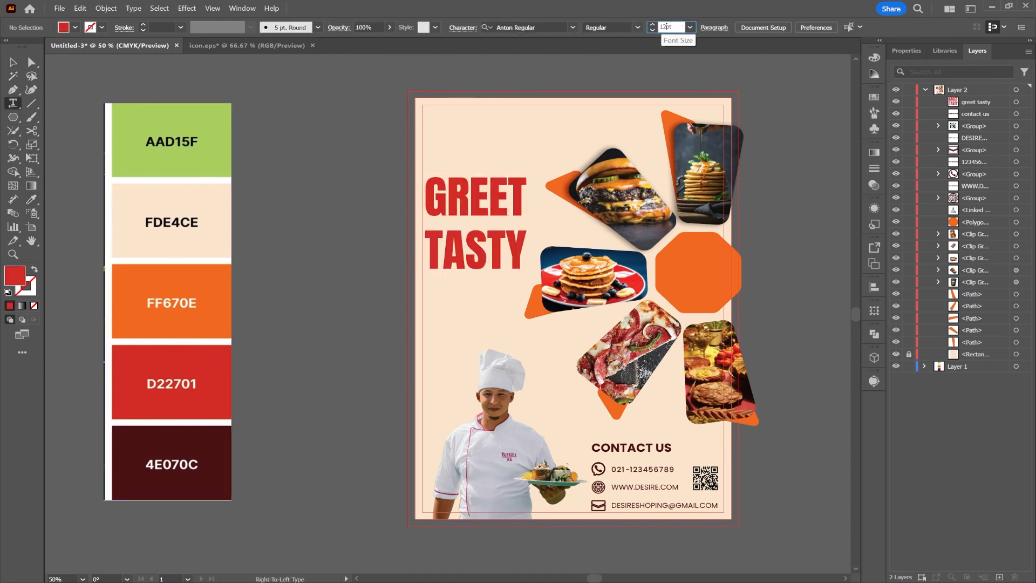
click(572, 27)
click(520, 101)
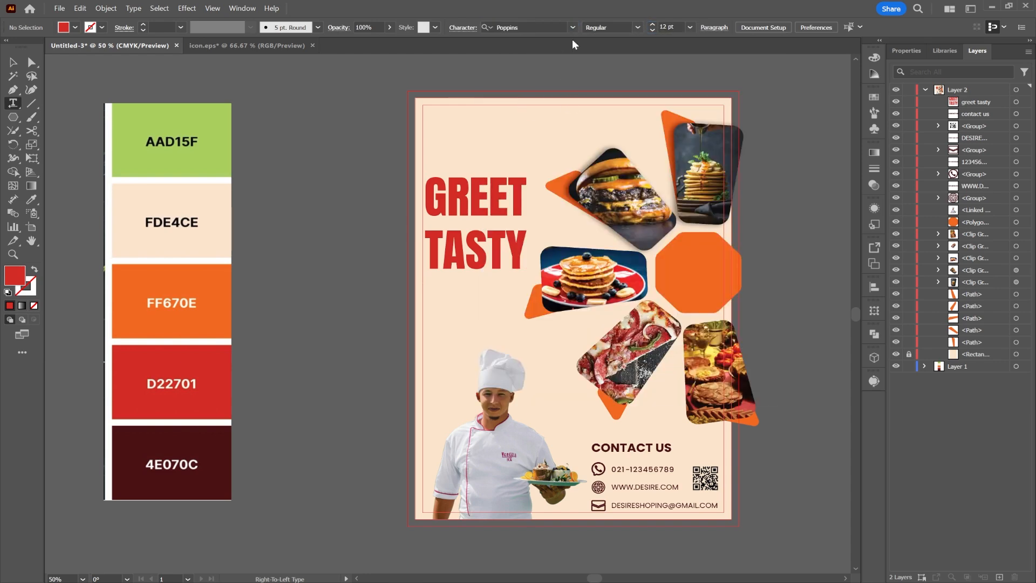
click(637, 28)
click(617, 91)
drag(431, 284, 519, 342)
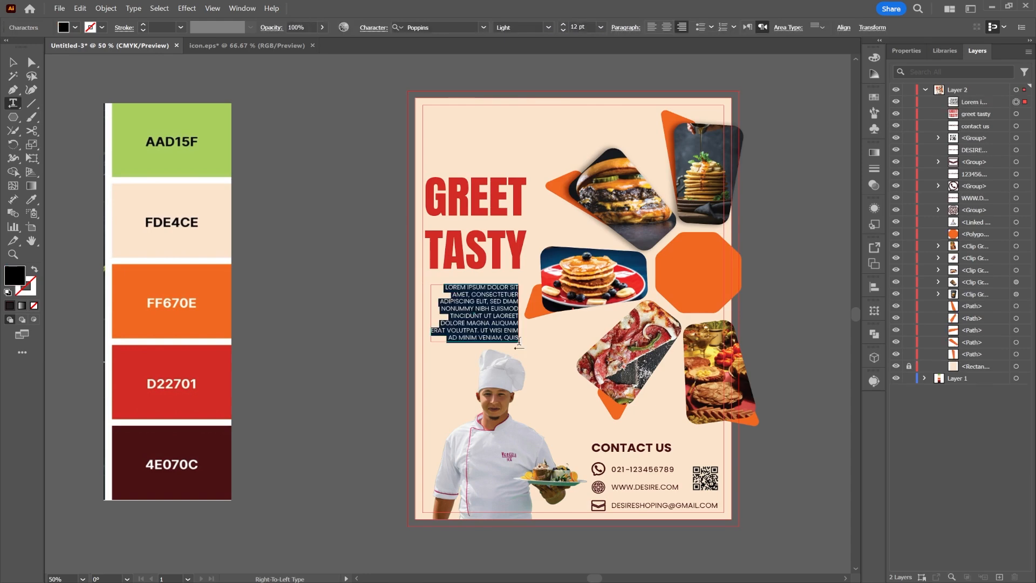
key(ctrl+z)
drag(465, 317, 525, 383)
click(748, 27)
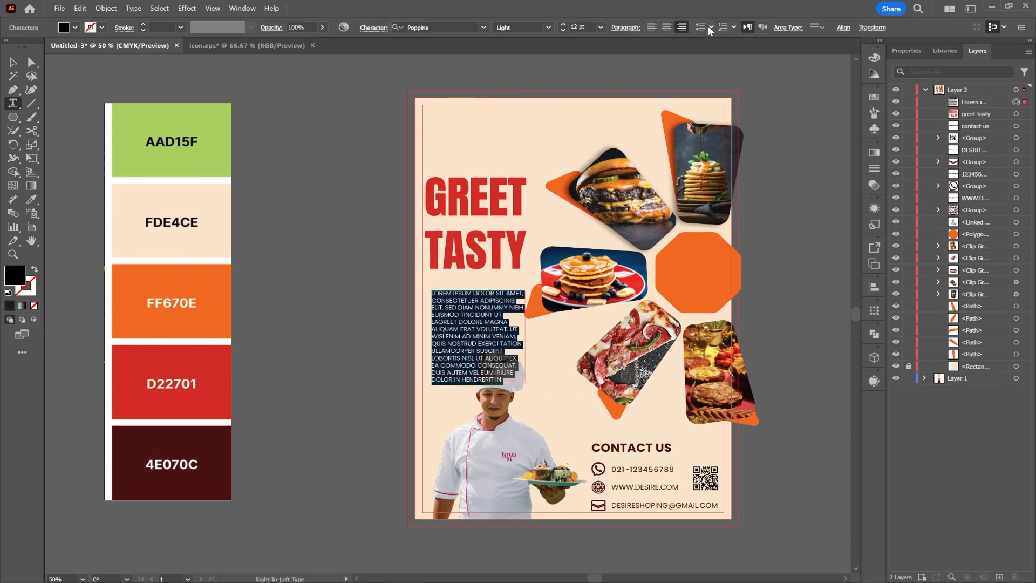
Move GREET TASTY and the body text up and left-align them.
click(13, 62)
drag(475, 237, 475, 210)
drag(476, 297, 474, 255)
drag(460, 267, 459, 264)
shift+click(471, 229)
click(843, 28)
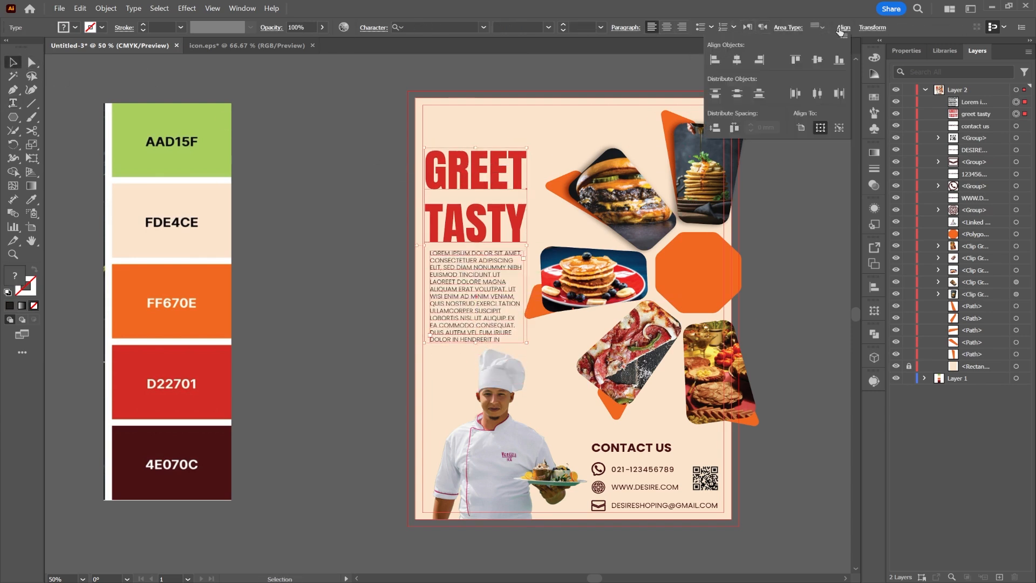
click(715, 61)
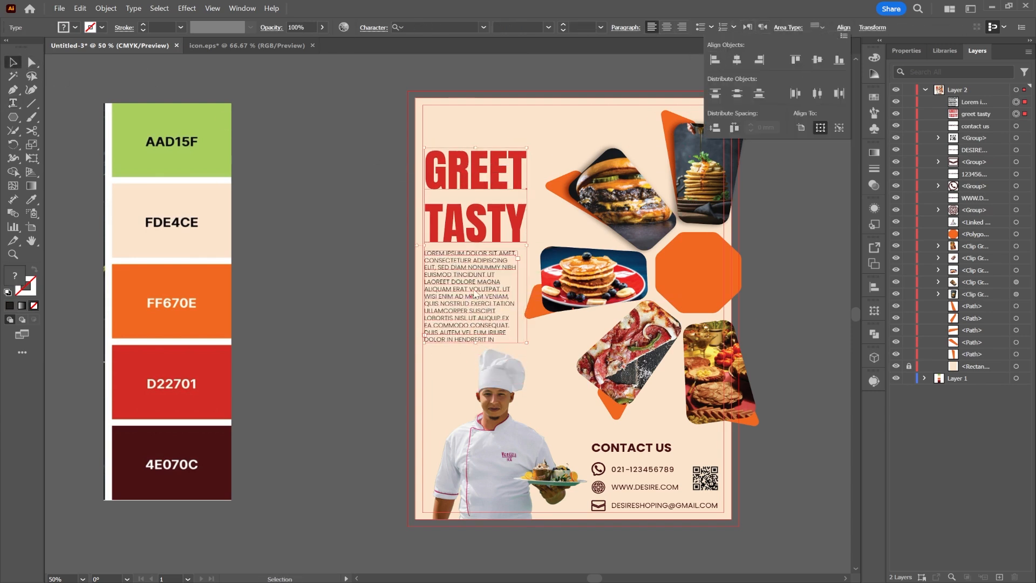
click(357, 273)
Set the body text to 13 pt maroon 4E070C, and draw a small octagon top-left.
drag(466, 289, 473, 289)
click(564, 25)
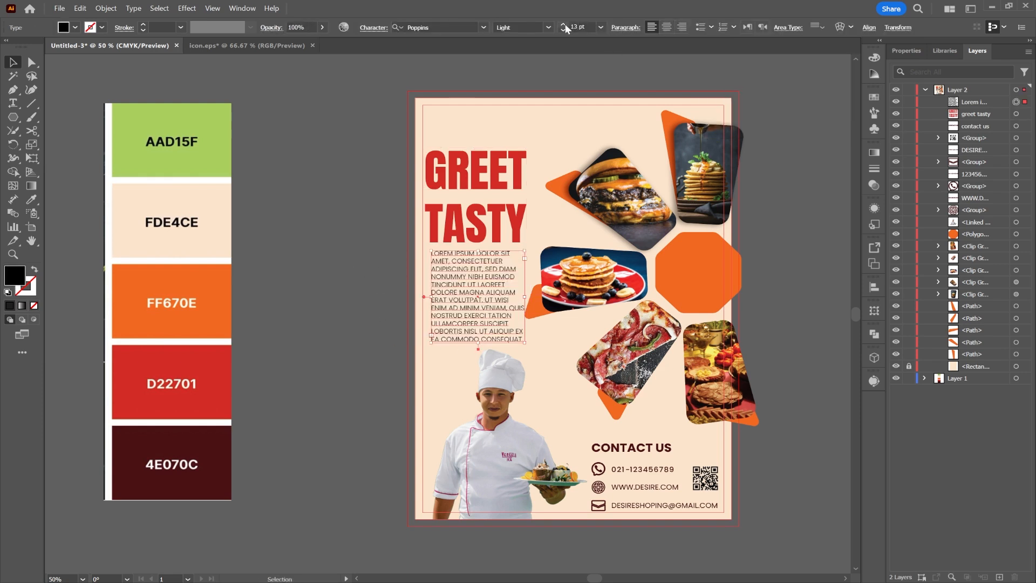
click(382, 128)
click(490, 308)
click(31, 199)
click(161, 449)
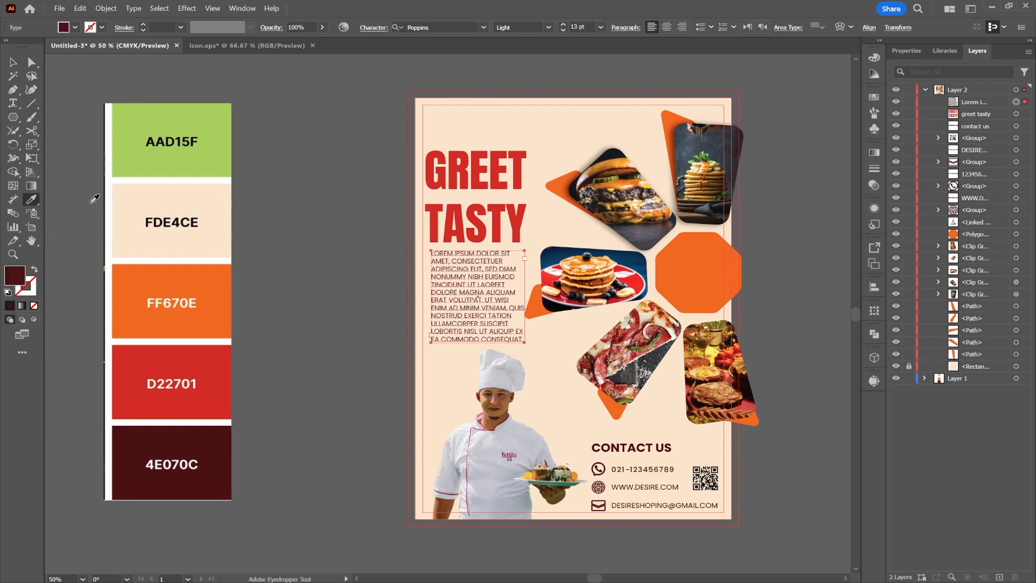
click(335, 142)
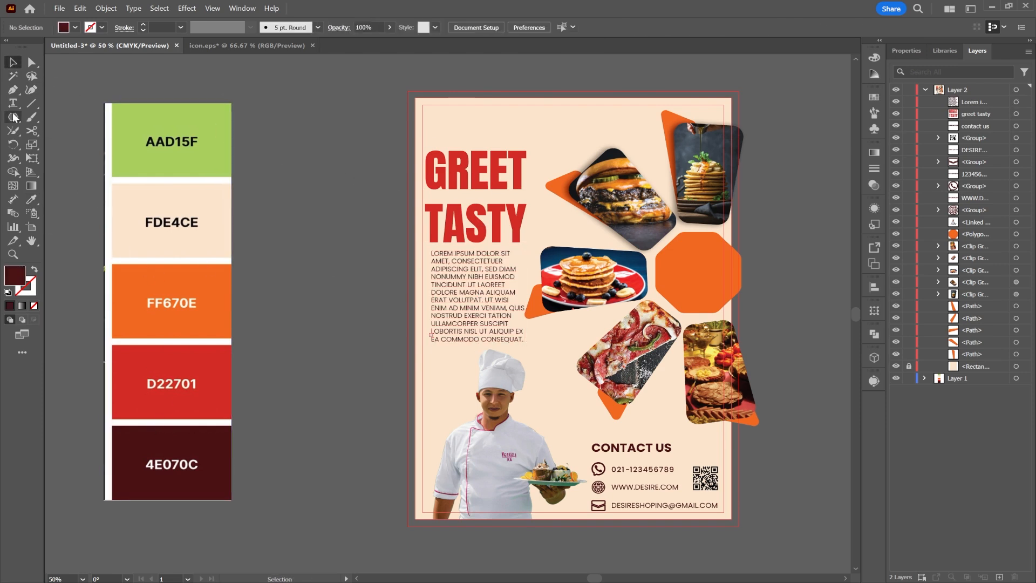
drag(431, 113, 436, 122)
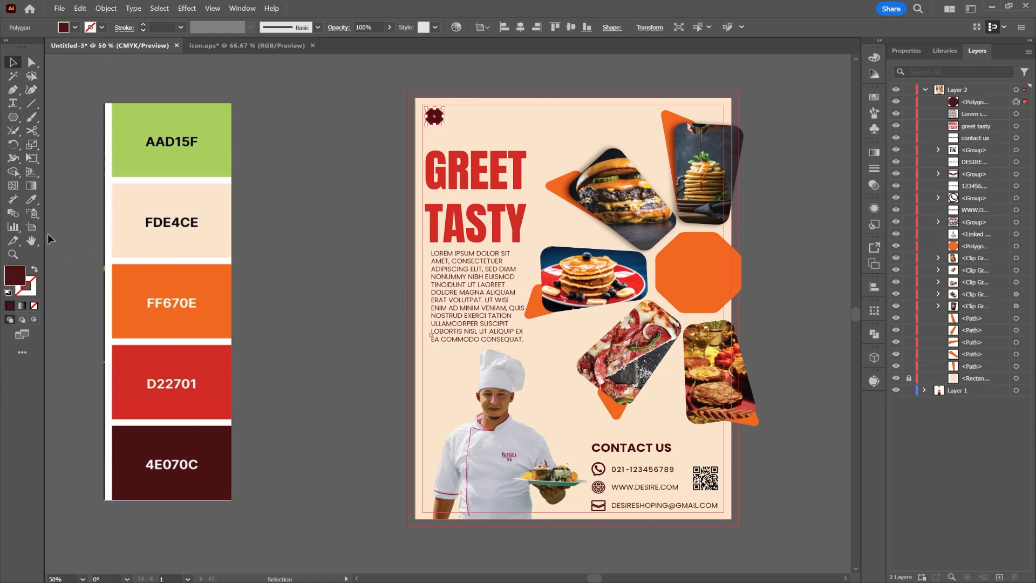
Colour the octagon orange FF670E, then deselect it.
click(32, 199)
click(141, 274)
click(14, 63)
click(64, 100)
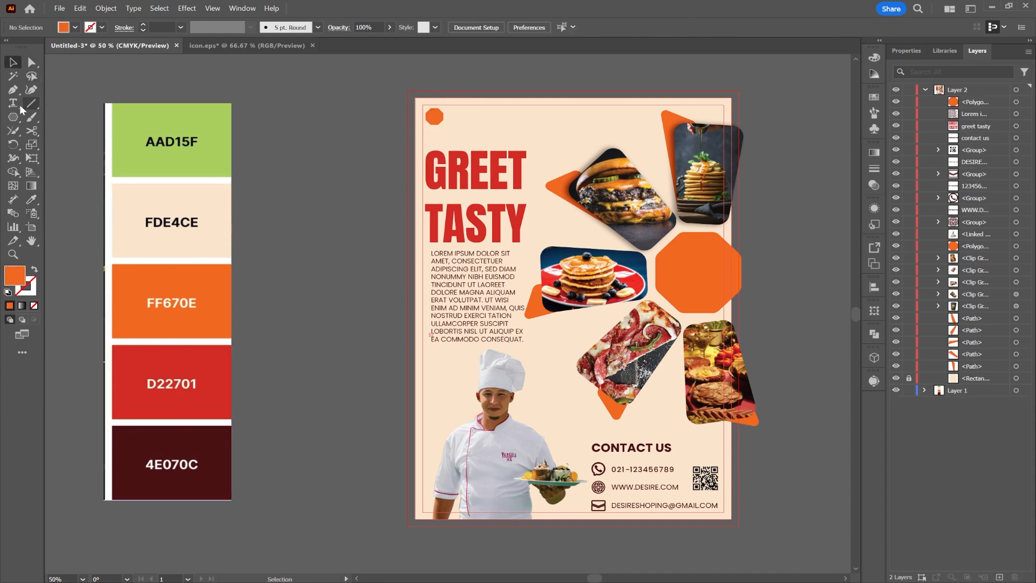
Add a text object reading 'desire restaurant' near the orange octagon.
click(14, 103)
click(454, 127)
scroll(453, 127, up, 4)
text(des)
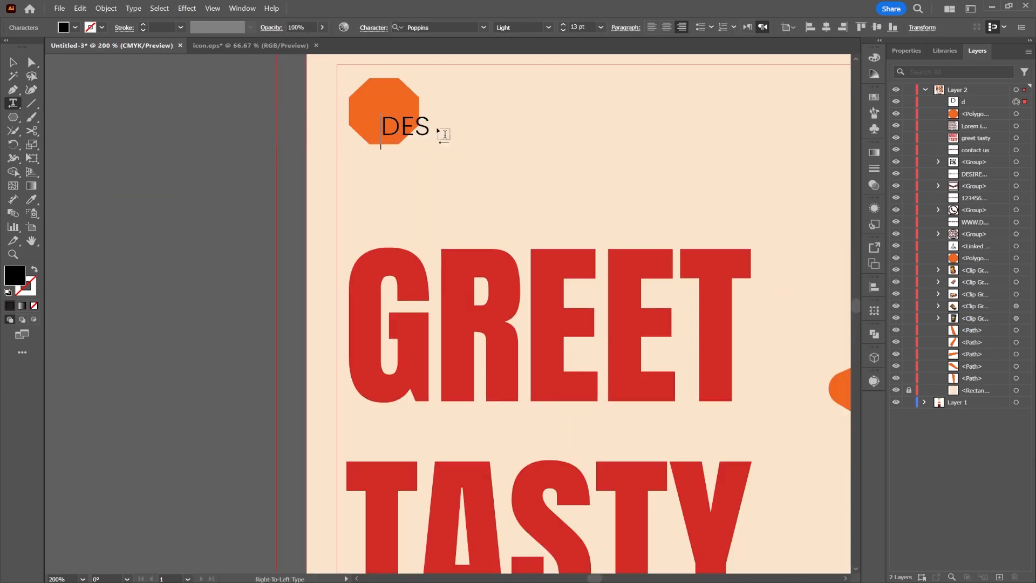
text(ire restaura)
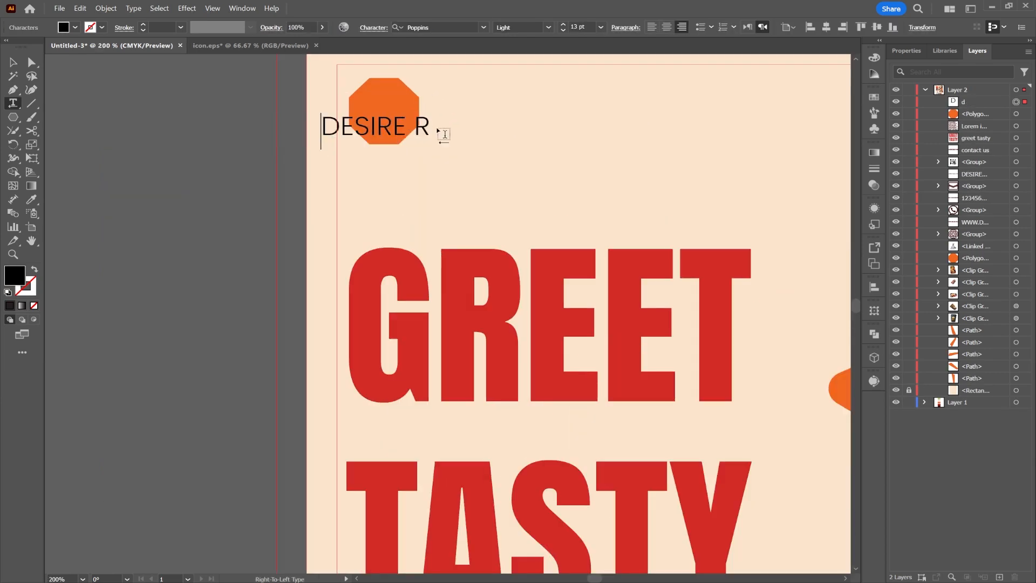
text(nt)
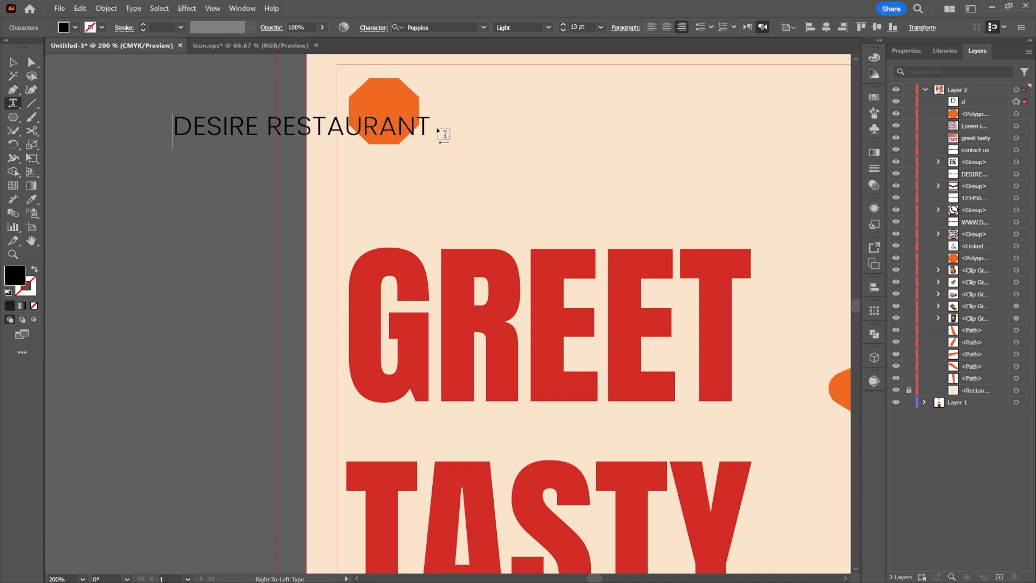
Place DESIRE RESTAURANT over the enlarged octagon, nudge both down, and zoom out to the poster.
click(11, 63)
drag(331, 134, 514, 116)
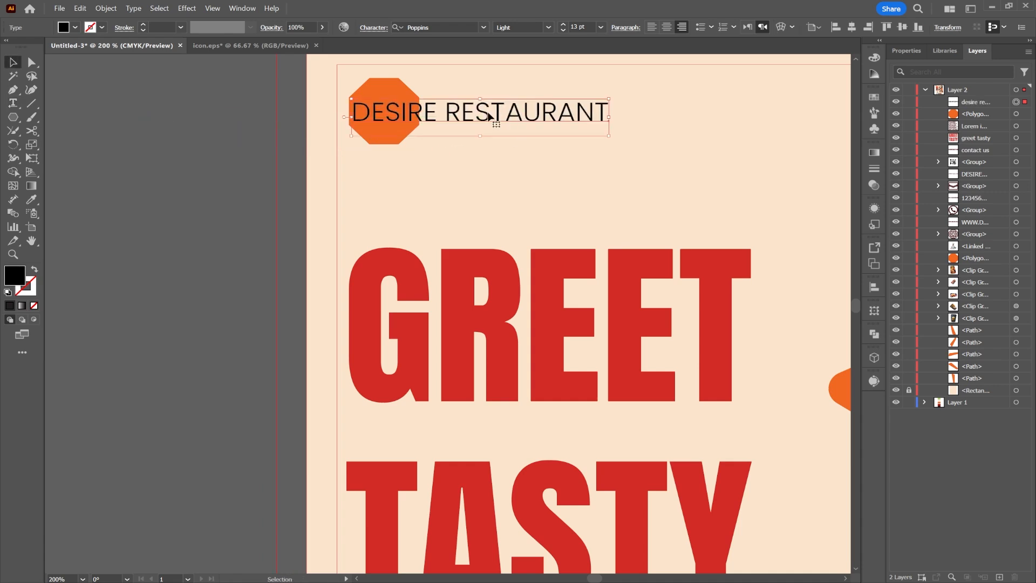
click(404, 89)
drag(420, 111, 398, 121)
click(437, 123)
shift+click(390, 146)
click(221, 160)
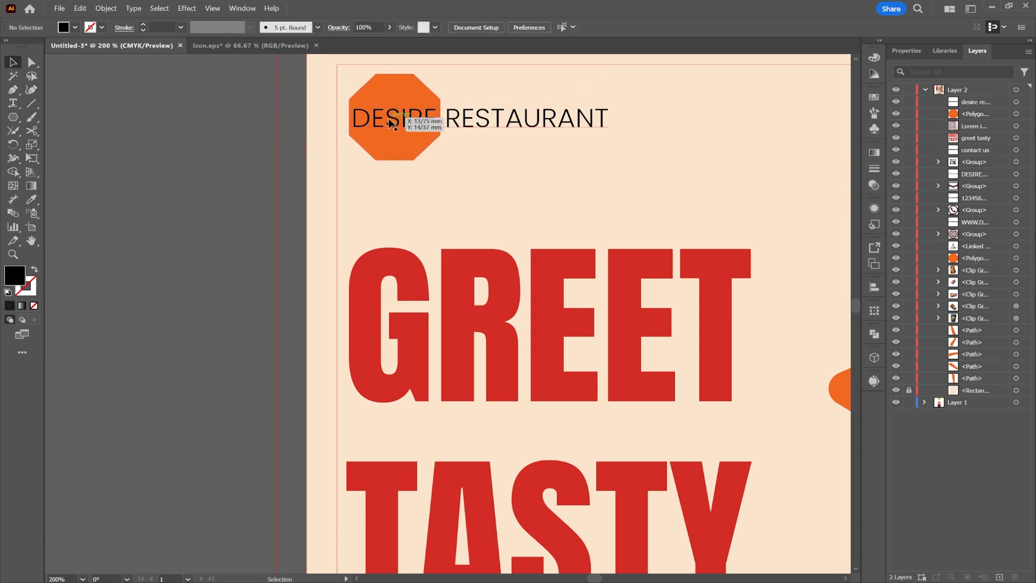
scroll(360, 162, down, 3)
drag(427, 252, 170, 295)
Retype the duplicated title as 'order' and 'now' on two lines.
double_click(171, 295)
key(ctrl+a)
text(o)
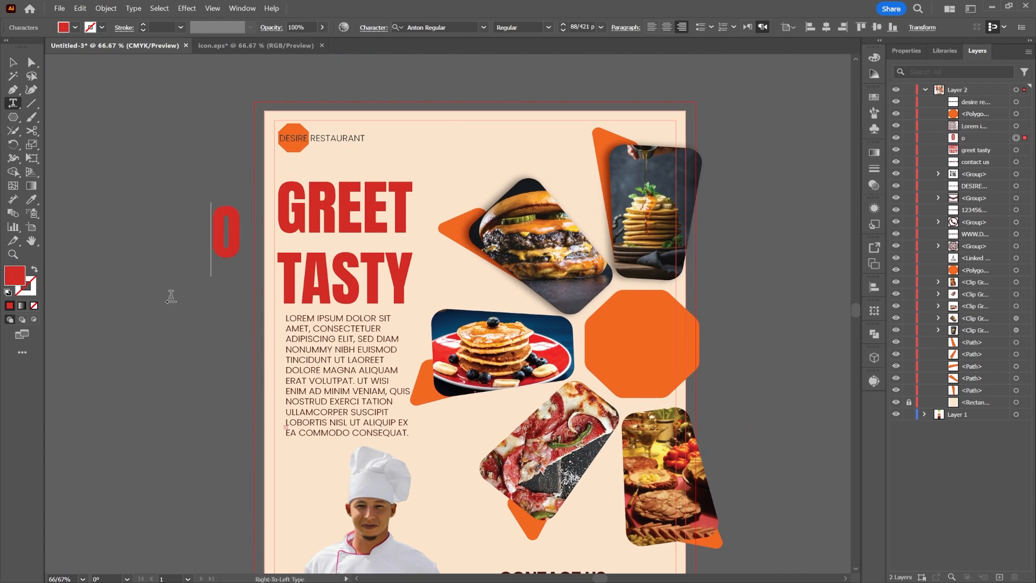
text(rder)
key(Return)
text(now)
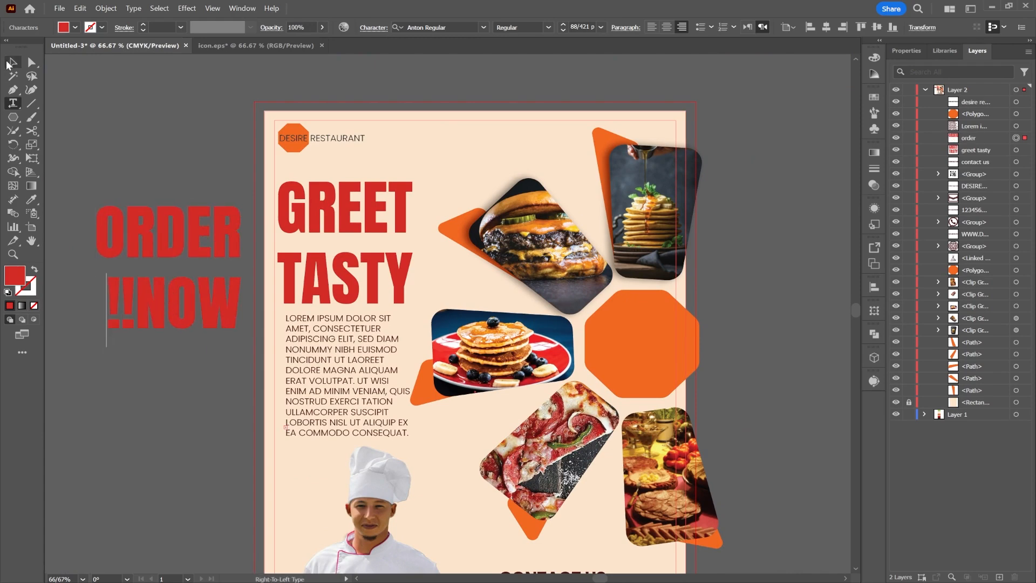
click(12, 62)
Fit ORDER NOW!! inside the right octagon, coloured white #ffffff and centre-aligned.
drag(160, 316, 610, 411)
shift+drag(696, 370, 618, 370)
drag(600, 368, 656, 360)
double_click(14, 276)
text(ffffff)
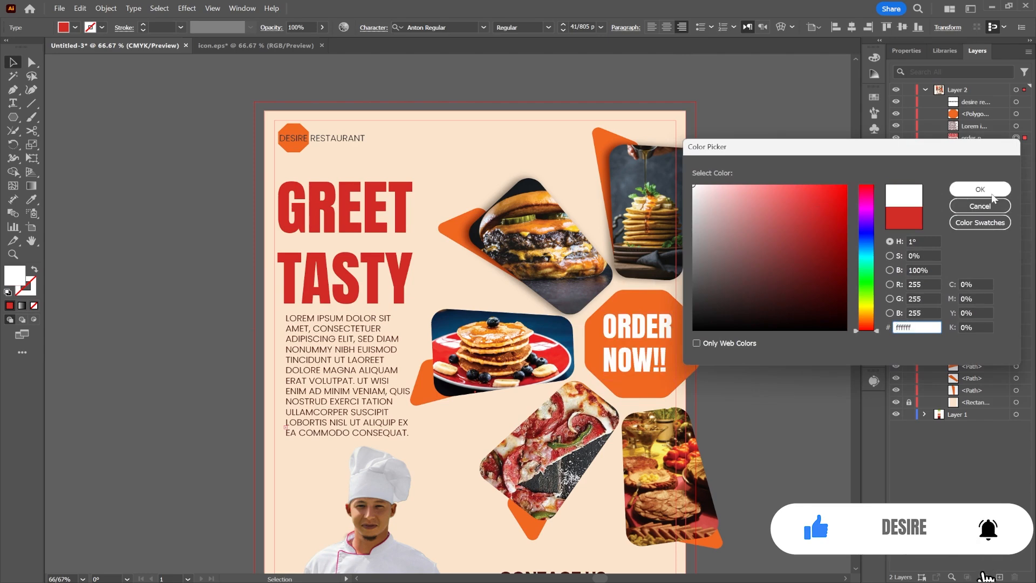
click(980, 190)
click(666, 27)
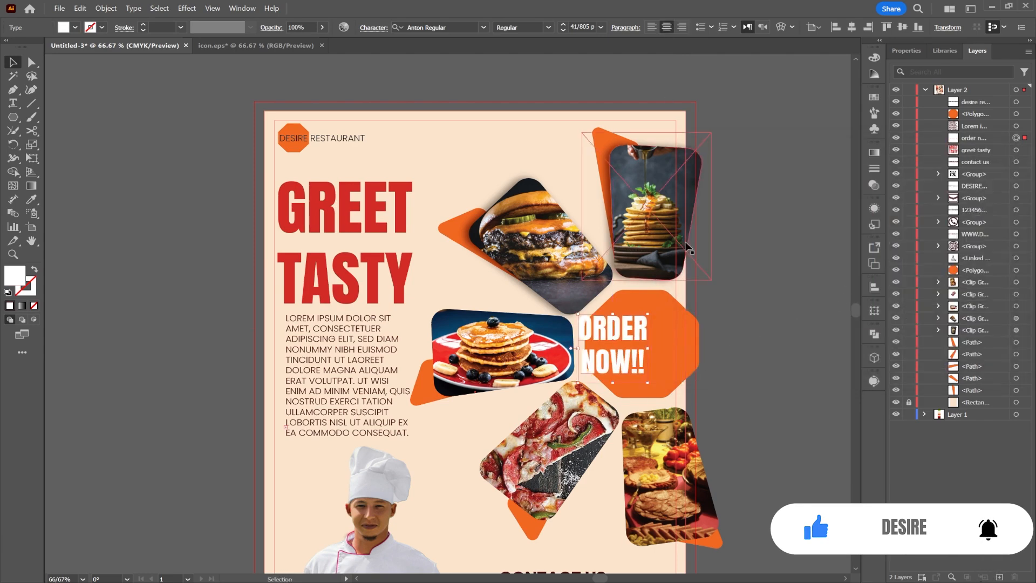
drag(609, 352, 637, 352)
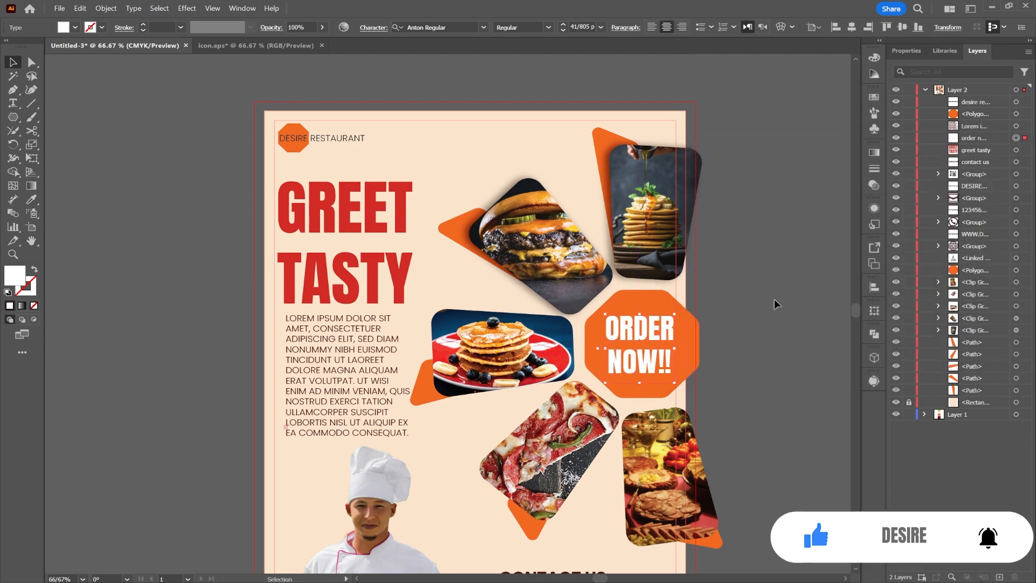
Scale ORDER NOW!! up to fill the octagon and tilt it slightly counter-clockwise.
scroll(642, 367, up, 2)
drag(681, 403, 682, 385)
drag(629, 360, 641, 369)
drag(601, 275, 598, 256)
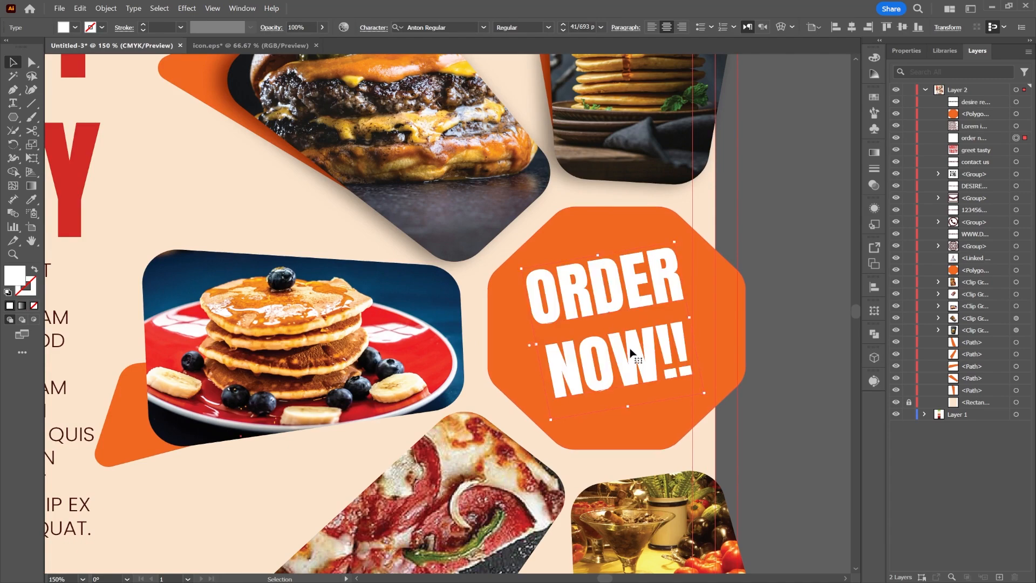
drag(630, 353, 644, 350)
click(846, 186)
scroll(749, 251, down, 4)
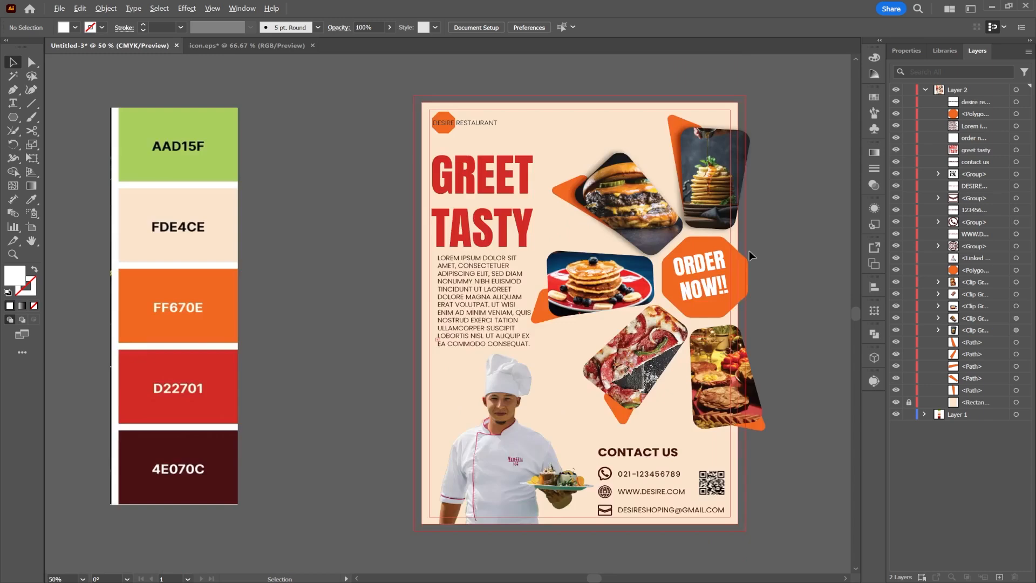
Delete the colour-swatch strip from the canvas.
scroll(666, 278, up, 1)
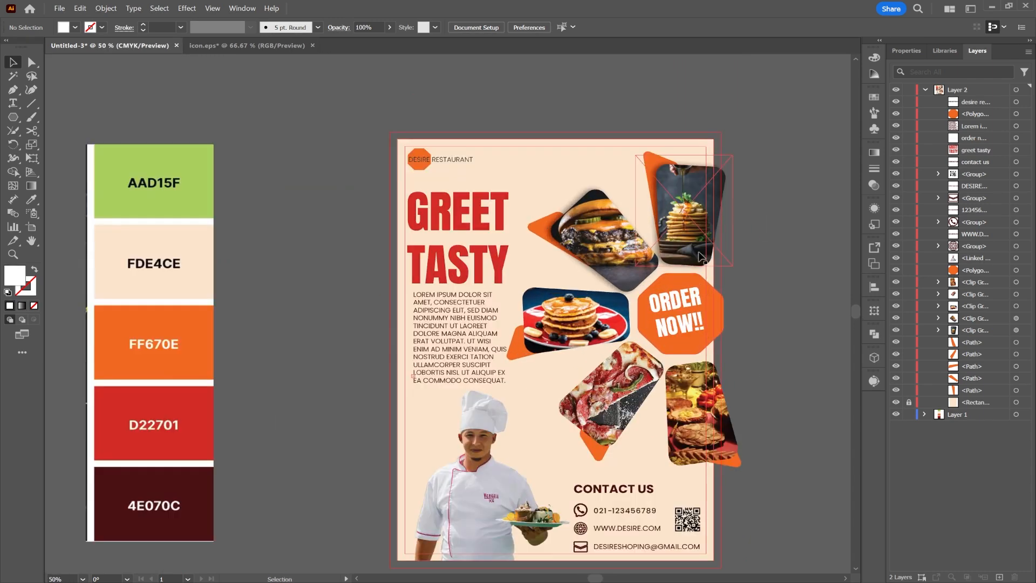
click(203, 263)
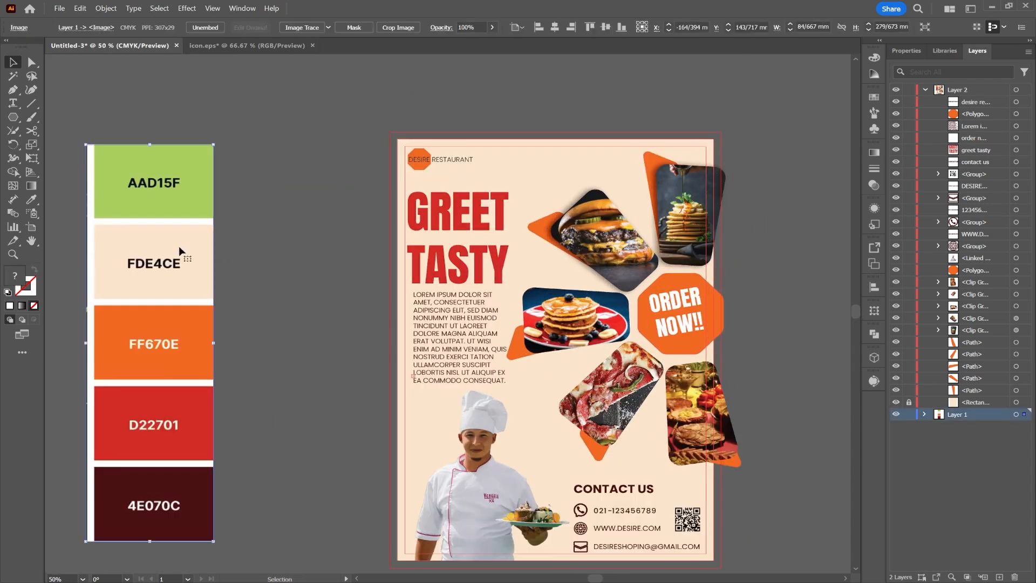
key(Delete)
Draw a 210 × 297 mm rectangle with exact dimensions.
drag(6, 116, 54, 119)
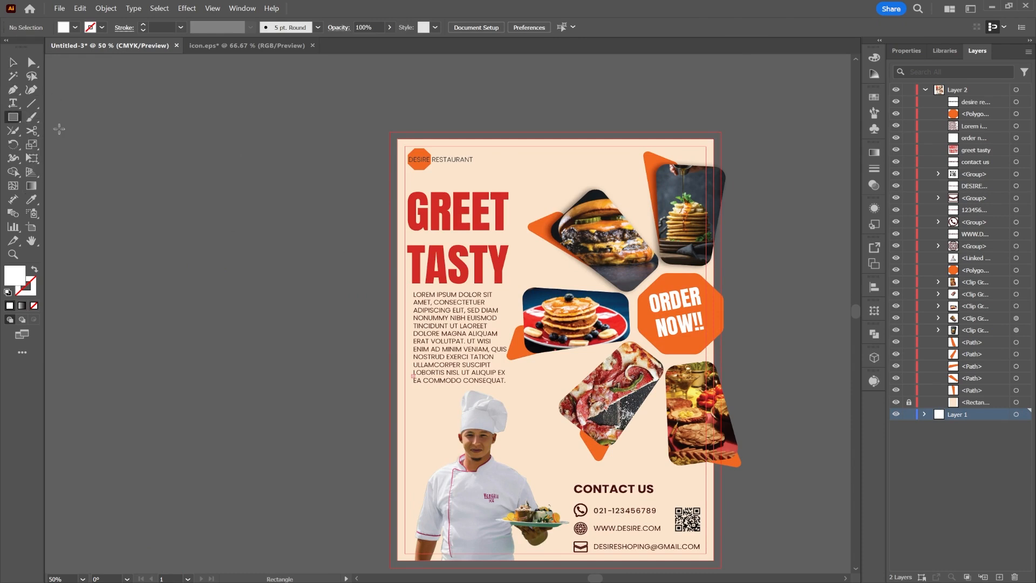
click(531, 189)
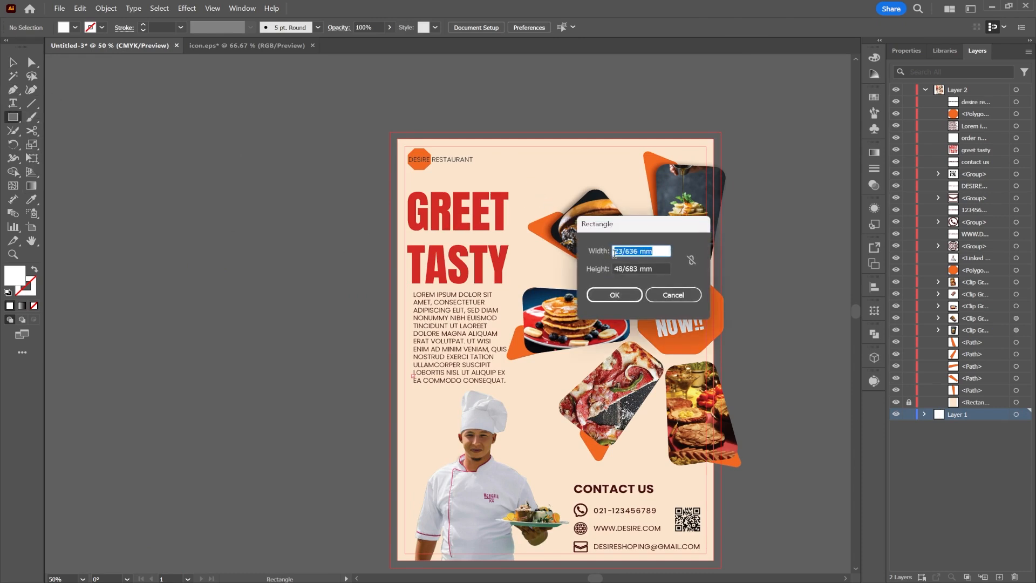
text(210)
double_click(625, 268)
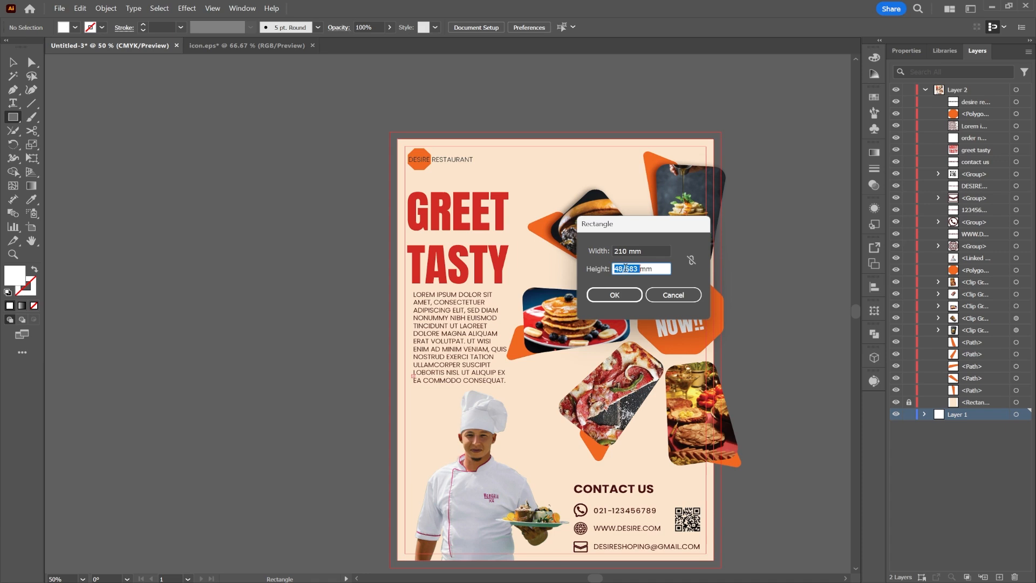
click(623, 295)
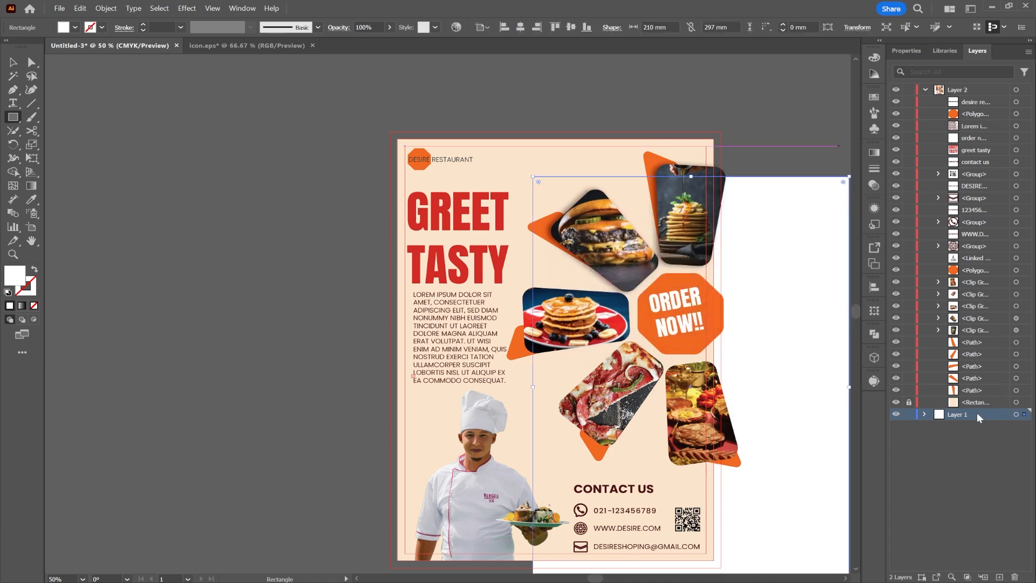
Move the rectangle into Layer 2 and centre it horizontally and vertically on the artboard.
click(927, 414)
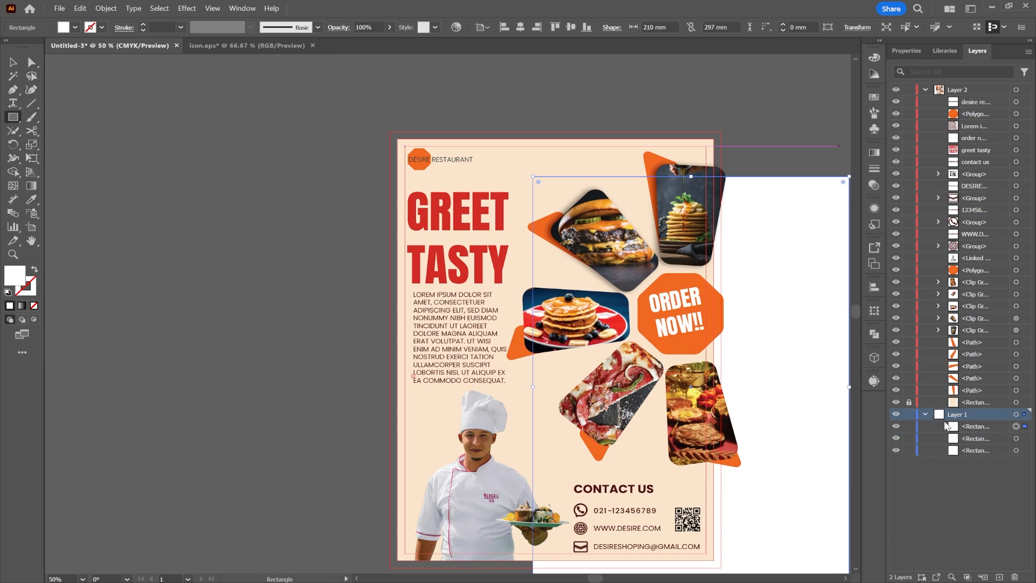
drag(960, 426, 981, 97)
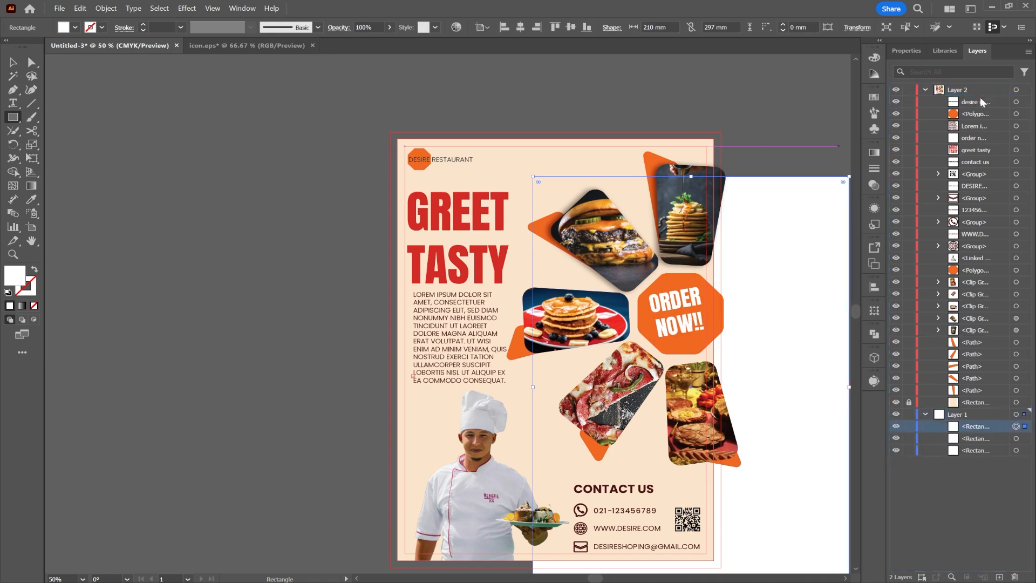
click(521, 27)
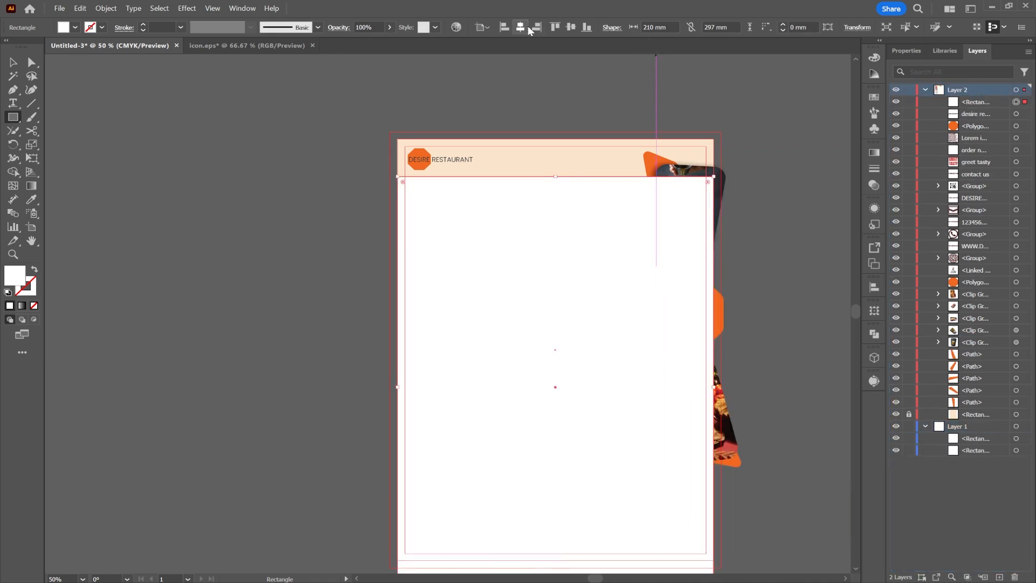
click(569, 29)
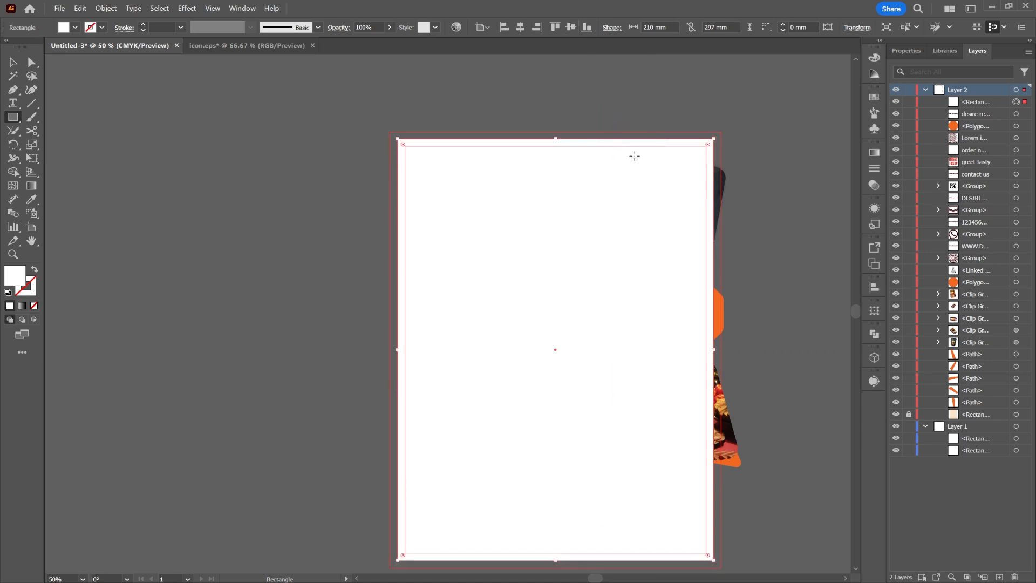
Select all artwork and make a clipping mask with the page rectangle.
key(ctrl+a)
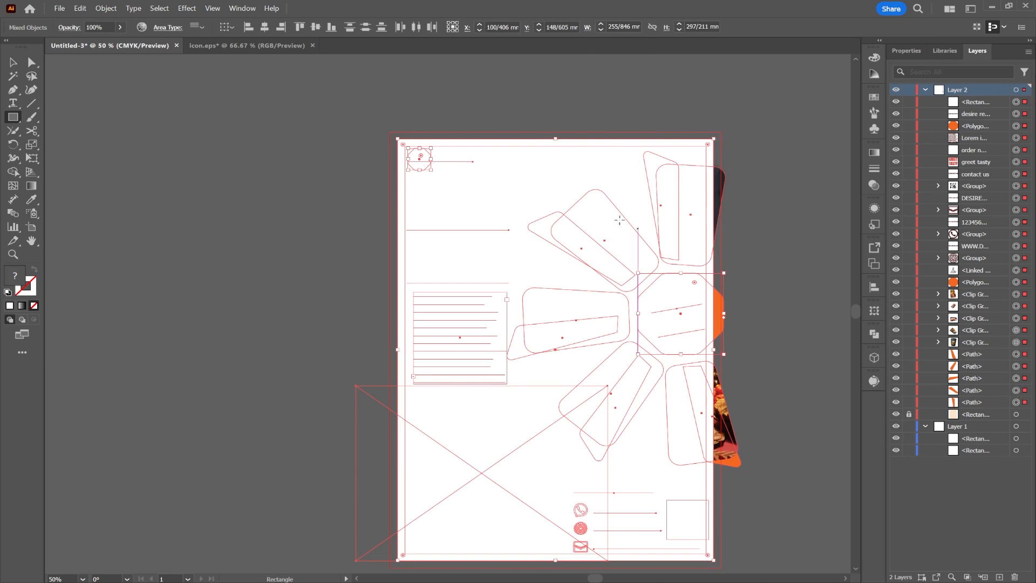
right_click(535, 168)
click(585, 362)
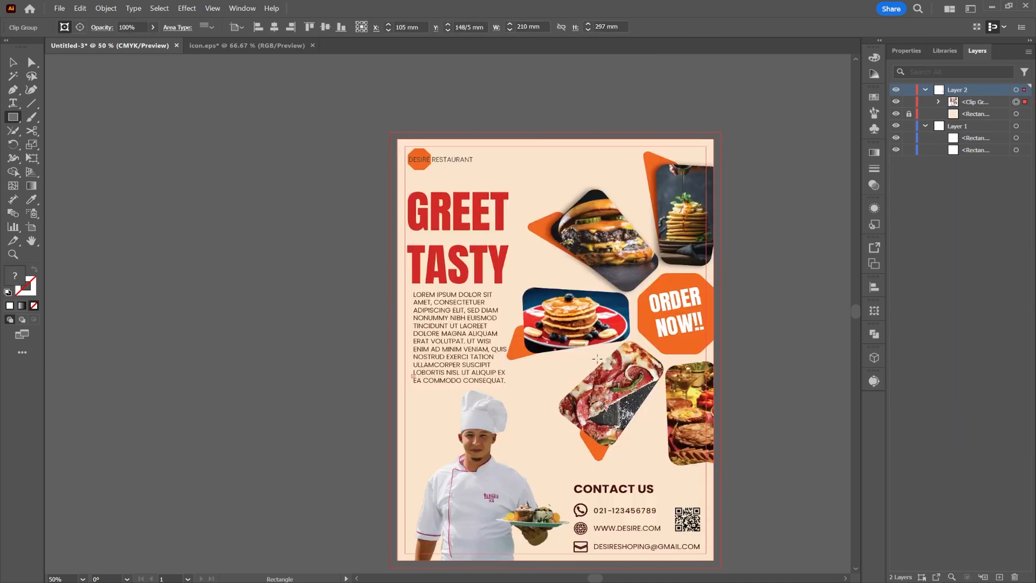
click(15, 61)
scroll(516, 232, down, 2)
scroll(523, 257, down, 1)
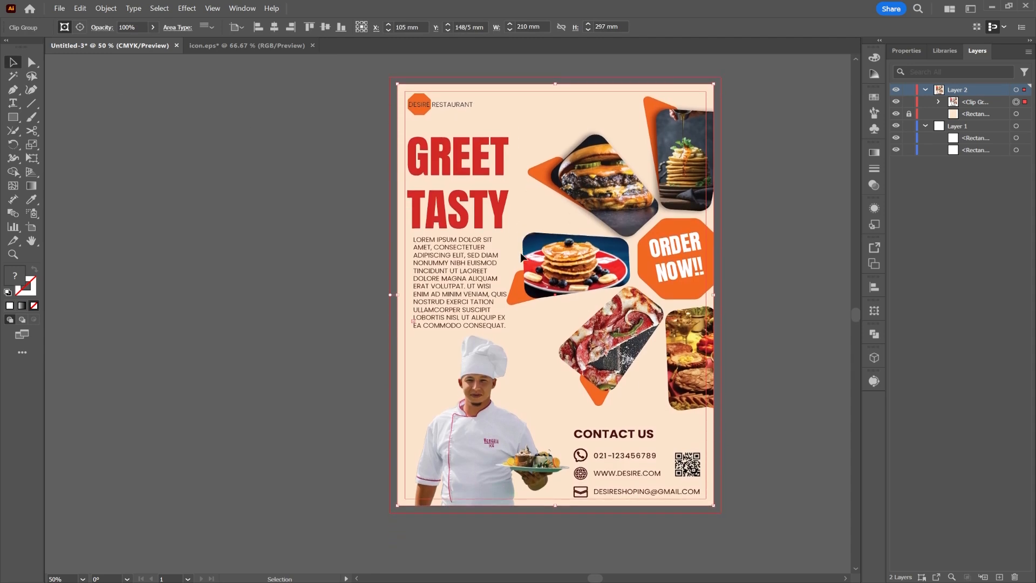
click(756, 254)
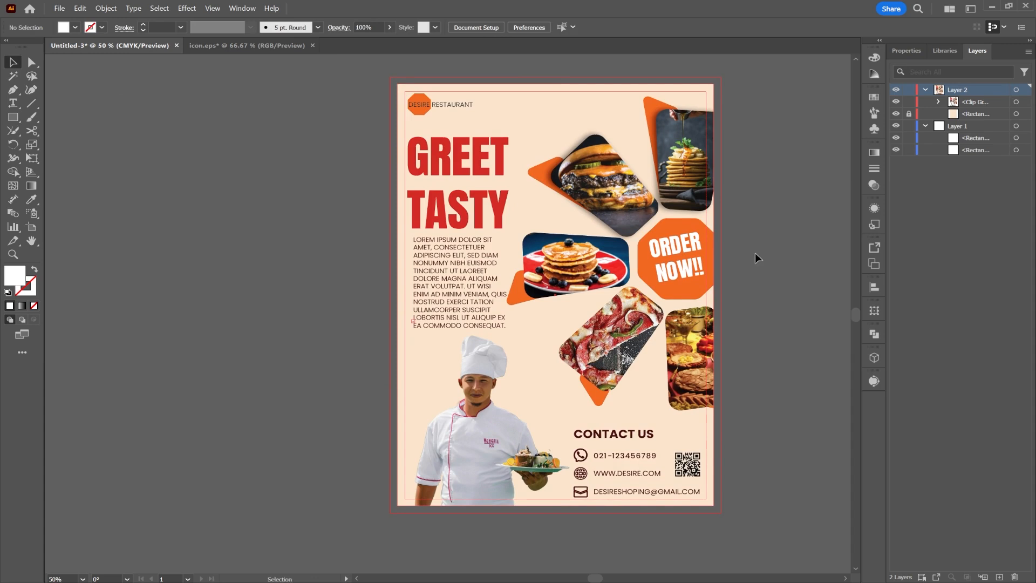
scroll(756, 252, right, 4)
scroll(754, 253, right, 10)
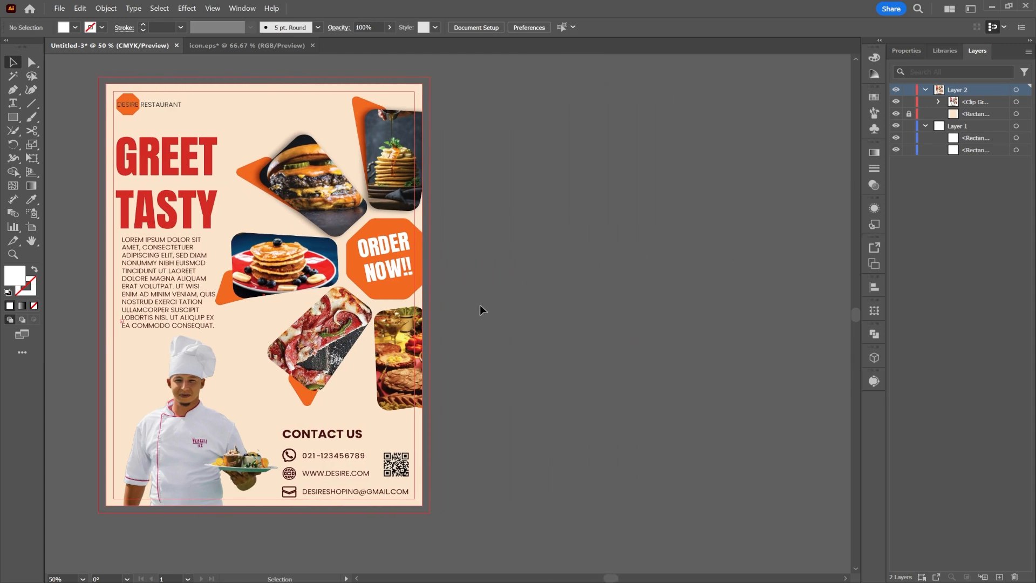
key(ctrl)
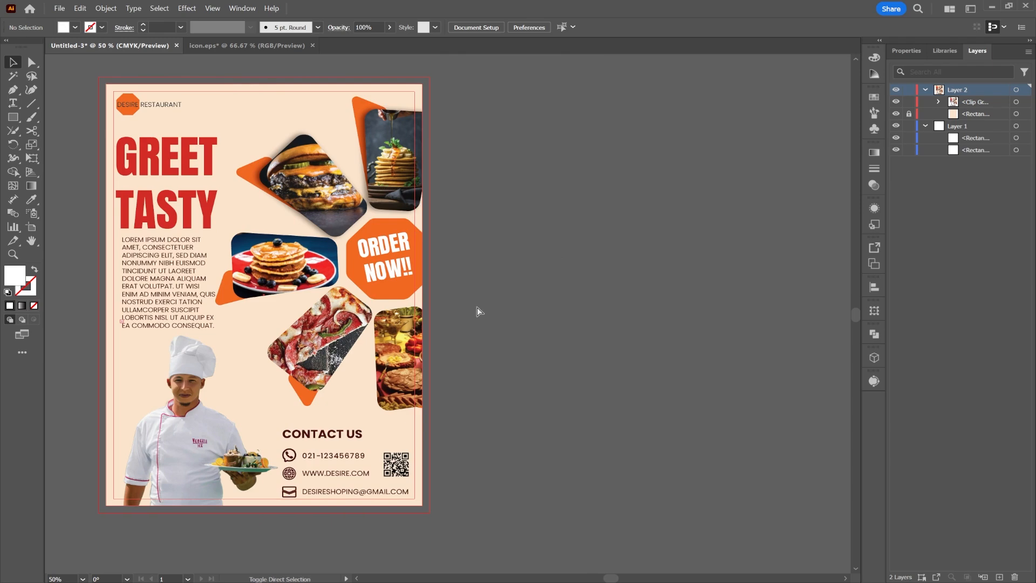